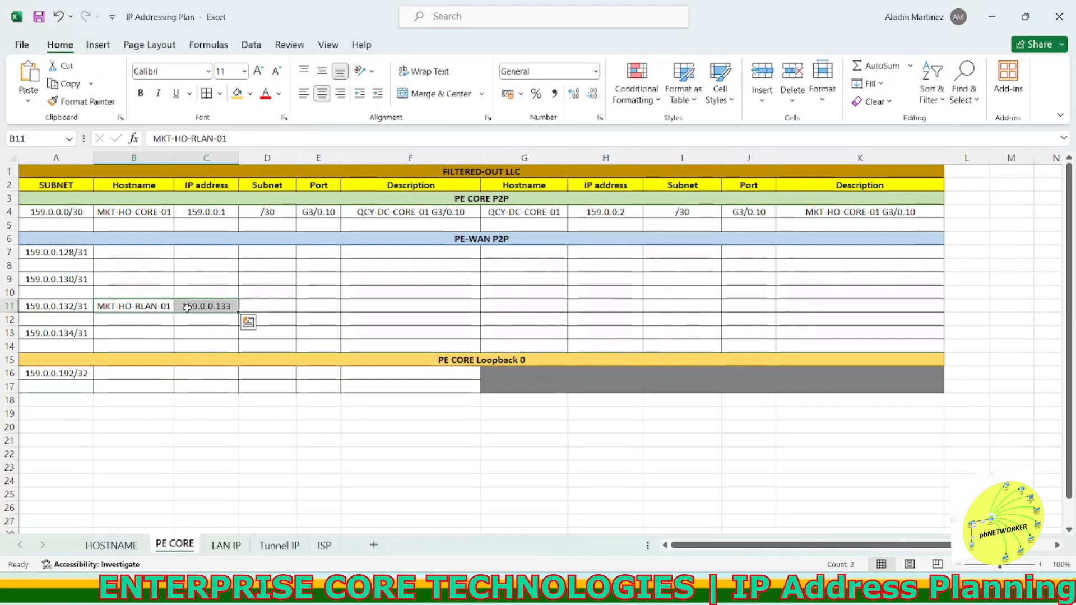
Step: Copy row 11's hostname and IP into the far-end columns and set the near-end hostname to MKT-HO-CORE-01
{"action": "left_click", "coordinate": [507, 304]}
{"action": "type", "text": "MKT-HO-RLAN-01\t159.0.0.133"}
{"action": "key", "text": "Escape"}
{"action": "left_click", "coordinate": [145, 213]}
{"action": "key", "text": "ctrl+c"}
{"action": "left_click_drag", "start_coordinate": [231, 139], "coordinate": [161, 138]}
{"action": "left_click", "coordinate": [144, 306]}
{"action": "key", "text": "ctrl+v"}
{"action": "left_click", "coordinate": [164, 344]}
Step: Set row 11's subnets to /31 and ports to F4/0.10 on the near end and F0/0.10 on the far end
{"action": "left_click", "coordinate": [258, 306]}
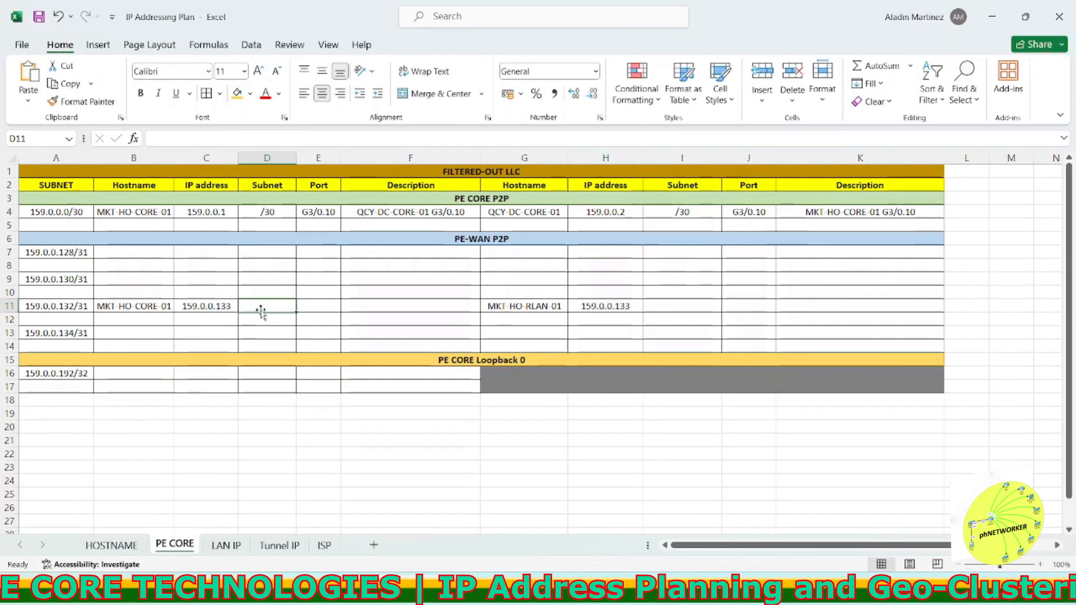
{"action": "type", "text": "/31"}
{"action": "left_click", "coordinate": [322, 307]}
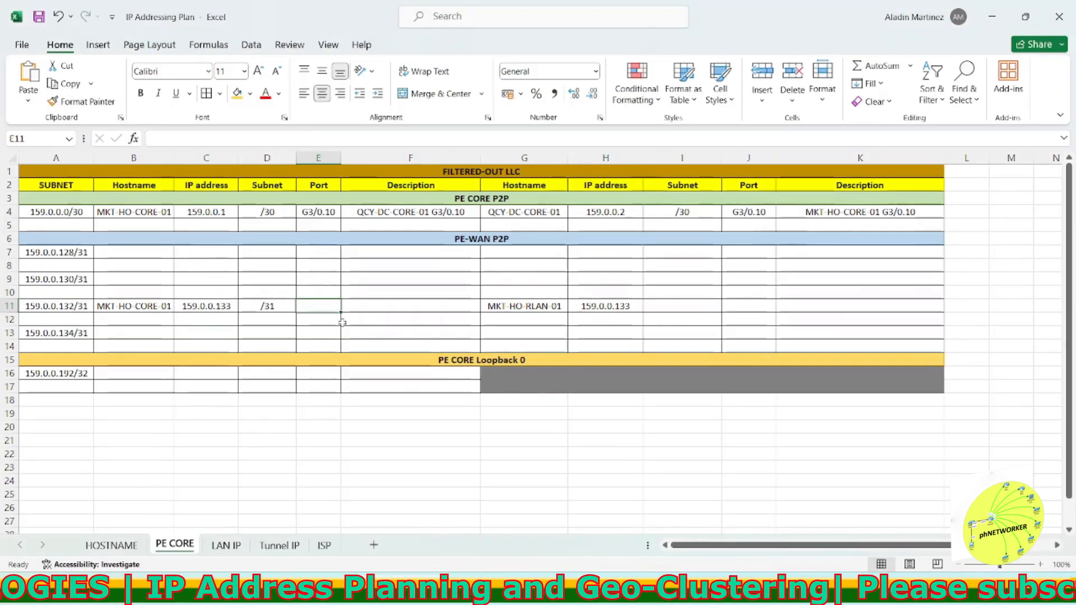
{"action": "type", "text": "F"}
{"action": "left_click", "coordinate": [750, 306]}
{"action": "type", "text": "F"}
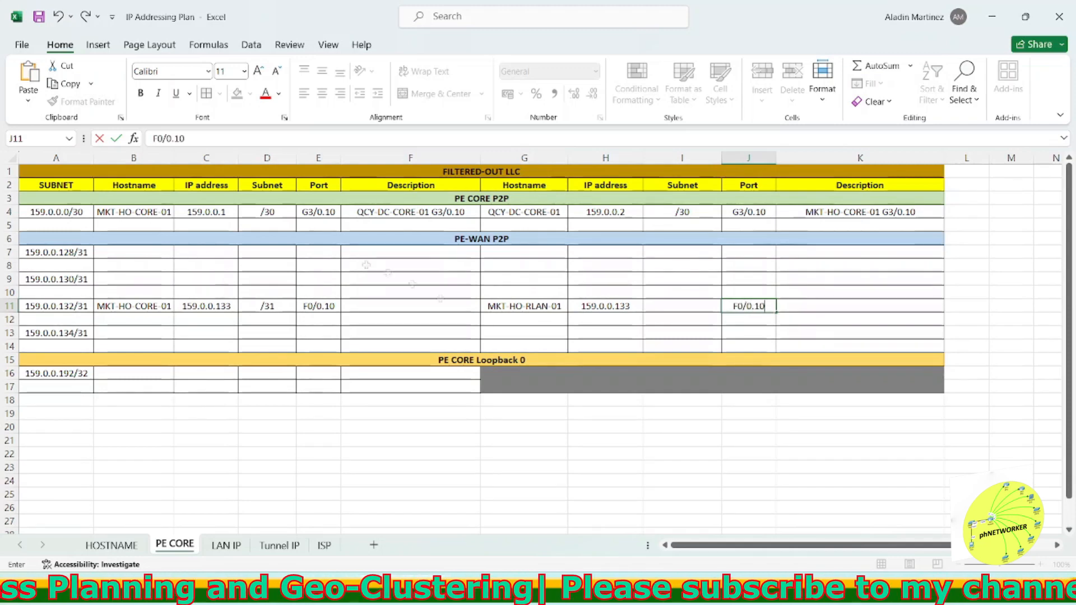
{"action": "double_click", "coordinate": [312, 306]}
{"action": "left_click", "coordinate": [681, 306]}
{"action": "type", "text": "/31"}
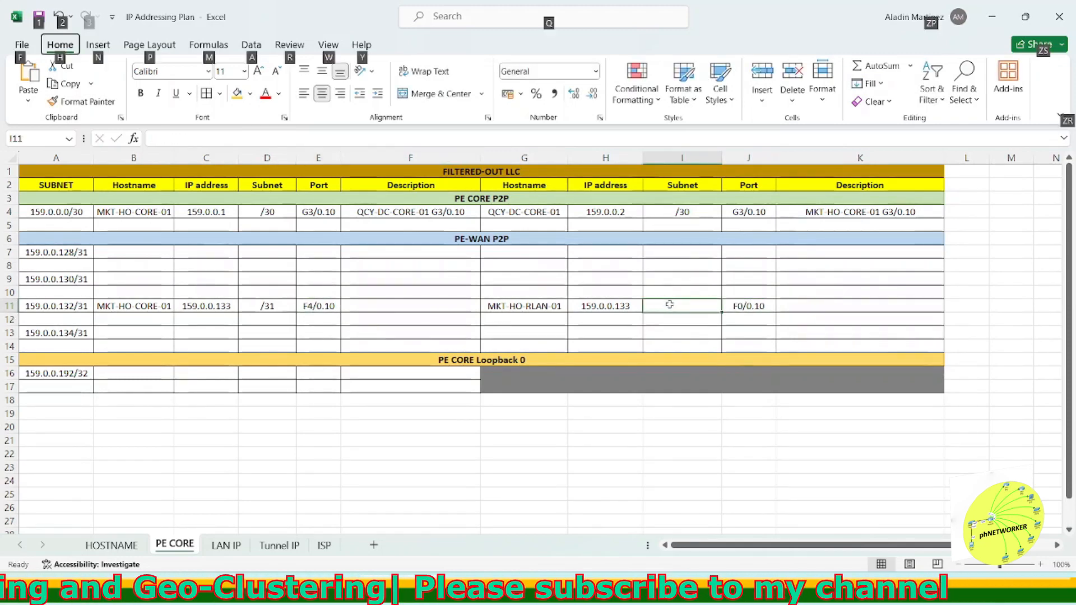
Step: Autofit the widths of the Subnet and Port columns on both sides of the table
{"action": "left_click", "coordinate": [682, 186]}
{"action": "double_click", "coordinate": [722, 158]}
{"action": "double_click", "coordinate": [341, 158]}
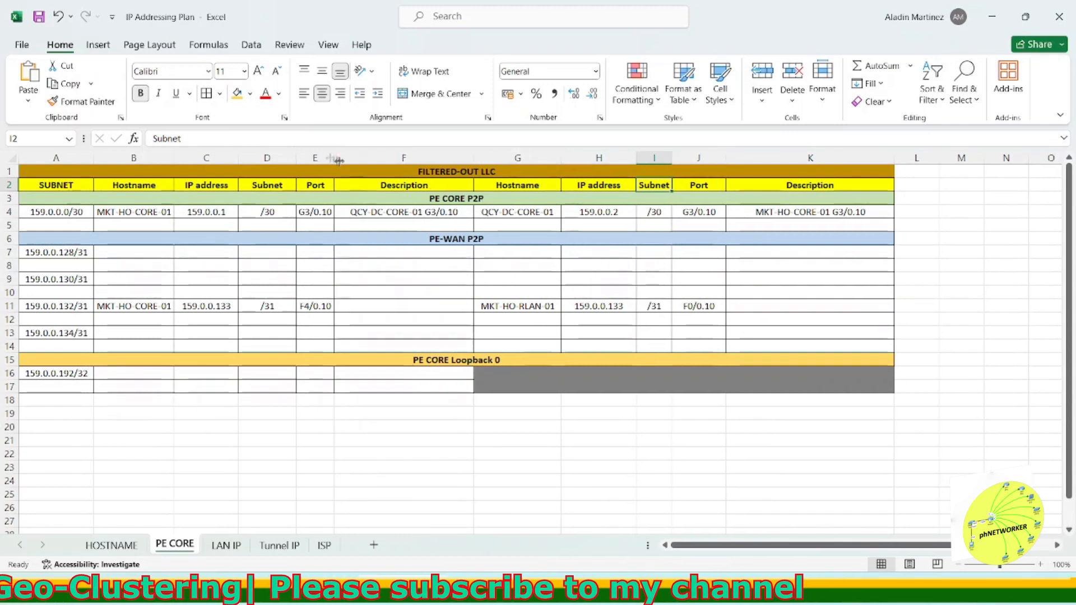
{"action": "double_click", "coordinate": [296, 158]}
Step: Enter a CONCAT formula in row 11's near-end Description combining the hostname and port
{"action": "left_click", "coordinate": [362, 313]}
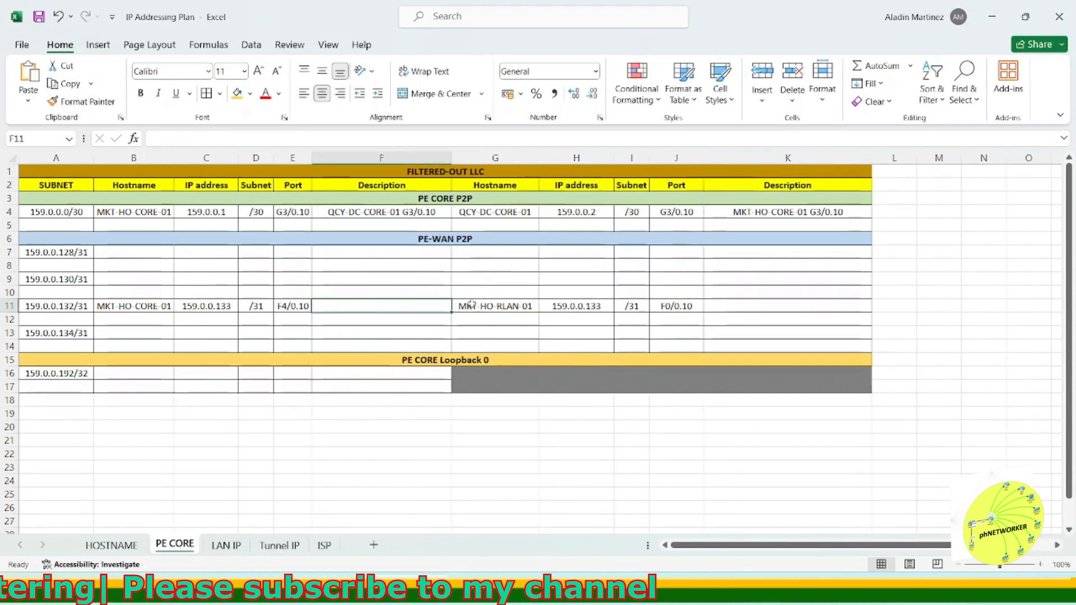
{"action": "type", "text": "=concat(B11,"}
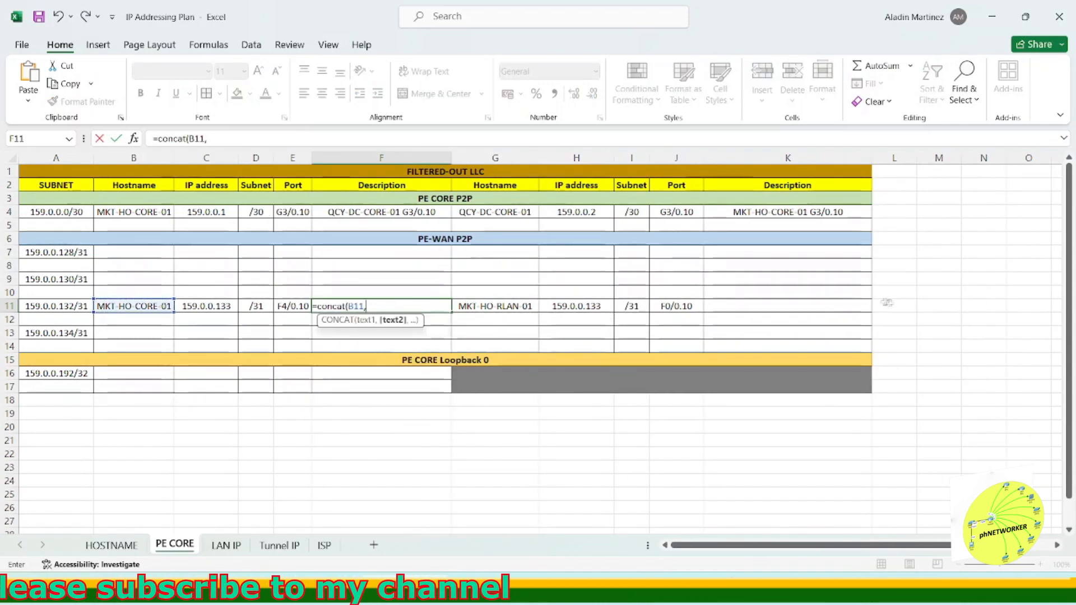
{"action": "type", "text": "E11)"}
{"action": "left_click", "coordinate": [887, 302]}
Step: Enter =CONCAT(G11,L11,J11) in row 11's far-end Description to join hostname and port
{"action": "left_click", "coordinate": [747, 306]}
{"action": "type", "text": "=concat("}
{"action": "left_click", "coordinate": [524, 311]}
{"action": "left_click", "coordinate": [890, 308]}
{"action": "left_click", "coordinate": [516, 307]}
{"action": "type", "text": ","}
{"action": "left_click", "coordinate": [890, 307]}
{"action": "type", "text": ","}
{"action": "left_click", "coordinate": [676, 307]}
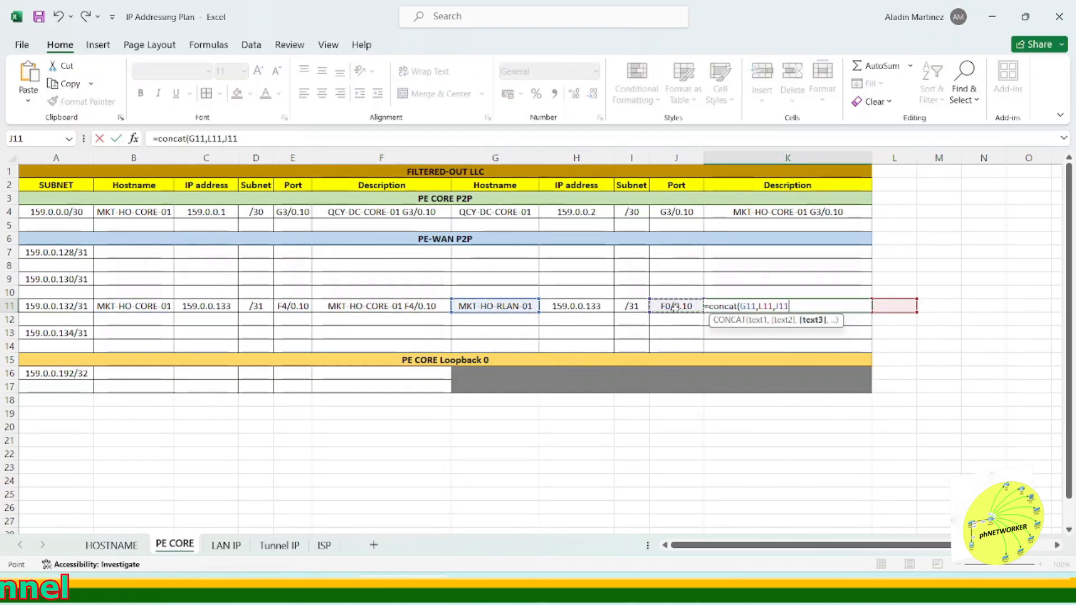
{"action": "type", "text": ")"}
{"action": "key", "text": "Return"}
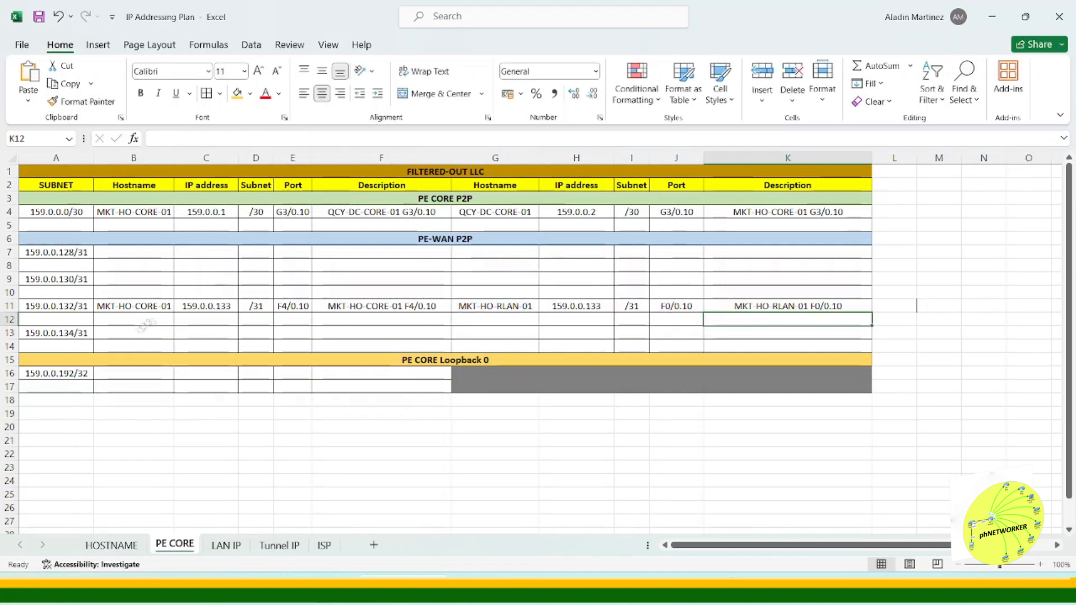
Step: Copy the hostname QCY-DC-CORE-01 from the HOSTNAME sheet into row 13's near-end hostname on PE CORE
{"action": "left_click", "coordinate": [113, 546]}
{"action": "left_click", "coordinate": [675, 589]}
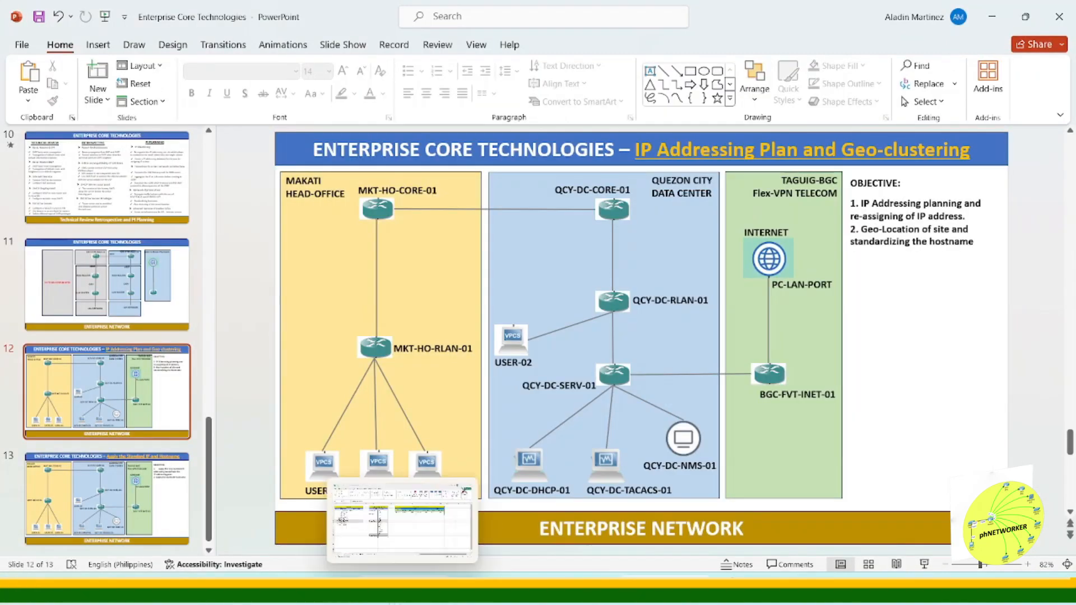
{"action": "left_click", "coordinate": [404, 588]}
{"action": "left_click", "coordinate": [119, 240]}
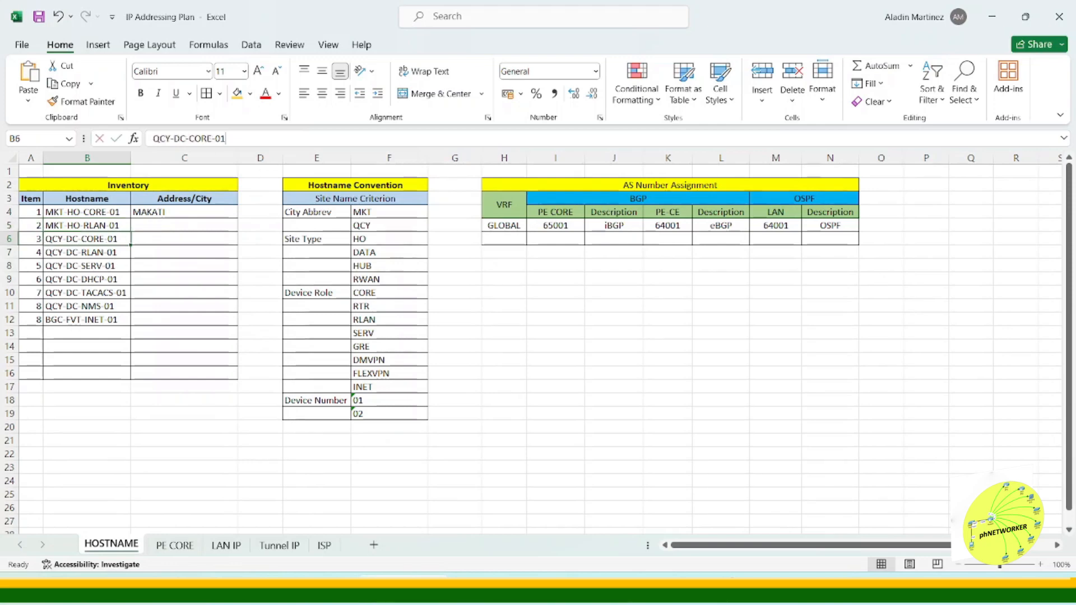
{"action": "left_click", "coordinate": [174, 544]}
{"action": "left_click", "coordinate": [161, 334]}
{"action": "key", "text": "ctrl+v"}
Step: Copy the hostname QCY-DC-RLAN-01 from the HOSTNAME sheet into row 13's far-end hostname
{"action": "left_click", "coordinate": [115, 546]}
{"action": "left_click", "coordinate": [120, 254]}
{"action": "key", "text": "ctrl+c"}
{"action": "left_click", "coordinate": [229, 545]}
{"action": "left_click", "coordinate": [174, 545]}
{"action": "double_click", "coordinate": [495, 333]}
{"action": "key", "text": "ctrl+v"}
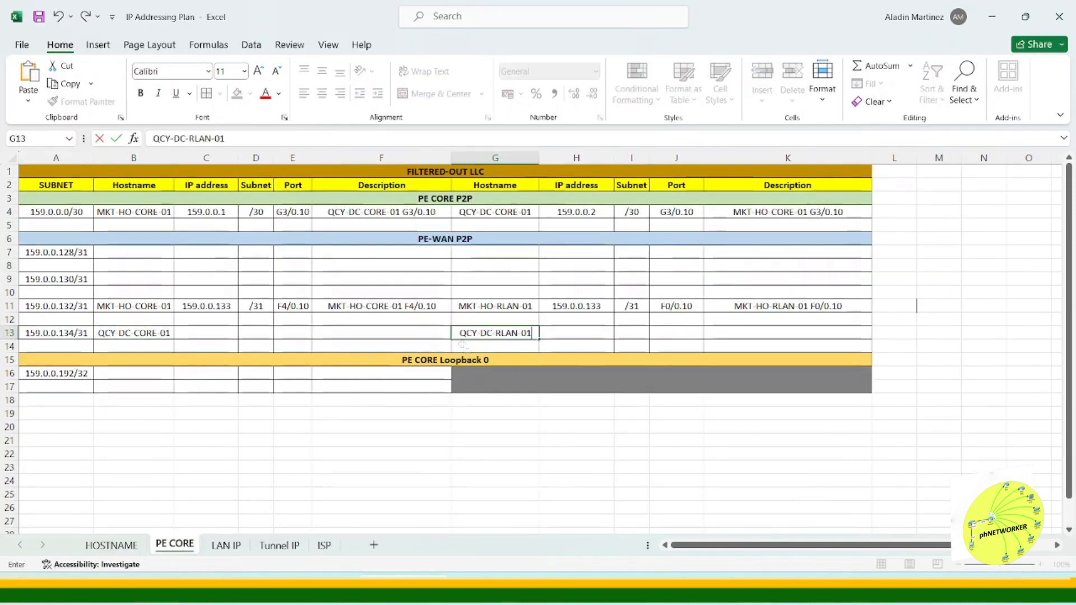
Step: Fill both Description formulas from row 11 down to row 13
{"action": "left_click", "coordinate": [418, 306]}
{"action": "left_click_drag", "start_coordinate": [451, 312], "coordinate": [454, 348]}
{"action": "left_click", "coordinate": [852, 307]}
{"action": "left_click_drag", "start_coordinate": [872, 313], "coordinate": [874, 348]}
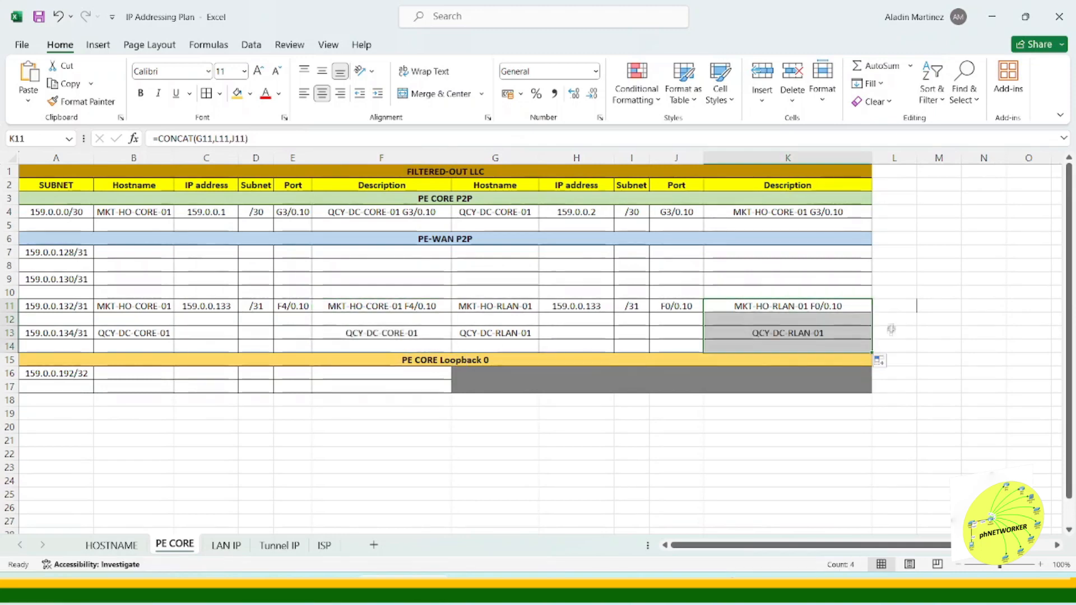
{"action": "left_click", "coordinate": [895, 322]}
{"action": "key", "text": "Return"}
{"action": "key", "text": "Return"}
{"action": "key", "text": "Return"}
Step: Change row 11's near-end IP address to 159.0.0.132
{"action": "left_click", "coordinate": [203, 335]}
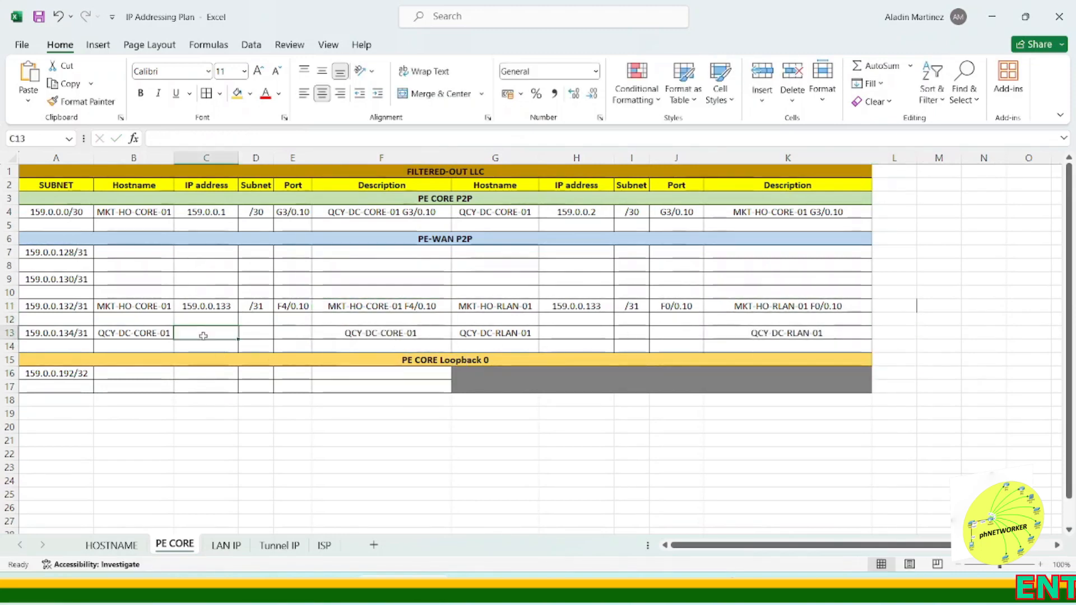
{"action": "double_click", "coordinate": [226, 306]}
{"action": "key", "text": "BackSpace"}
{"action": "type", "text": "2"}
Step: Copy row 11's near-end IP address into both IP address cells of row 13
{"action": "left_click", "coordinate": [220, 333]}
{"action": "left_click", "coordinate": [221, 307]}
{"action": "key", "text": "ctrl+c"}
{"action": "left_click", "coordinate": [223, 331]}
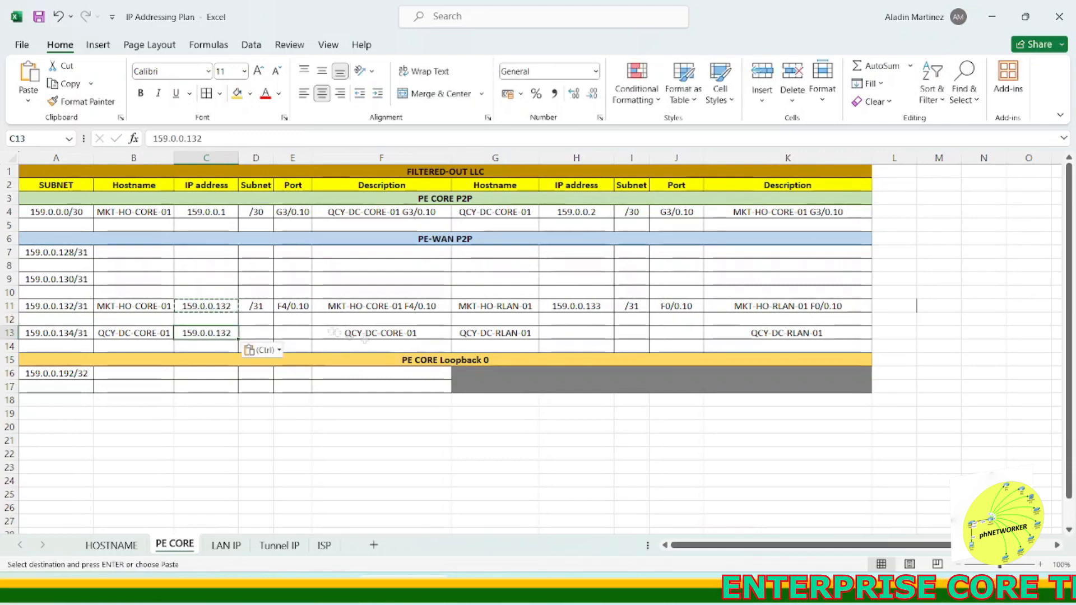
{"action": "key", "text": "ctrl+v"}
{"action": "left_click", "coordinate": [564, 334]}
{"action": "key", "text": "ctrl+v"}
Step: Set row 13's IP addresses to 159.0.0.134 near end and 159.0.0.135 far end
{"action": "double_click", "coordinate": [228, 334]}
{"action": "key", "text": "BackSpace"}
{"action": "type", "text": "4"}
{"action": "double_click", "coordinate": [599, 333]}
{"action": "key", "text": "BackSpace"}
{"action": "type", "text": "5"}
Step: Copy row 11's subnet and port values on both sides into row 13
{"action": "left_click", "coordinate": [255, 306]}
{"action": "left_click", "coordinate": [632, 306], "text": "ctrl"}
{"action": "key", "text": "ctrl+c"}
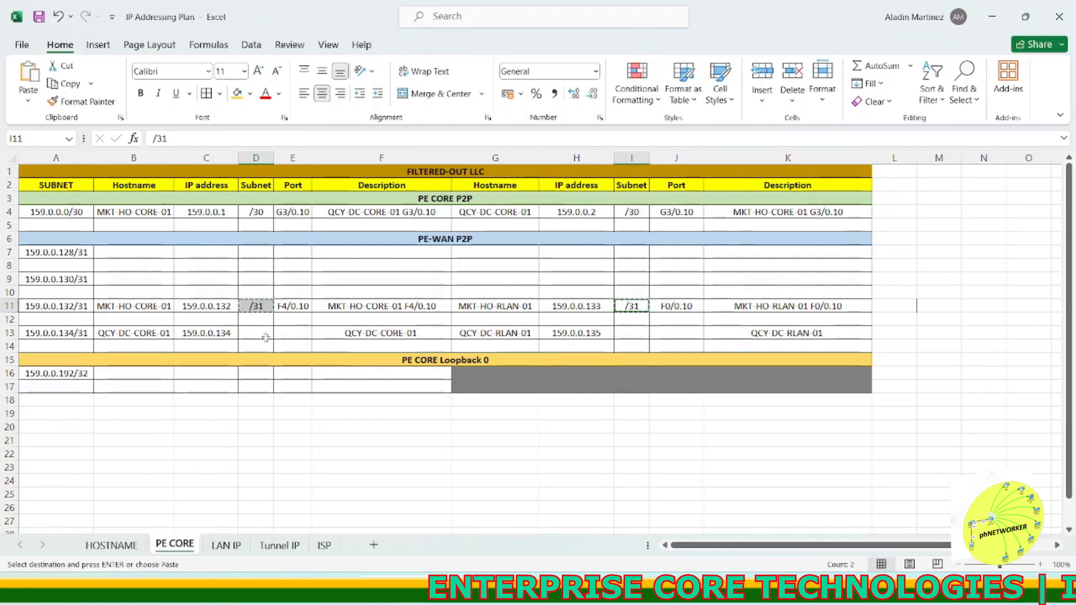
{"action": "left_click", "coordinate": [266, 334]}
{"action": "key", "text": "ctrl+v"}
{"action": "key", "text": "Delete"}
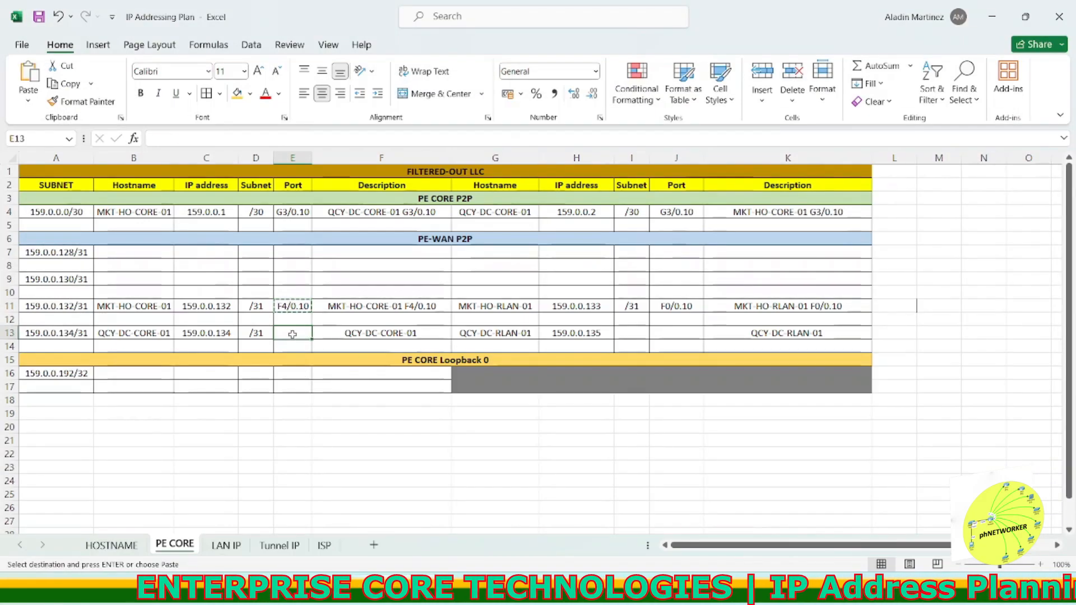
{"action": "key", "text": "ctrl+v"}
{"action": "left_click", "coordinate": [677, 306]}
{"action": "key", "text": "ctrl+c"}
{"action": "left_click", "coordinate": [676, 333]}
{"action": "key", "text": "ctrl+v"}
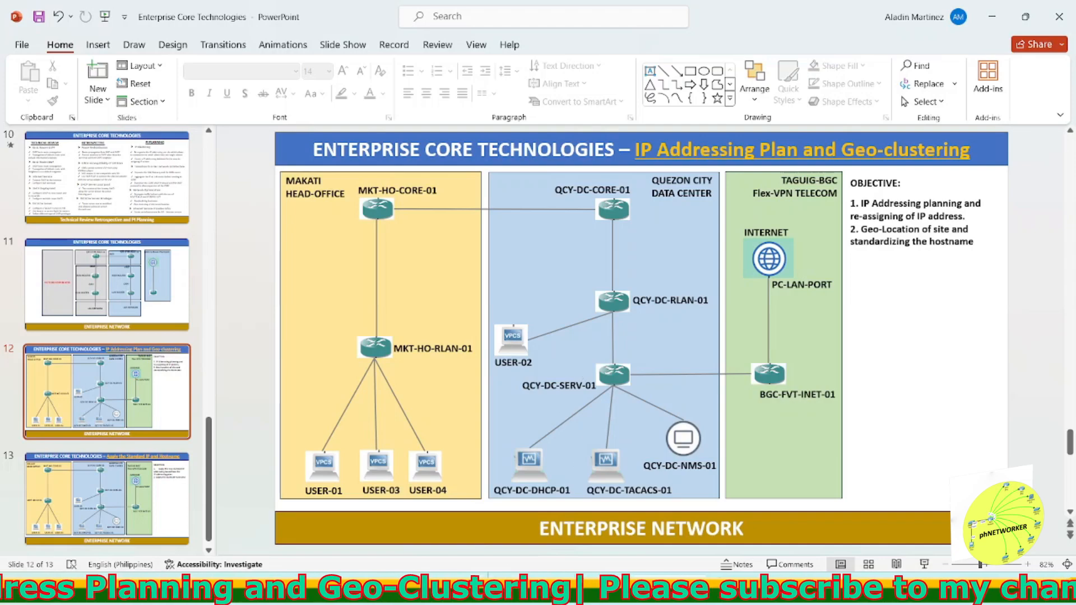
Step: On the LAN IP sheet, paste QCY-DC-RLAN-01 as hostname in the row below the 158.0.0.32/27 subnet
{"action": "key", "text": "alt+Tab"}
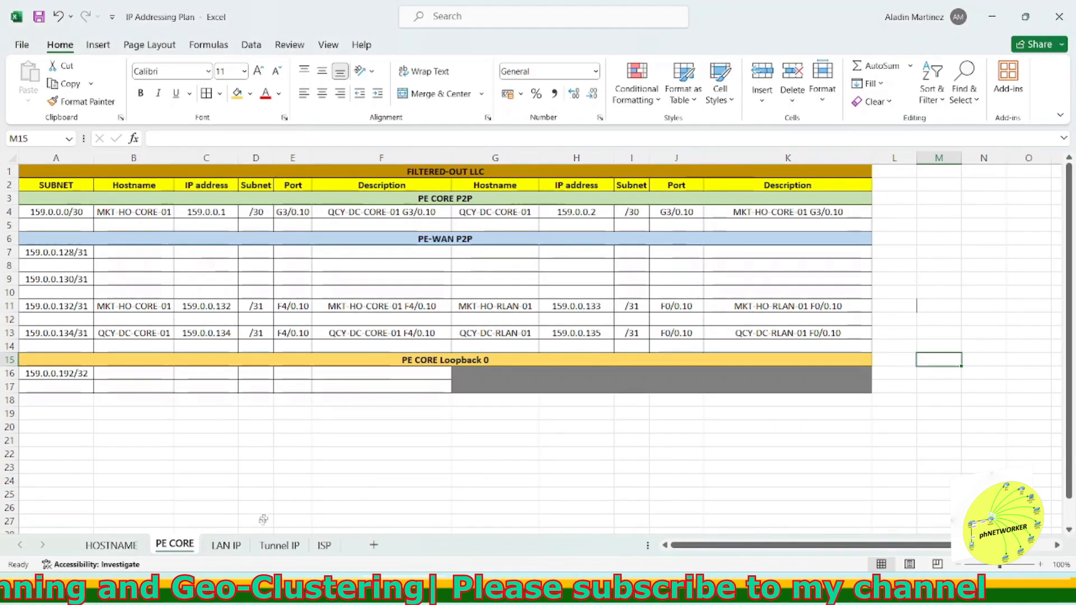
{"action": "left_click", "coordinate": [227, 545]}
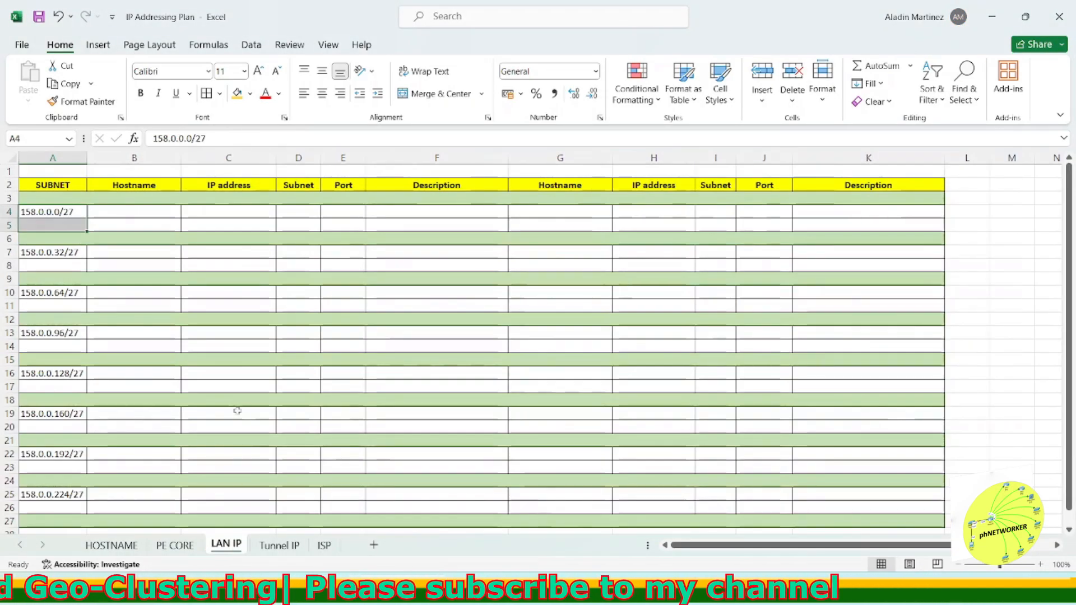
{"action": "left_click", "coordinate": [103, 216]}
{"action": "left_click", "coordinate": [74, 214]}
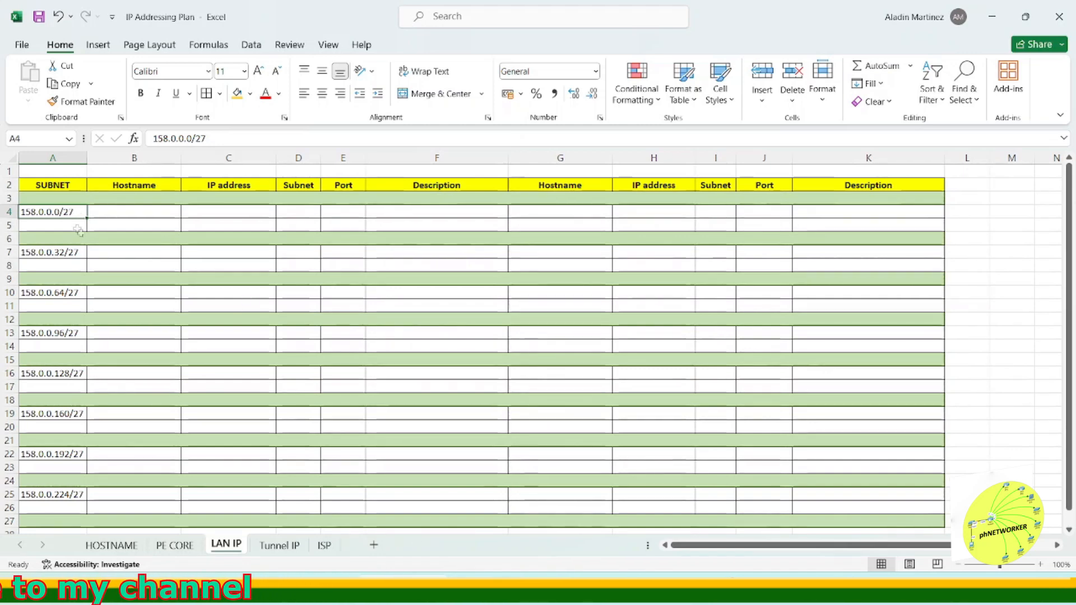
{"action": "left_click", "coordinate": [117, 200]}
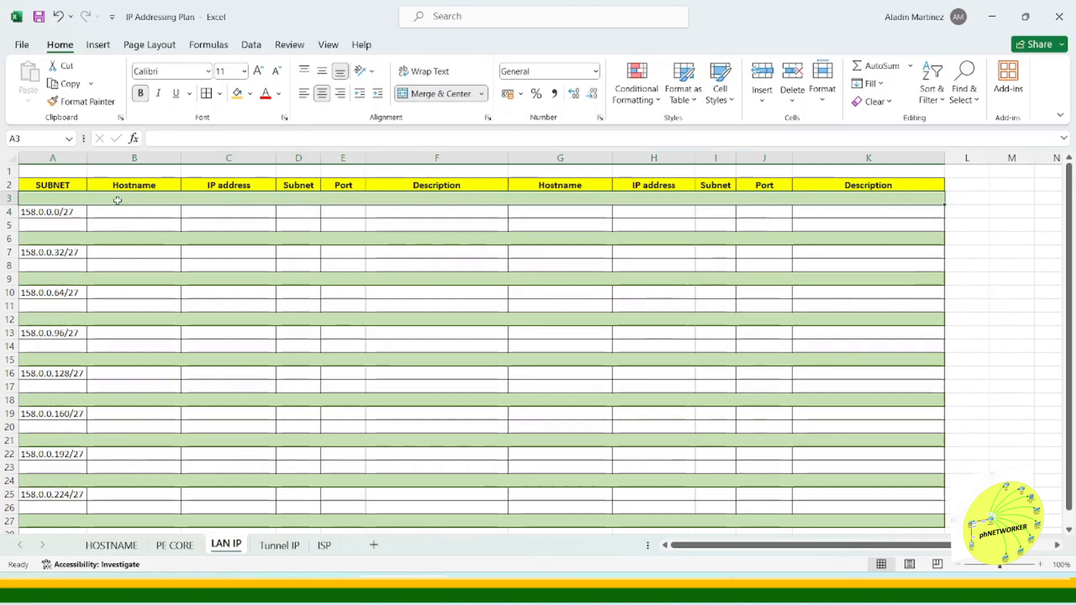
{"action": "left_click", "coordinate": [85, 238]}
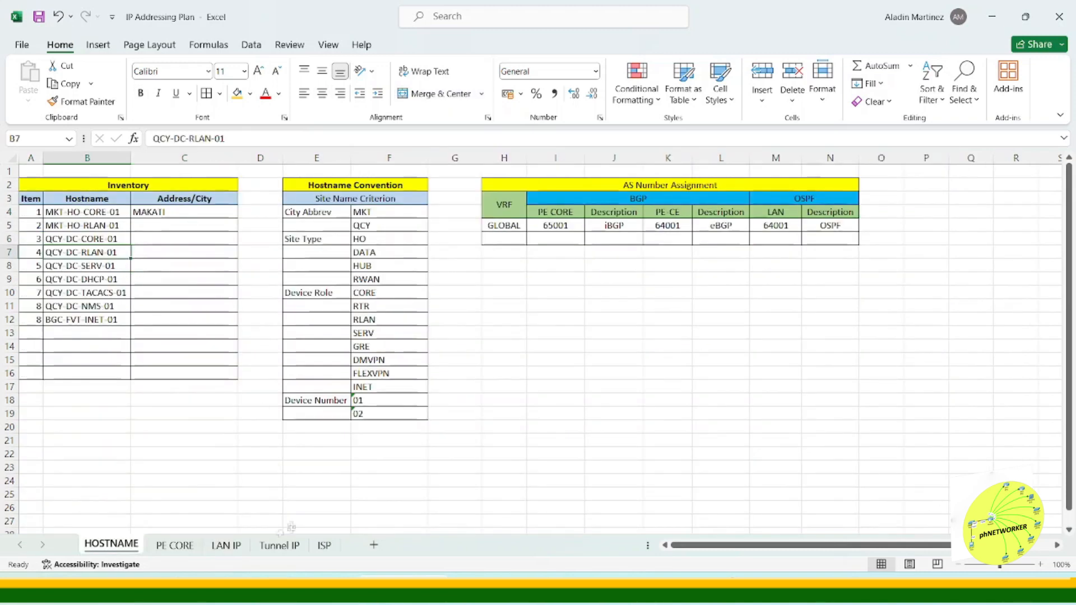
{"action": "left_click_drag", "start_coordinate": [153, 138], "coordinate": [224, 139]}
{"action": "key", "text": "ctrl+c"}
{"action": "left_click", "coordinate": [157, 264]}
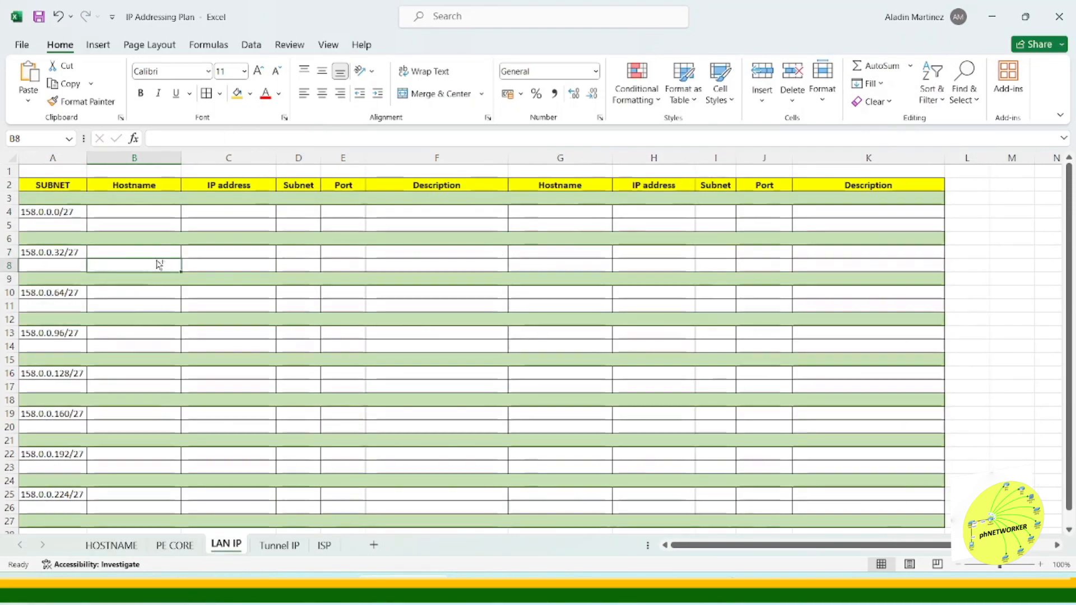
{"action": "key", "text": "ctrl+v"}
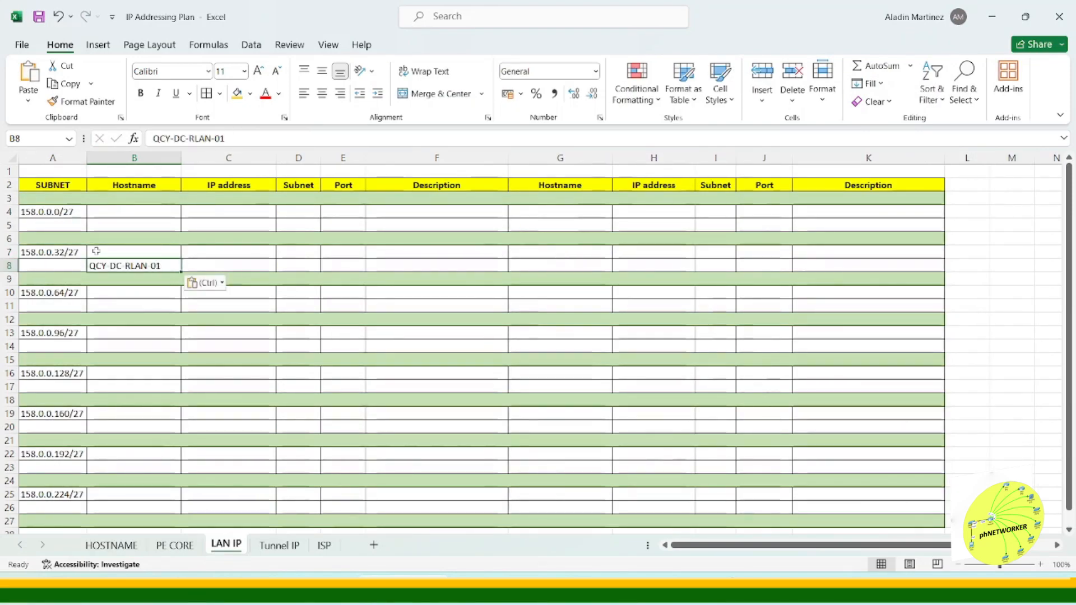
Step: Jot the notes 32 and DHCP 8 beside the table next to the 158.0.0.32/27 subnet
{"action": "left_click", "coordinate": [47, 253]}
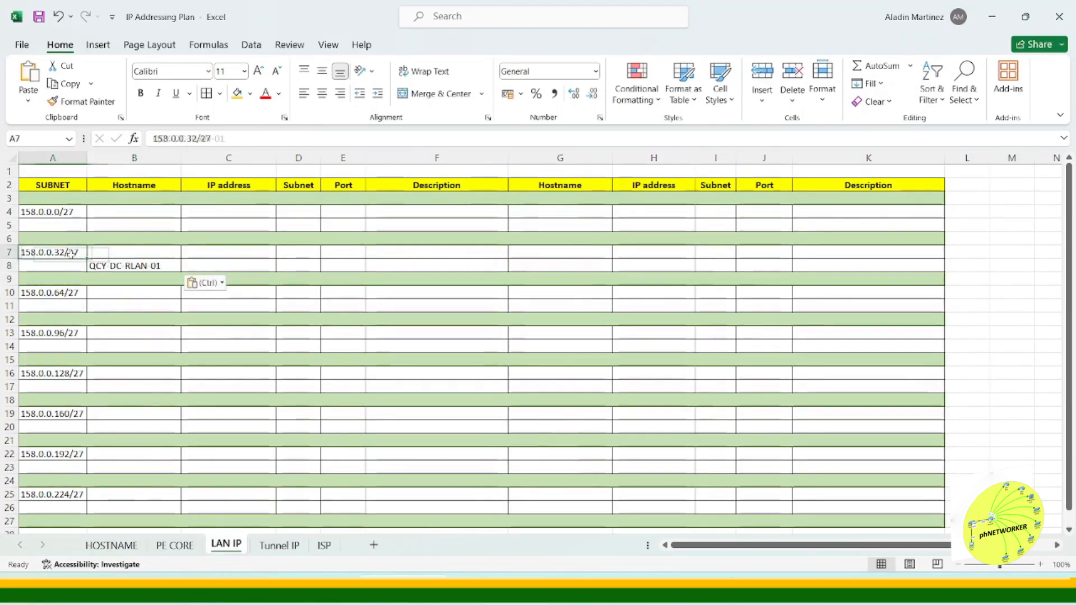
{"action": "left_click", "coordinate": [960, 250]}
{"action": "type", "text": "32"}
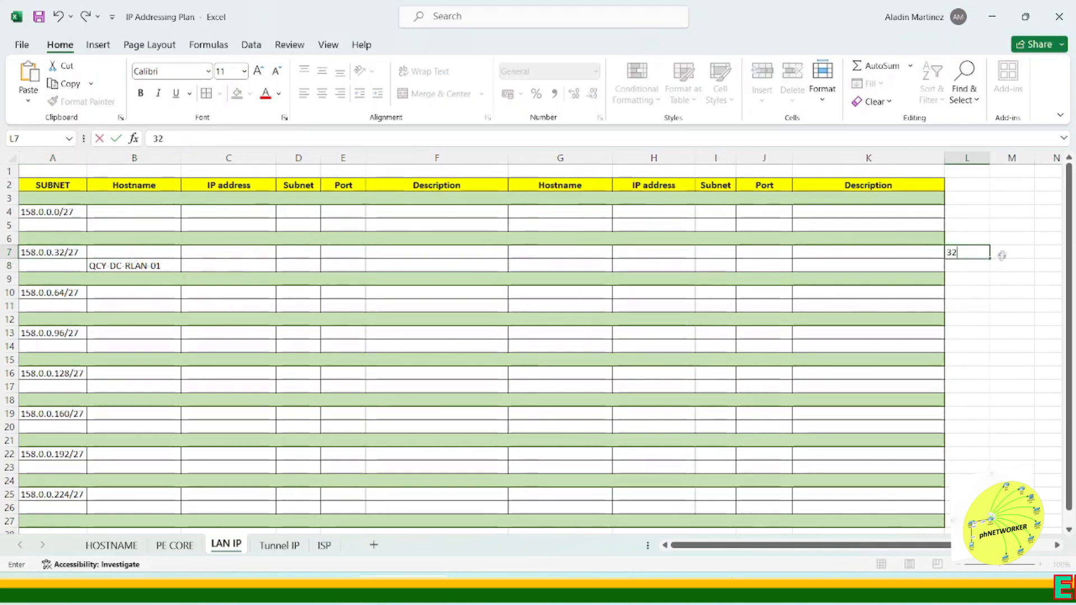
{"action": "key", "text": "Return"}
{"action": "type", "text": "8"}
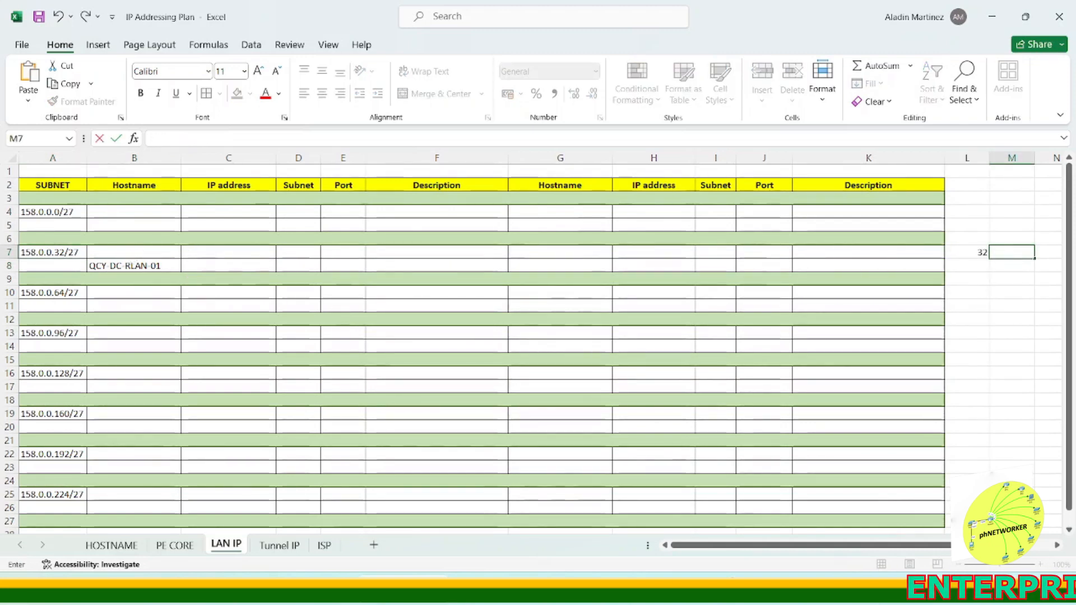
{"action": "type", "text": " 8"}
{"action": "key", "text": "Return"}
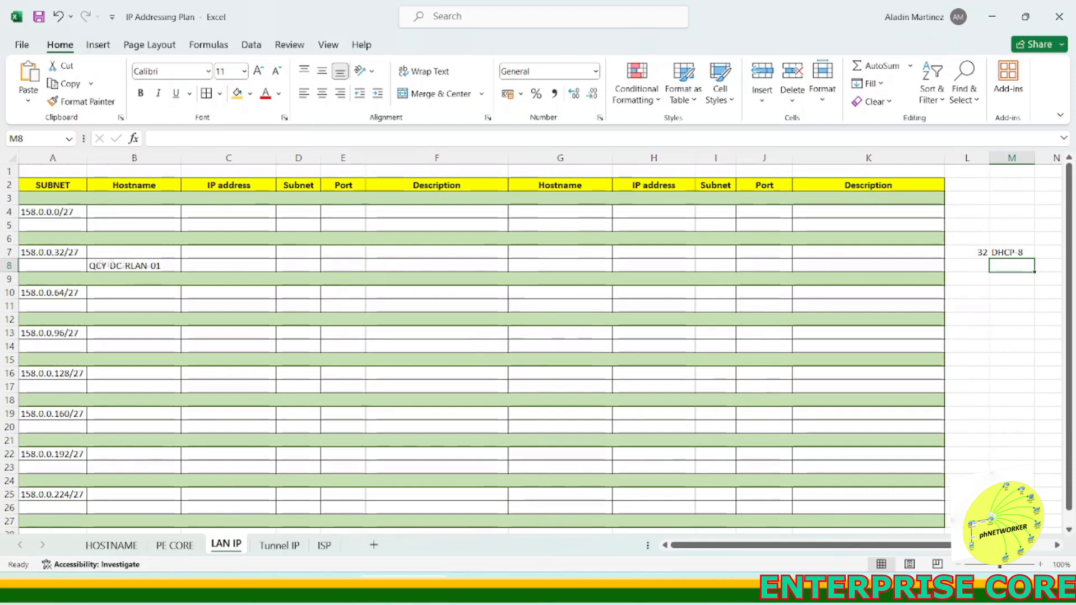
Step: Enter the subnet 158.0.0.32/29 in the row below 158.0.0.32/27
{"action": "left_click", "coordinate": [67, 251]}
{"action": "double_click", "coordinate": [70, 251]}
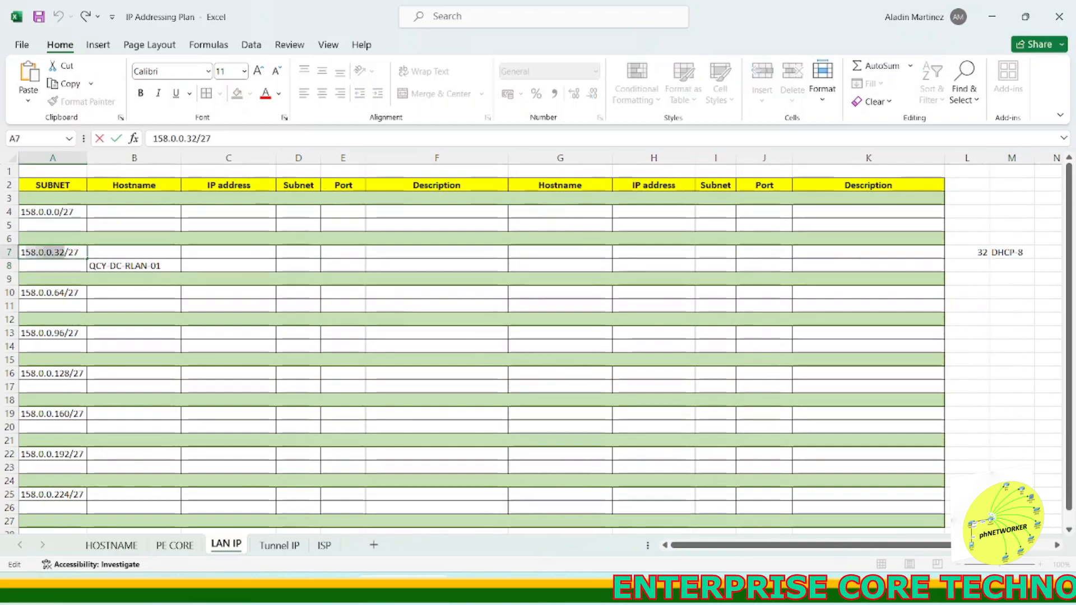
{"action": "double_click", "coordinate": [65, 266]}
{"action": "key", "text": "ctrl+v"}
{"action": "type", "text": "/"}
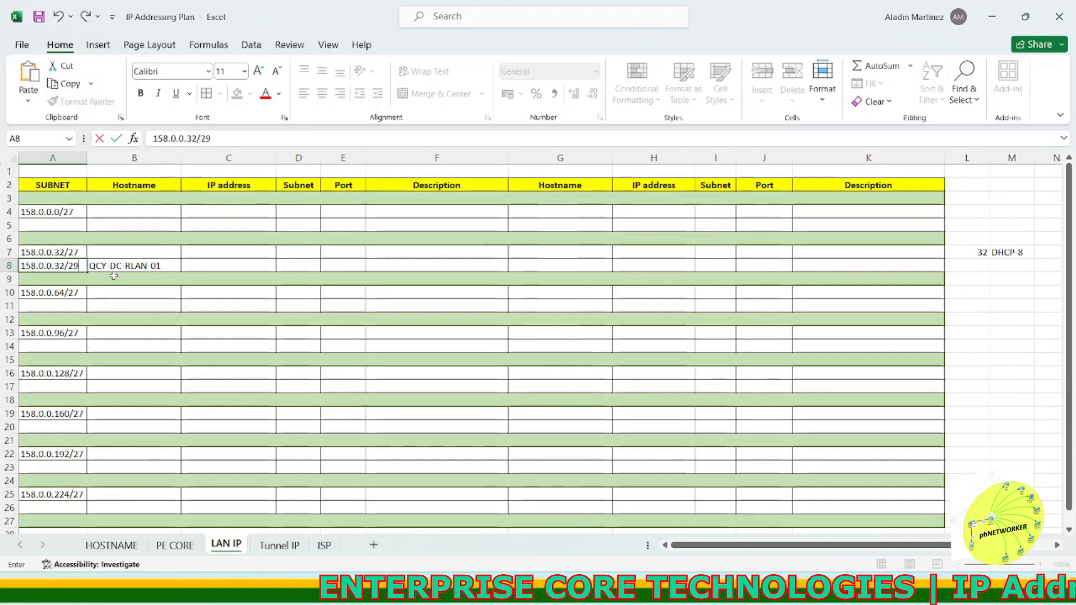
{"action": "key", "text": "Return"}
Step: Insert two rows below the 158.0.0.32/29 row
{"action": "right_click", "coordinate": [9, 280]}
{"action": "left_click", "coordinate": [40, 409]}
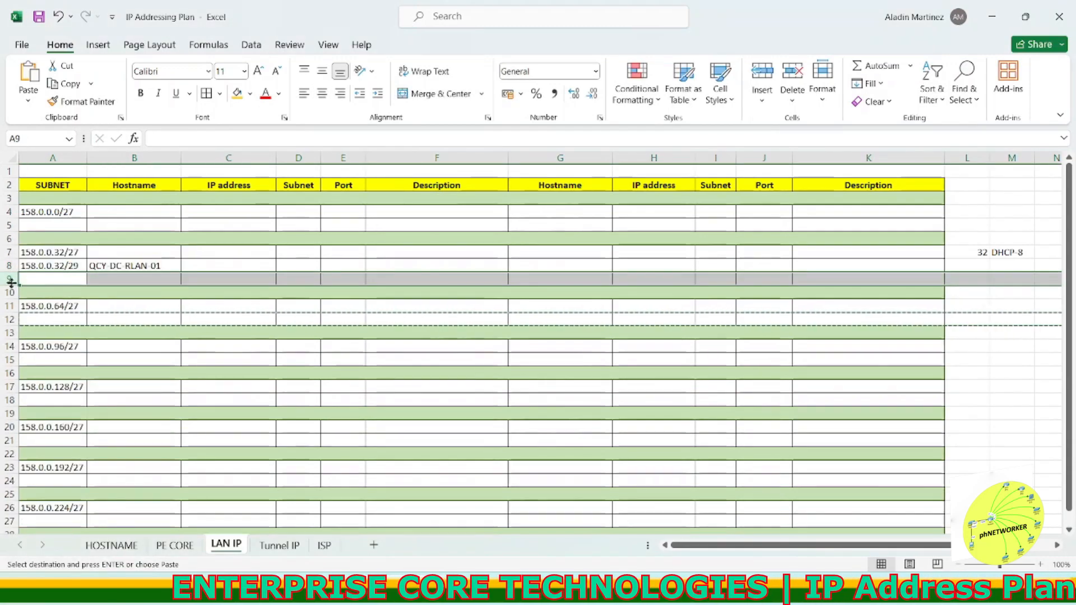
{"action": "right_click", "coordinate": [12, 279]}
{"action": "left_click", "coordinate": [42, 419]}
{"action": "left_click", "coordinate": [123, 306]}
{"action": "left_click", "coordinate": [147, 267]}
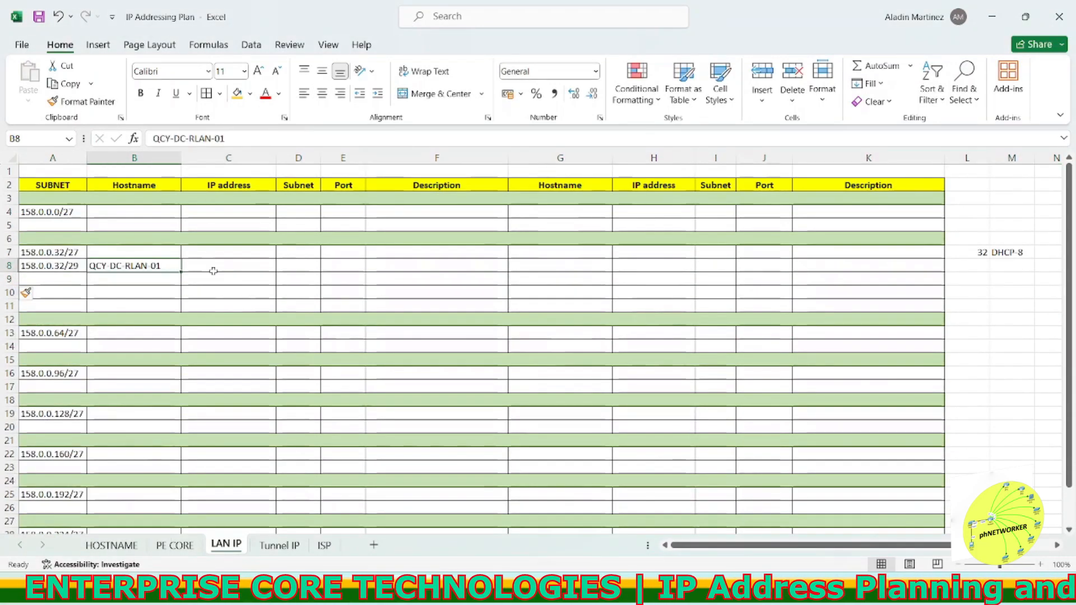
Step: Fill the 158.0.0.32/29 row with IP address 158.0.0.33, subnet /29 and port VLAN 10
{"action": "left_click", "coordinate": [205, 269]}
{"action": "double_click", "coordinate": [69, 266]}
{"action": "left_click_drag", "start_coordinate": [65, 266], "coordinate": [22, 266]}
{"action": "key", "text": "ctrl+c"}
{"action": "double_click", "coordinate": [206, 267]}
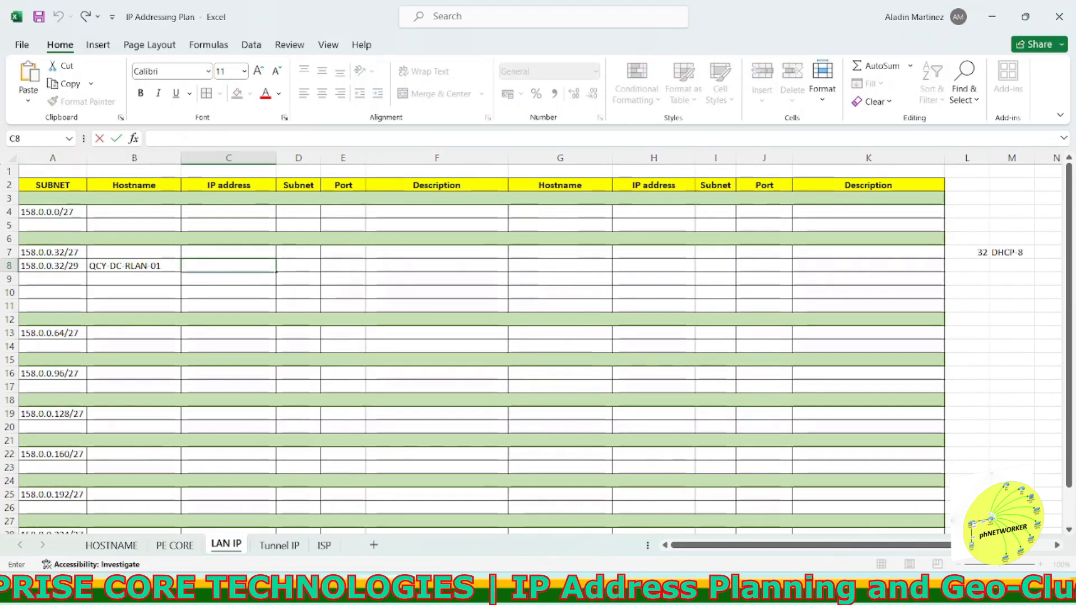
{"action": "key", "text": "Tab"}
{"action": "type", "text": "/29"}
{"action": "key", "text": "Tab"}
{"action": "type", "text": "VLAN"}
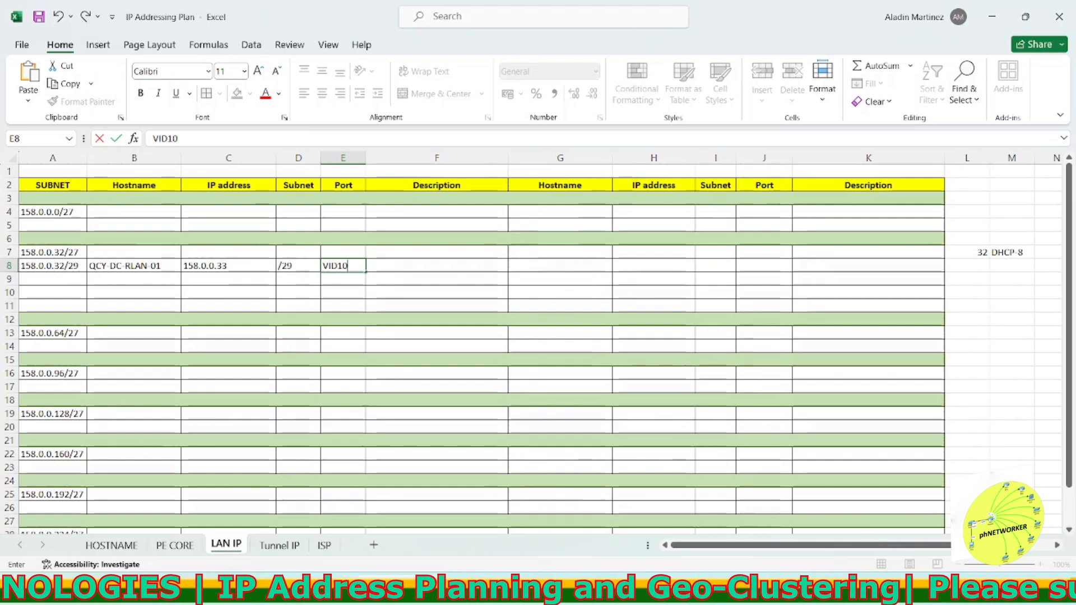
{"action": "type", "text": "LAN 29"}
{"action": "key", "text": "Return"}
Step: Delete the 32 and DHCP 8 notes beside the table
{"action": "left_click_drag", "start_coordinate": [546, 267], "coordinate": [897, 265]}
{"action": "left_click_drag", "start_coordinate": [976, 252], "coordinate": [1011, 253]}
{"action": "key", "text": "Delete"}
Step: Shade the far-end cells of the 158.0.0.32/29 row dark grey
{"action": "left_click", "coordinate": [970, 292]}
{"action": "left_click_drag", "start_coordinate": [451, 267], "coordinate": [857, 266]}
{"action": "left_click_drag", "start_coordinate": [552, 266], "coordinate": [863, 266]}
{"action": "left_click", "coordinate": [251, 96]}
{"action": "left_click", "coordinate": [238, 176]}
{"action": "left_click", "coordinate": [652, 266]}
{"action": "left_click", "coordinate": [62, 279]}
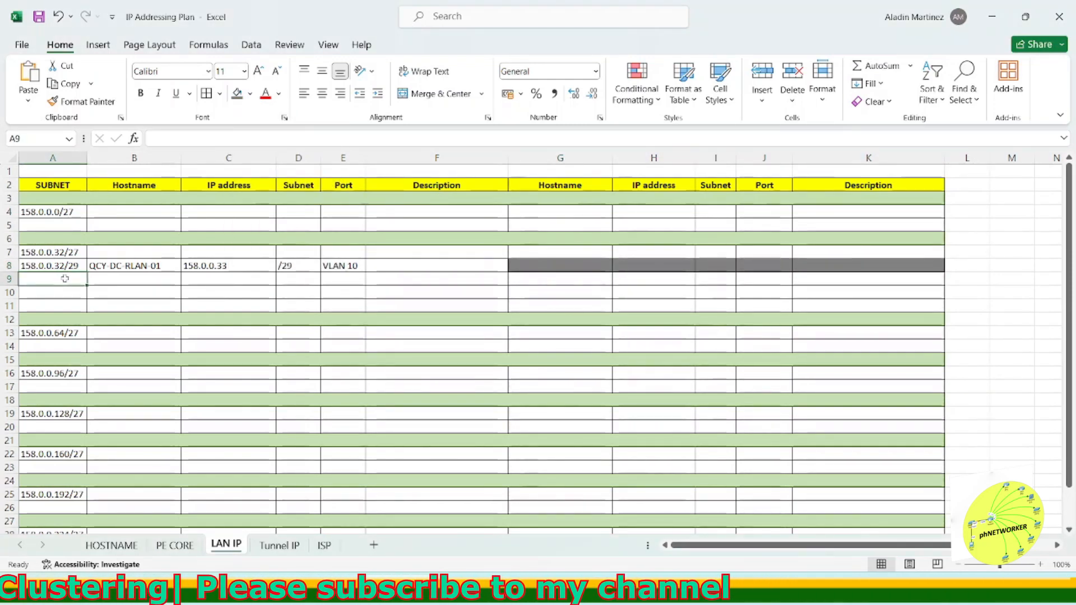
Step: Enter subnet 158.0.0.40/30 in the first new row below 158.0.0.32/29, checking the network diagram
{"action": "type", "text": "158.0.0.40/30"}
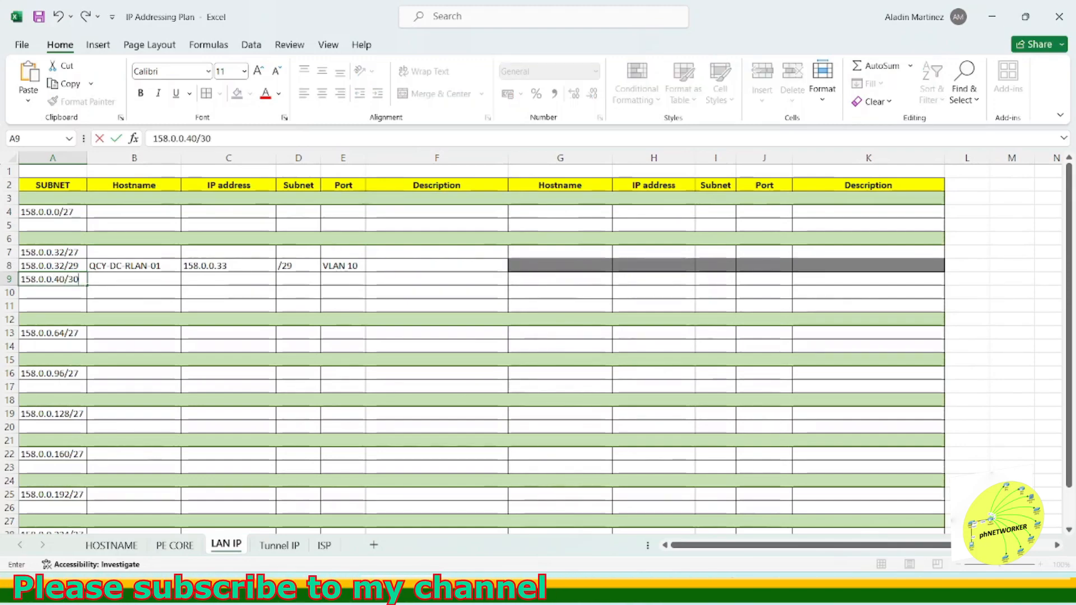
{"action": "key", "text": "Return"}
{"action": "left_click", "coordinate": [565, 591]}
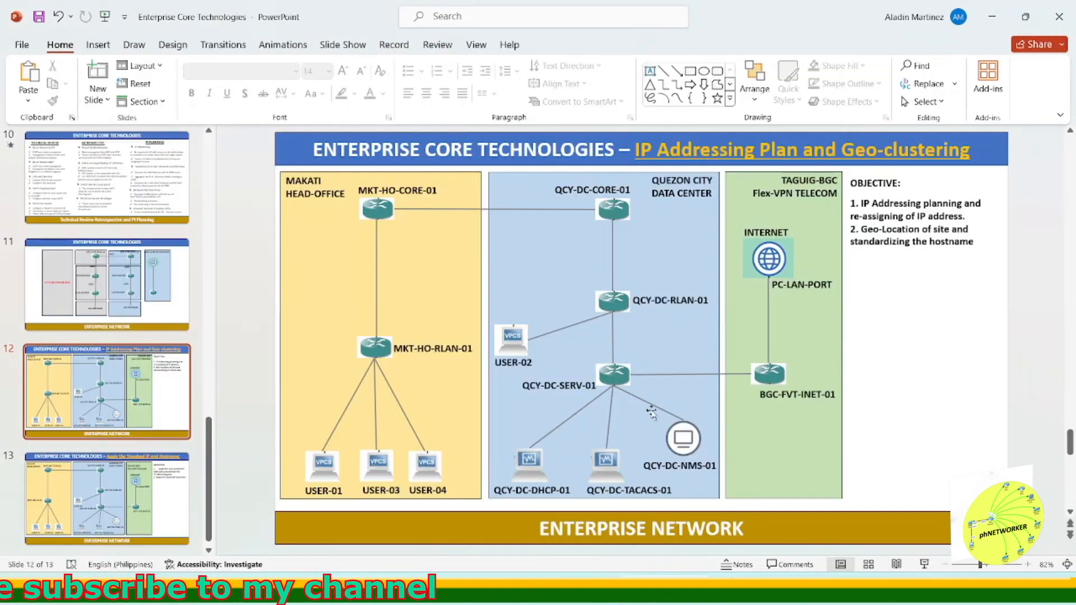
{"action": "left_click", "coordinate": [560, 591]}
Step: Copy that subnet into the next two rows and change them to 158.0.0.44/30 and 158.0.0.48/30
{"action": "left_click", "coordinate": [70, 280]}
{"action": "key", "text": "ctrl+c"}
{"action": "left_click_drag", "start_coordinate": [71, 292], "coordinate": [72, 306]}
{"action": "key", "text": "ctrl+v"}
{"action": "key", "text": "Escape"}
{"action": "double_click", "coordinate": [79, 294]}
{"action": "key", "text": "BackSpace"}
{"action": "type", "text": "4"}
{"action": "double_click", "coordinate": [62, 305]}
{"action": "key", "text": "BackSpace"}
{"action": "type", "text": "8"}
{"action": "left_click", "coordinate": [111, 306]}
Step: Review the network diagram and the hostname inventory for the devices on the new links
{"action": "left_click", "coordinate": [165, 268]}
{"action": "key", "text": "ctrl+c"}
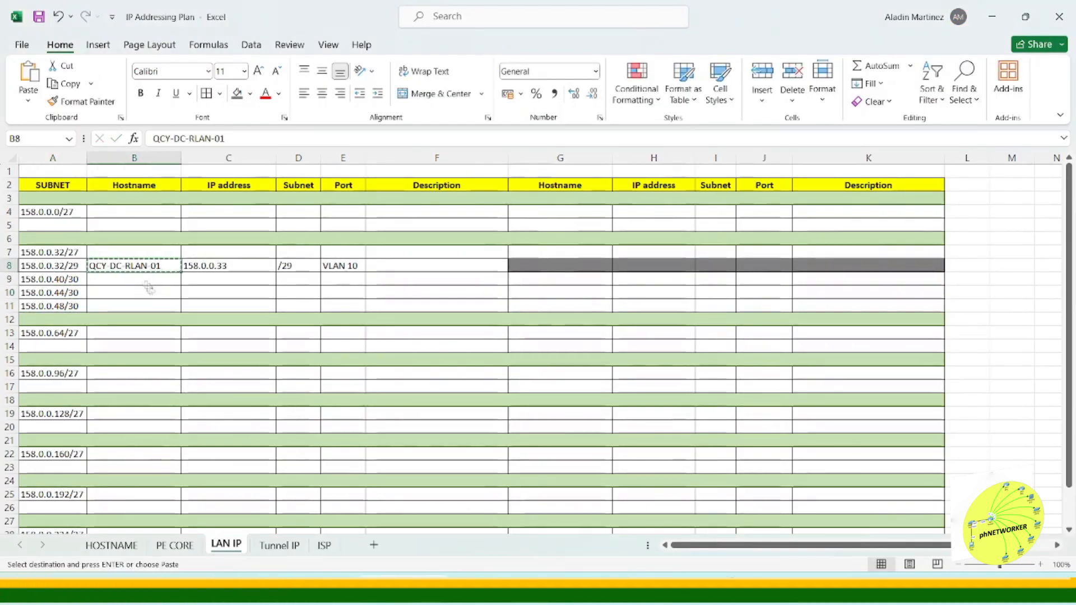
{"action": "left_click", "coordinate": [664, 590]}
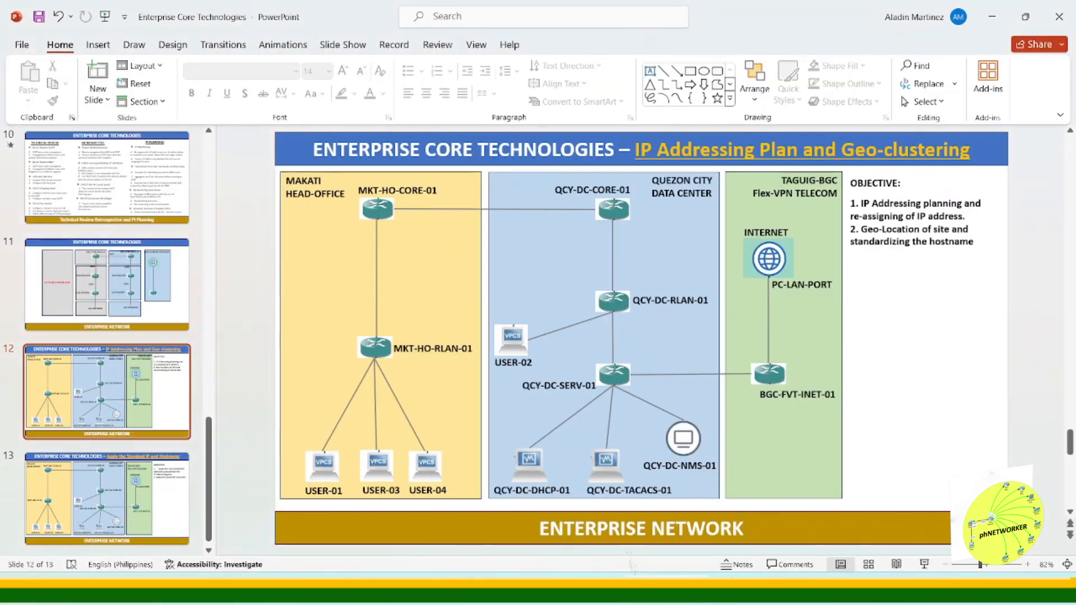
{"action": "left_click", "coordinate": [612, 324]}
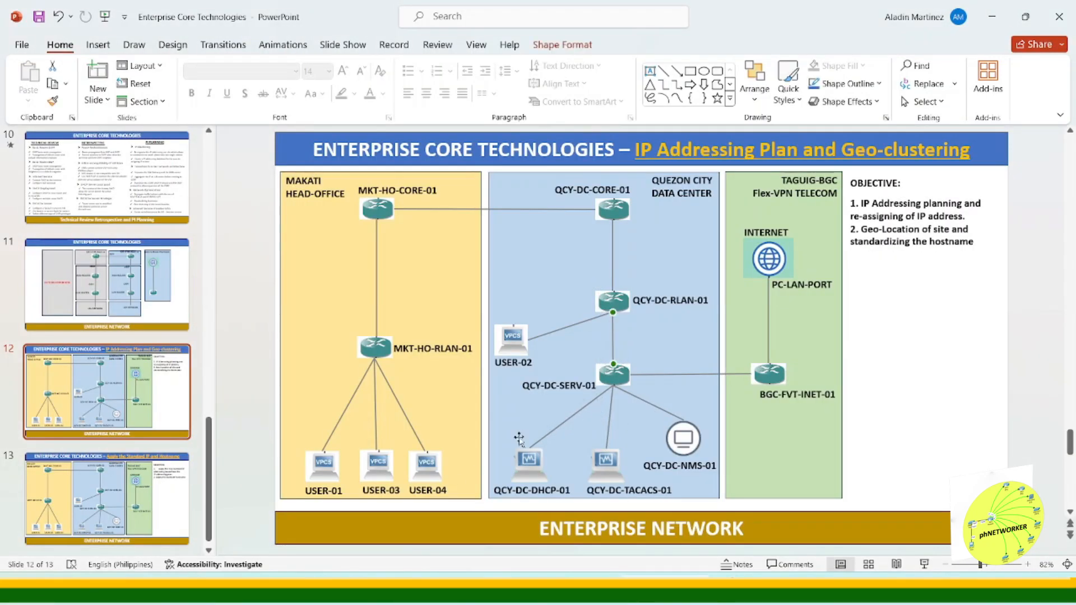
{"action": "left_click", "coordinate": [406, 590]}
{"action": "left_click", "coordinate": [135, 279]}
{"action": "left_click", "coordinate": [664, 590]}
{"action": "left_click", "coordinate": [406, 590]}
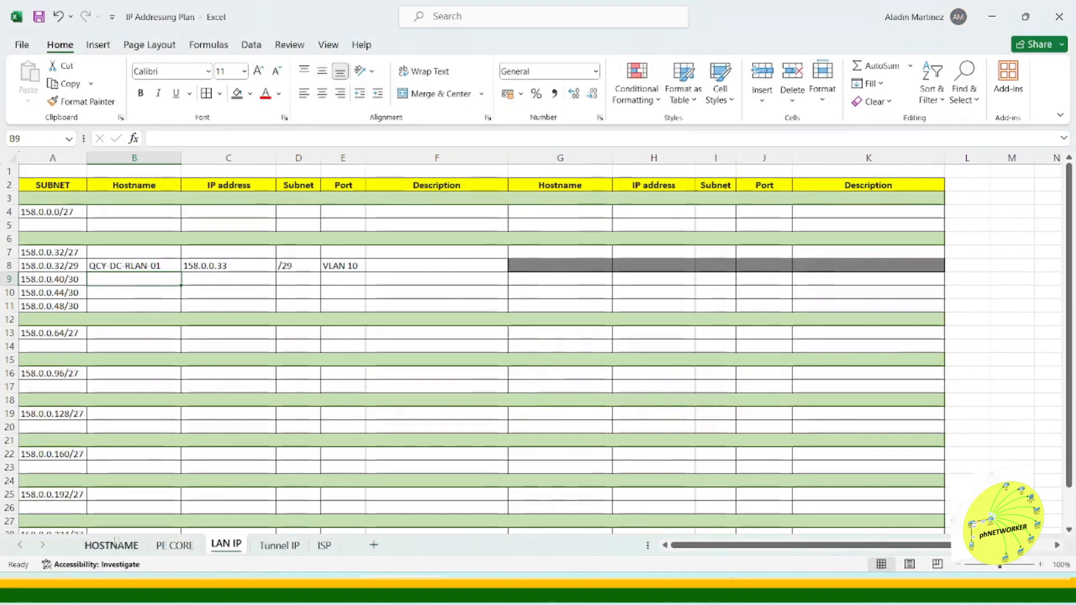
{"action": "left_click", "coordinate": [111, 544]}
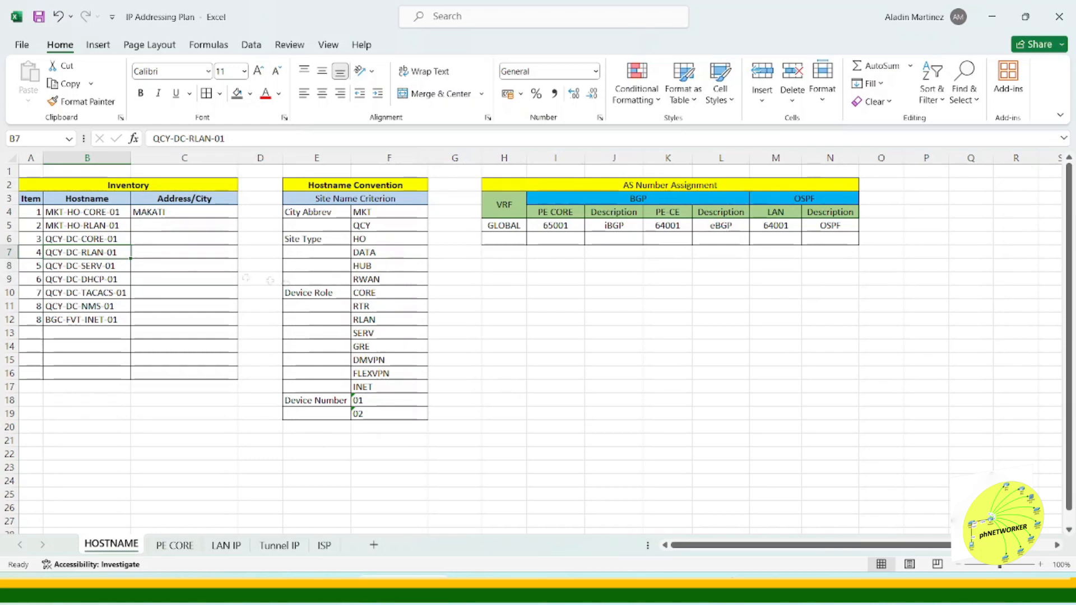
{"action": "left_click", "coordinate": [383, 301]}
{"action": "left_click", "coordinate": [226, 545]}
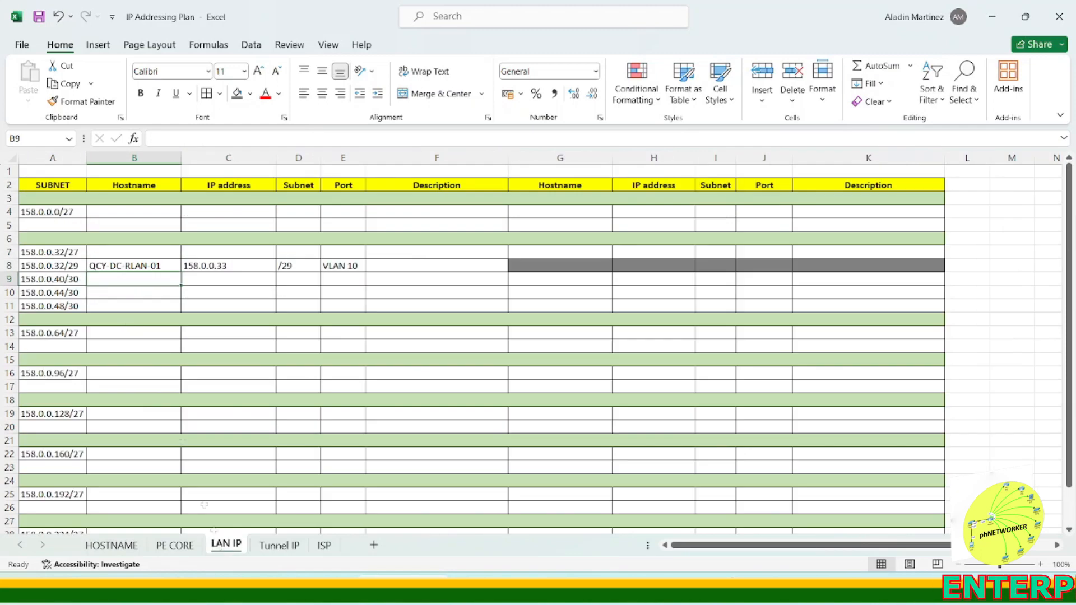
Step: Enter hostname QCY-DC-RTR-01 in the 158.0.0.40/30 row by copying and editing the RLAN hostname
{"action": "left_click", "coordinate": [134, 265]}
{"action": "key", "text": "ctrl+c"}
{"action": "left_click", "coordinate": [140, 279]}
{"action": "key", "text": "ctrl+v"}
{"action": "double_click", "coordinate": [168, 279]}
{"action": "key", "text": "BackSpace"}
{"action": "key", "text": "BackSpace"}
{"action": "key", "text": "BackSpace"}
{"action": "key", "text": "BackSpace"}
{"action": "key", "text": "BackSpace"}
{"action": "key", "text": "BackSpace"}
{"action": "type", "text": "TR-01"}
{"action": "key", "text": "Return"}
Step: Shade the whole 158.0.0.40/30 row light grey
{"action": "left_click", "coordinate": [74, 280]}
{"action": "left_click_drag", "start_coordinate": [74, 280], "coordinate": [919, 279]}
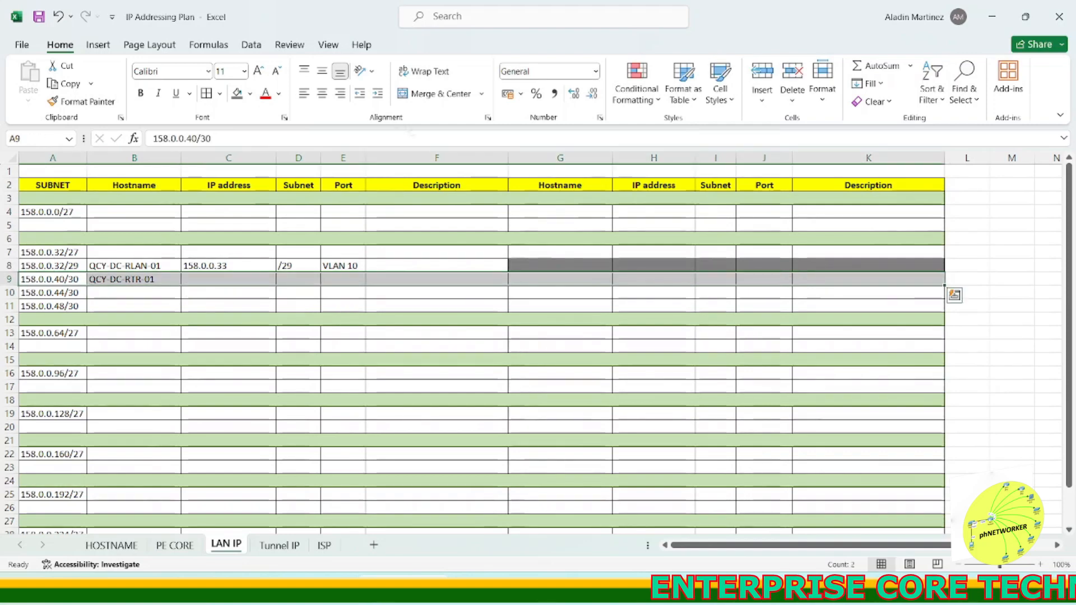
{"action": "left_click", "coordinate": [250, 94]}
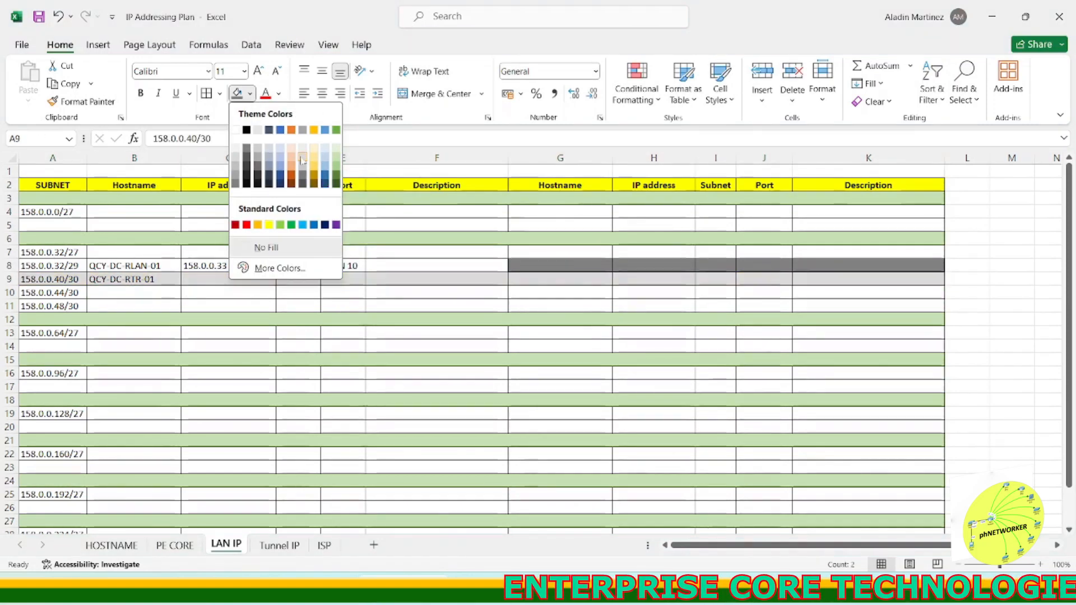
{"action": "left_click", "coordinate": [235, 156]}
Step: Put hostname QCY-DC-RLAN-01 in the 158.0.0.44/30 row
{"action": "left_click", "coordinate": [207, 293]}
{"action": "left_click", "coordinate": [137, 266]}
{"action": "key", "text": "ctrl+c"}
{"action": "left_click", "coordinate": [147, 294]}
{"action": "key", "text": "ctrl+v"}
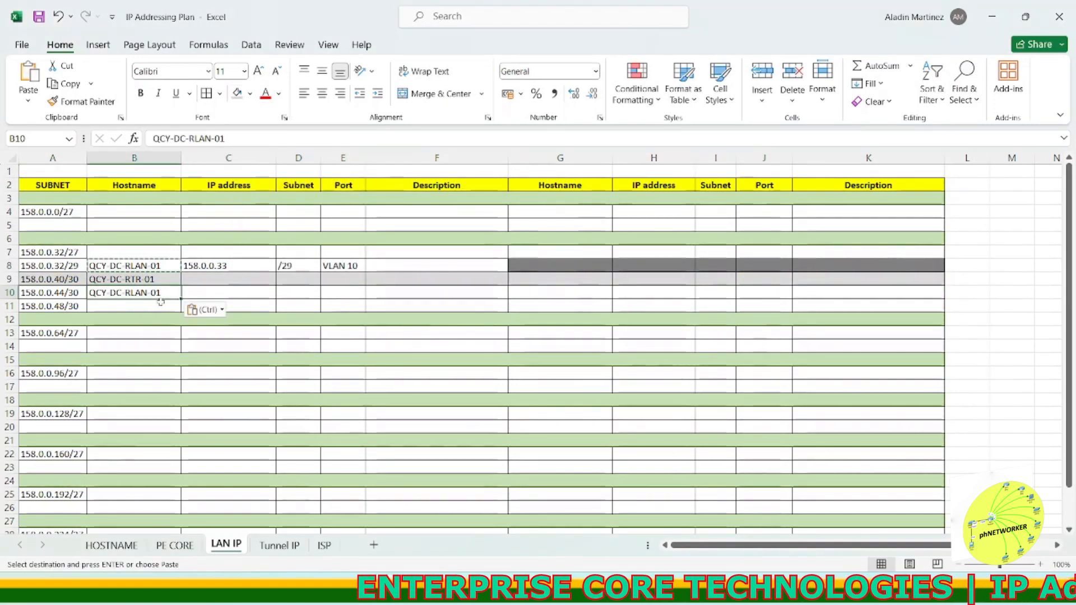
{"action": "double_click", "coordinate": [141, 293]}
{"action": "key", "text": "BackSpace"}
{"action": "key", "text": "BackSpace"}
{"action": "key", "text": "BackSpace"}
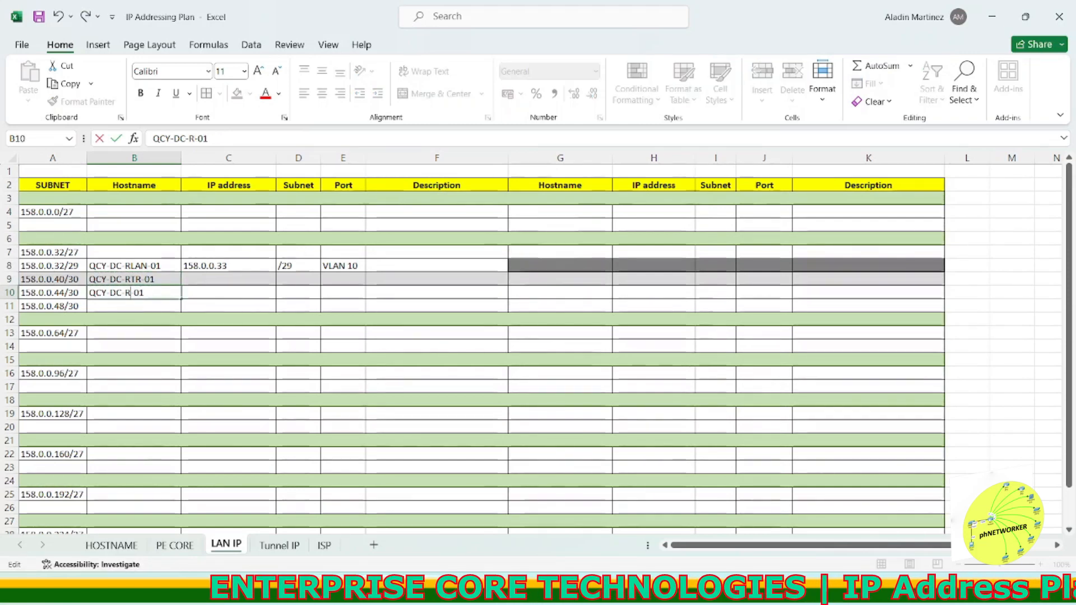
{"action": "left_click", "coordinate": [228, 290]}
{"action": "left_click", "coordinate": [530, 291]}
{"action": "left_click", "coordinate": [139, 293]}
Step: Copy QCY-DC-SERV-01 from the hostname inventory into the far-end hostname of the 158.0.0.44/30 row
{"action": "left_click", "coordinate": [112, 545]}
{"action": "left_click", "coordinate": [96, 266]}
{"action": "left_click_drag", "start_coordinate": [225, 139], "coordinate": [151, 139]}
{"action": "key", "text": "ctrl+c"}
{"action": "left_click", "coordinate": [226, 545]}
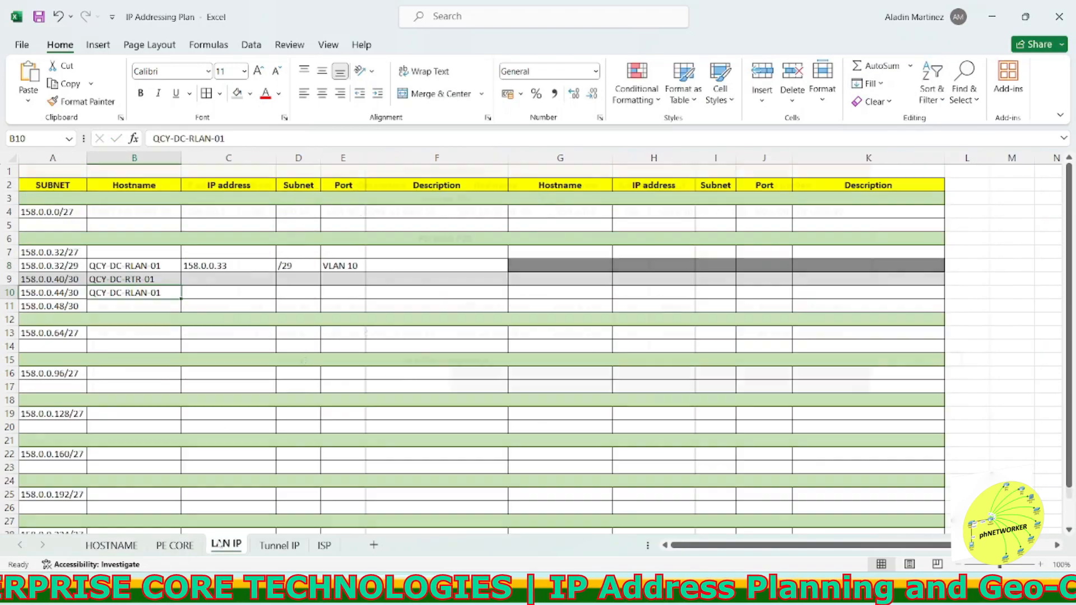
{"action": "double_click", "coordinate": [538, 292]}
Step: Enter IP address 158.0.0.45 in both IP address columns of the 158.0.0.44/30 row
{"action": "left_click", "coordinate": [69, 292]}
{"action": "left_click_drag", "start_coordinate": [197, 138], "coordinate": [152, 139]}
{"action": "key", "text": "ctrl+c"}
{"action": "double_click", "coordinate": [235, 292]}
{"action": "key", "text": "ctrl+v"}
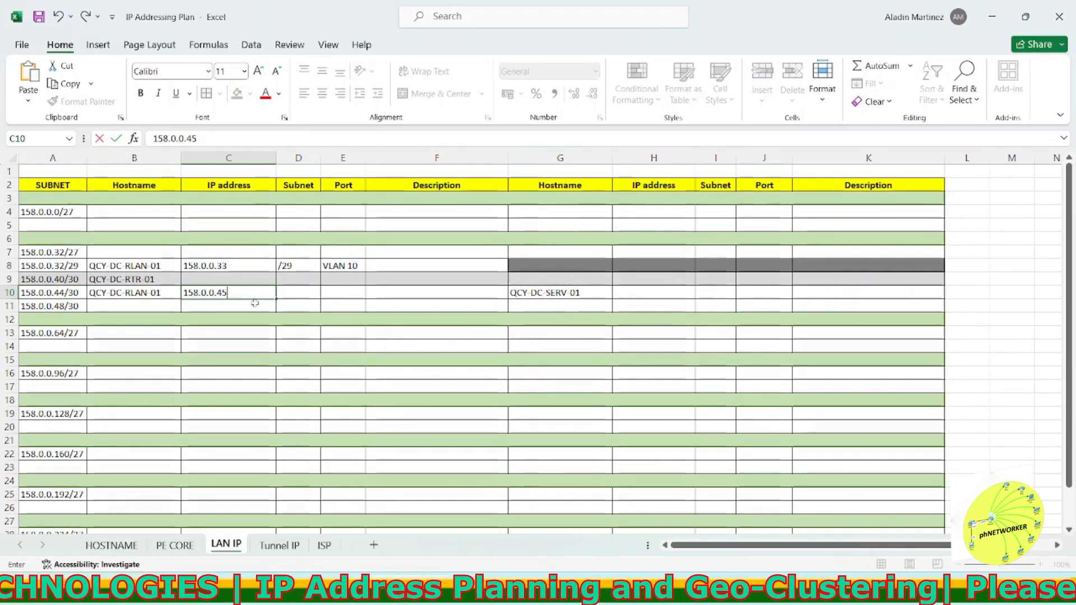
{"action": "left_click", "coordinate": [673, 292]}
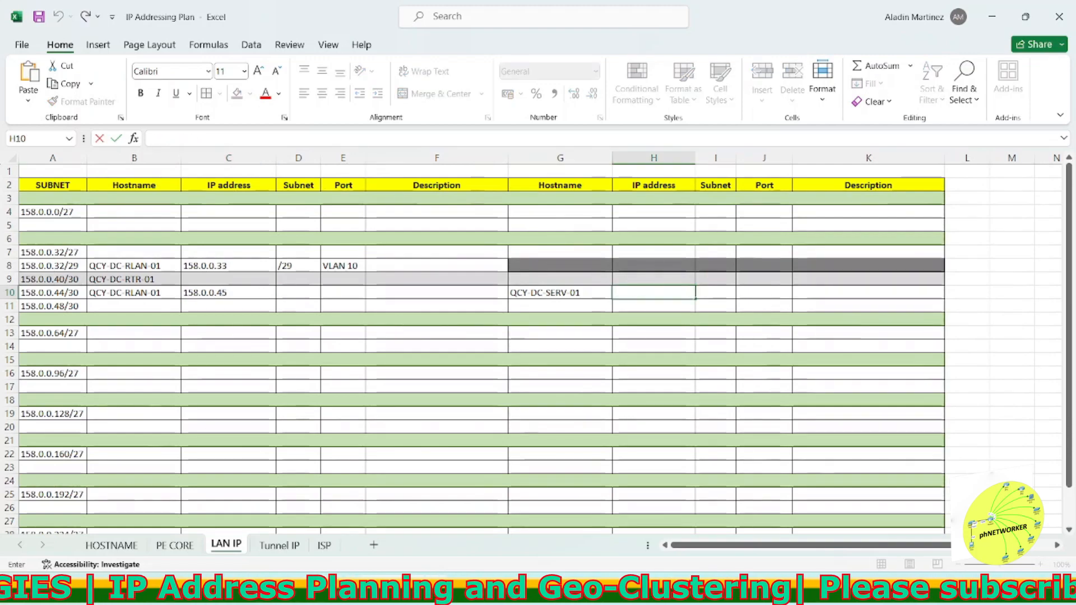
{"action": "key", "text": "ctrl+v"}
Step: Set ports F1/0.10 and F6/0.10 for the two ends of the 158.0.0.44/30 row
{"action": "left_click", "coordinate": [661, 333]}
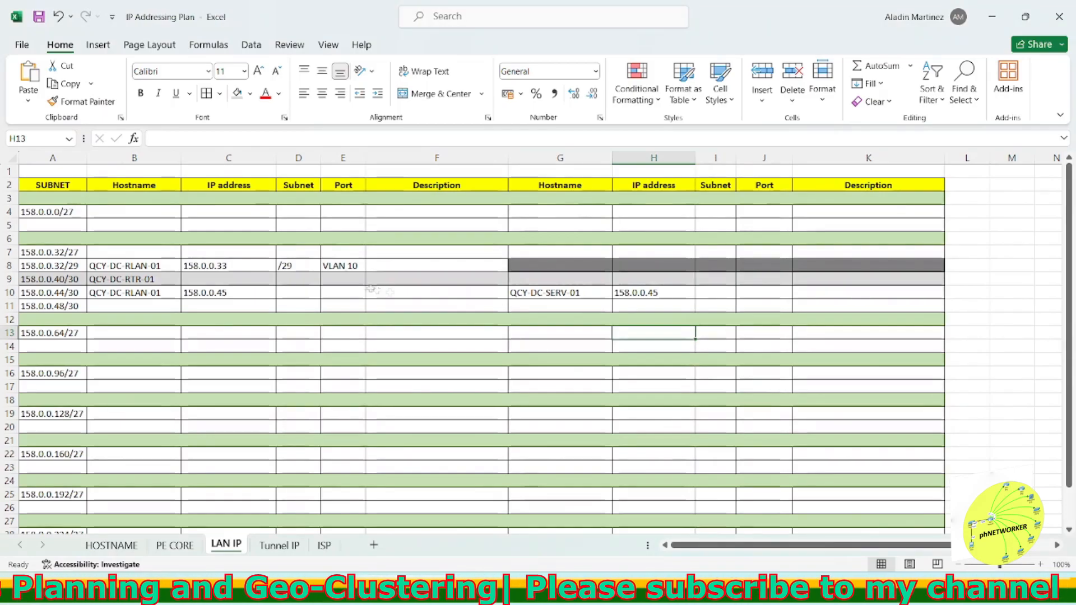
{"action": "left_click", "coordinate": [336, 291]}
{"action": "type", "text": "F6/0"}
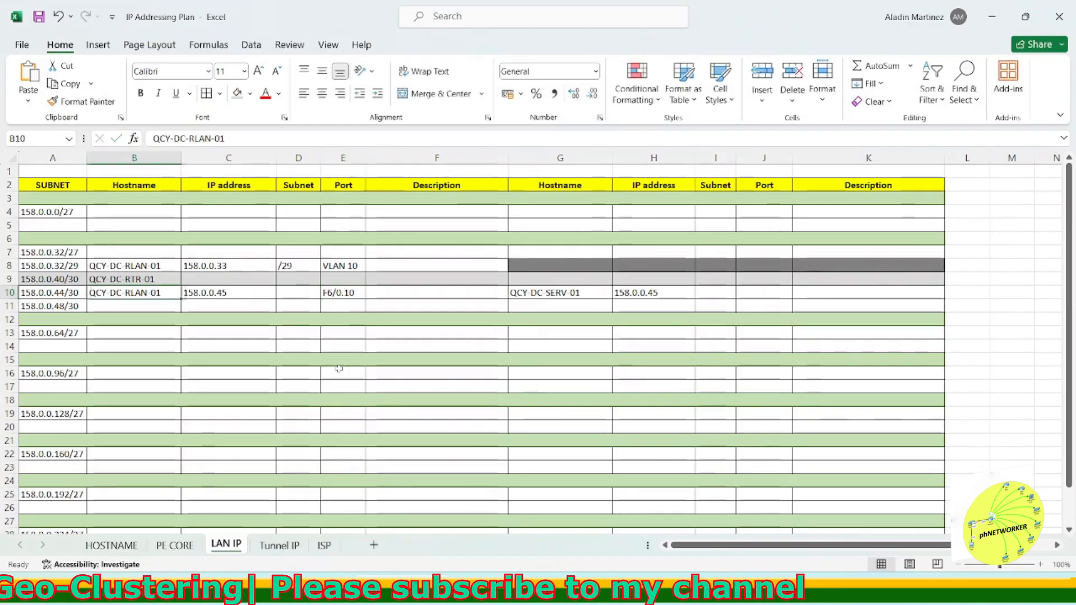
{"action": "left_click", "coordinate": [343, 292]}
{"action": "key", "text": "ctrl+c"}
{"action": "left_click", "coordinate": [755, 293]}
{"action": "key", "text": "ctrl+v"}
{"action": "key", "text": "Escape"}
{"action": "double_click", "coordinate": [341, 294]}
{"action": "key", "text": "BackSpace"}
{"action": "type", "text": "1"}
{"action": "left_click", "coordinate": [423, 321]}
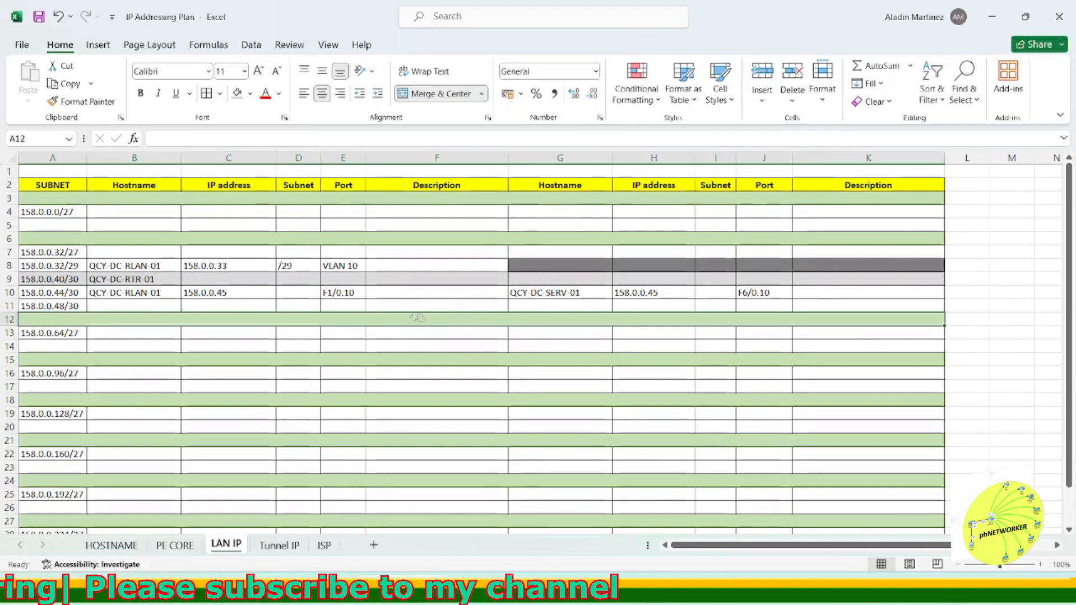
Step: Insert a copy of the 158.0.0.48/30 row and change its subnet to 158.0.0.52/30
{"action": "left_click", "coordinate": [10, 307]}
{"action": "key", "text": "ctrl+c"}
{"action": "right_click", "coordinate": [10, 307]}
{"action": "left_click", "coordinate": [62, 175]}
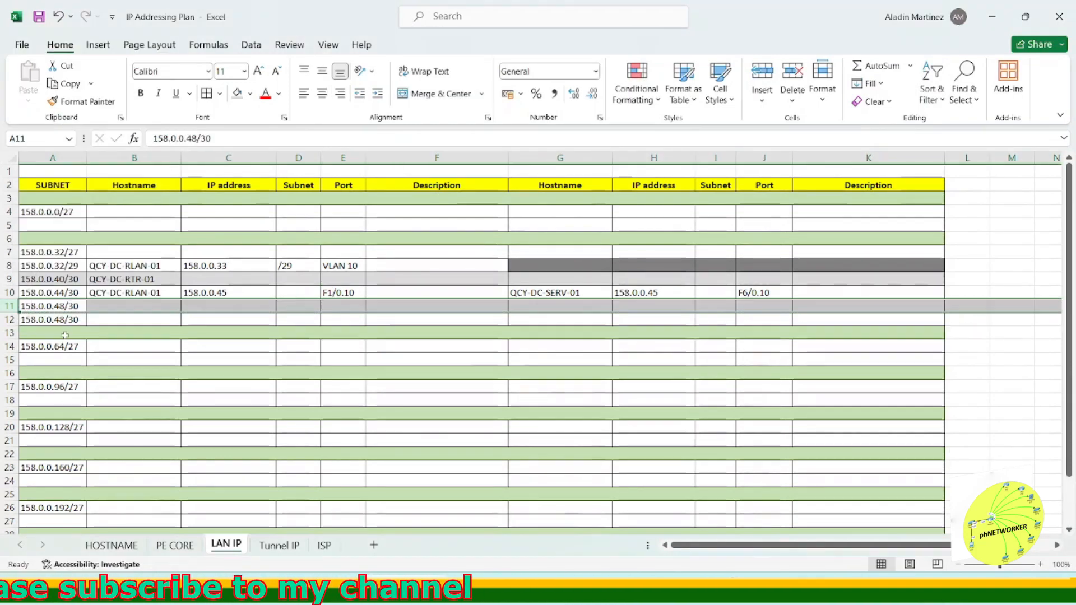
{"action": "left_click", "coordinate": [64, 319]}
{"action": "double_click", "coordinate": [64, 319]}
{"action": "key", "text": "BackSpace"}
{"action": "key", "text": "BackSpace"}
{"action": "type", "text": "52"}
{"action": "left_click", "coordinate": [135, 350]}
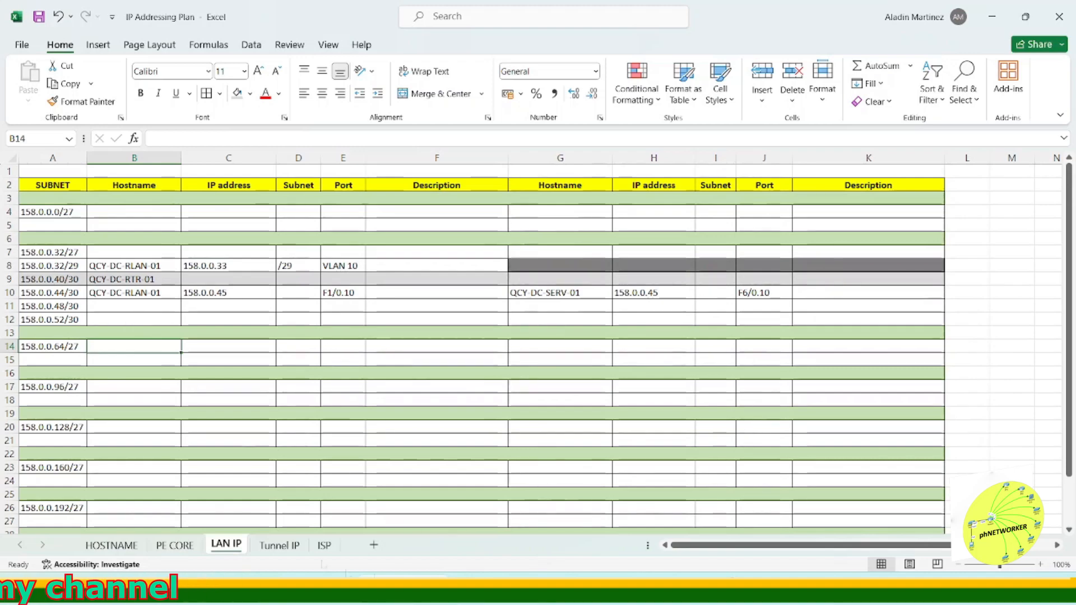
Step: Fill hostname QCY-DC-SERV-01 into the 158.0.0.48/30 and 158.0.0.52/30 rows
{"action": "left_click", "coordinate": [638, 588]}
{"action": "left_click", "coordinate": [863, 429]}
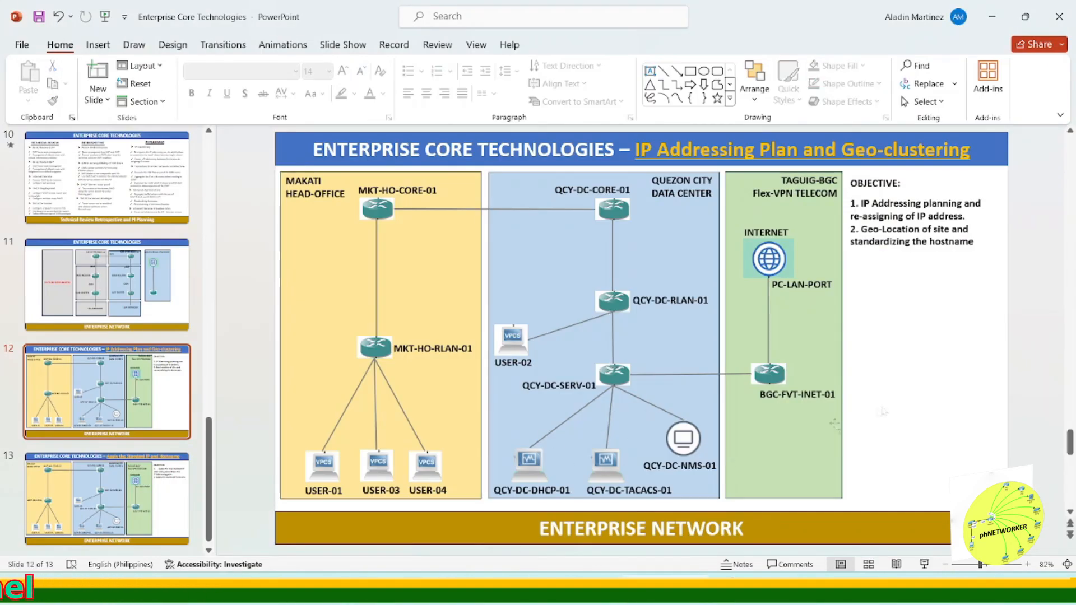
{"action": "left_click", "coordinate": [639, 589]}
{"action": "left_click", "coordinate": [154, 305]}
{"action": "left_click", "coordinate": [566, 293]}
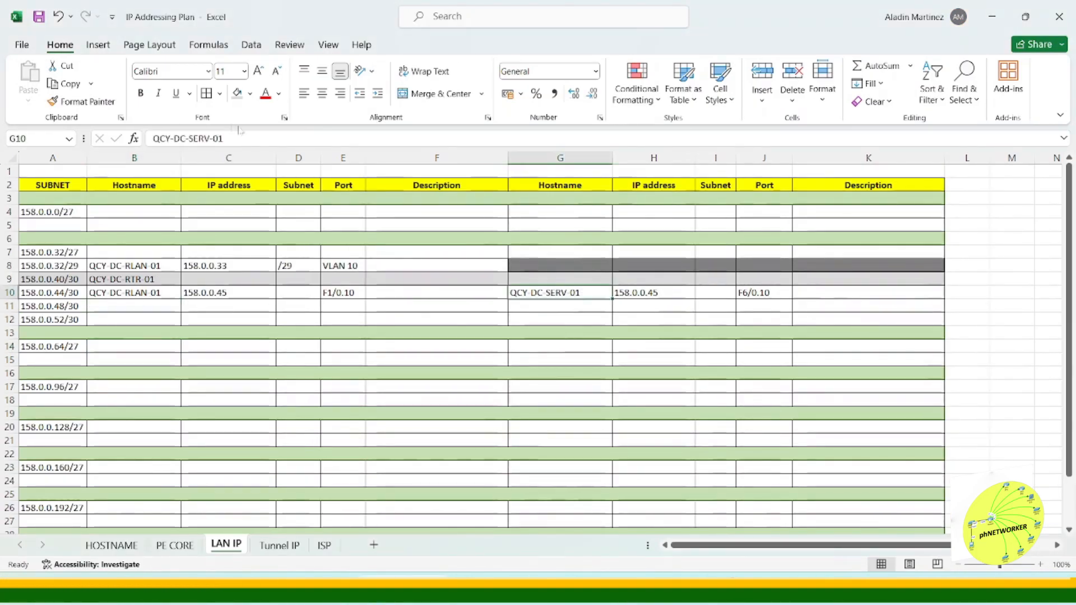
{"action": "left_click_drag", "start_coordinate": [230, 139], "coordinate": [150, 139]}
{"action": "key", "text": "ctrl+c"}
{"action": "left_click", "coordinate": [147, 306]}
{"action": "key", "text": "ctrl+v"}
{"action": "key", "text": "Return"}
{"action": "key", "text": "ctrl+v"}
Step: Add a 158.0.0.56/30 row with hostname QCY-DC-SERV-01 below the 158.0.0.52/30 row
{"action": "right_click", "coordinate": [9, 332]}
{"action": "left_click", "coordinate": [51, 196]}
{"action": "left_click", "coordinate": [84, 318]}
{"action": "left_click_drag", "start_coordinate": [84, 318], "coordinate": [100, 319]}
{"action": "key", "text": "ctrl+c"}
{"action": "left_click", "coordinate": [70, 334]}
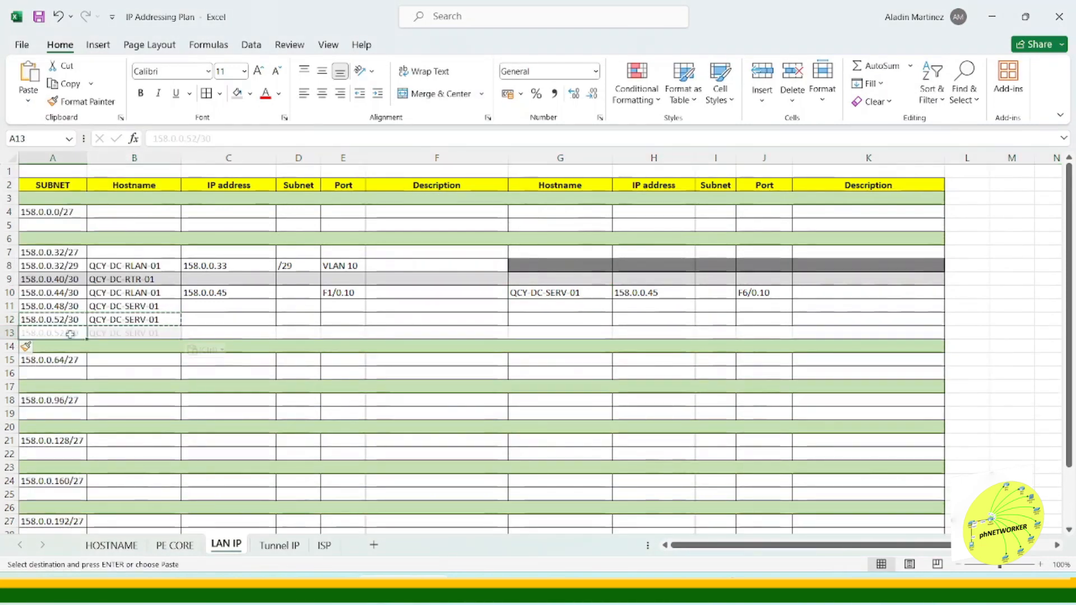
{"action": "key", "text": "ctrl+v"}
{"action": "double_click", "coordinate": [64, 333]}
{"action": "key", "text": "BackSpace"}
{"action": "type", "text": "6"}
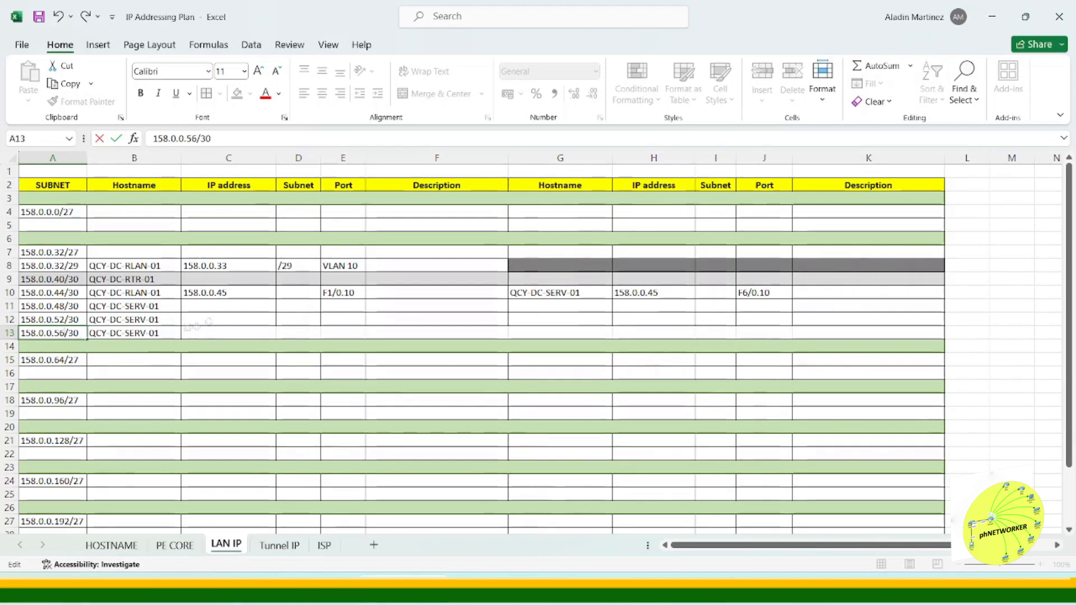
Step: Copy QCY-DC-NMS-01 from the inventory into the far-end hostname of the 158.0.0.48/30 row
{"action": "left_click", "coordinate": [112, 545]}
{"action": "double_click", "coordinate": [110, 304]}
{"action": "left_click_drag", "start_coordinate": [223, 138], "coordinate": [152, 138]}
{"action": "key", "text": "ctrl+c"}
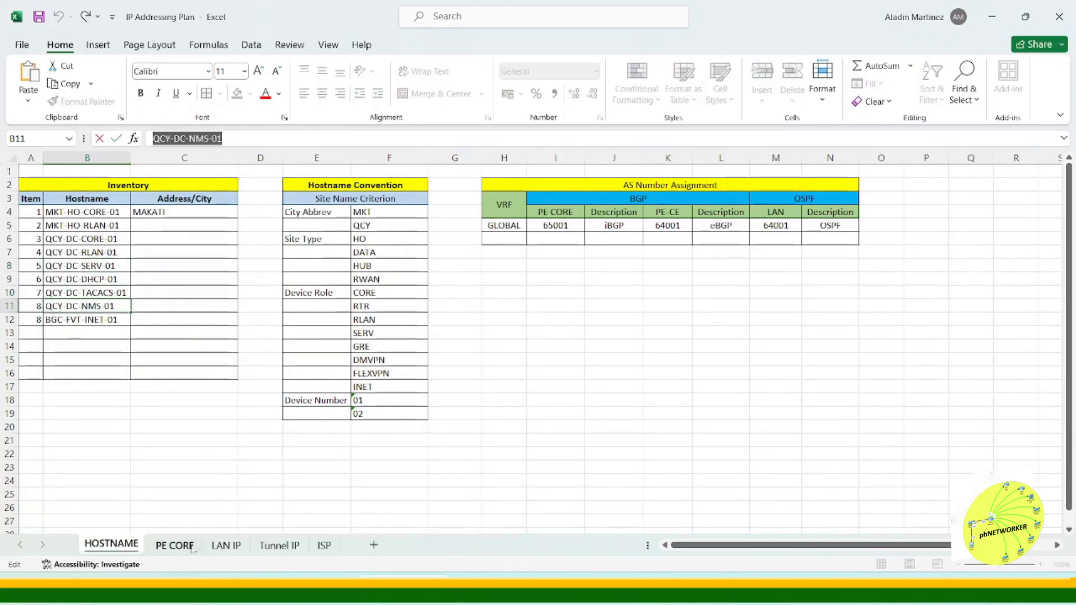
{"action": "left_click", "coordinate": [226, 545]}
{"action": "double_click", "coordinate": [560, 306]}
{"action": "key", "text": "ctrl+v"}
Step: Copy QCY-DC-TACACS-01 from the inventory into the far-end hostname of the 158.0.0.52/30 row
{"action": "left_click", "coordinate": [112, 545]}
{"action": "left_click", "coordinate": [110, 293]}
{"action": "left_click_drag", "start_coordinate": [236, 138], "coordinate": [152, 138]}
{"action": "key", "text": "ctrl+c"}
{"action": "left_click", "coordinate": [226, 546]}
{"action": "double_click", "coordinate": [579, 321]}
{"action": "key", "text": "ctrl+v"}
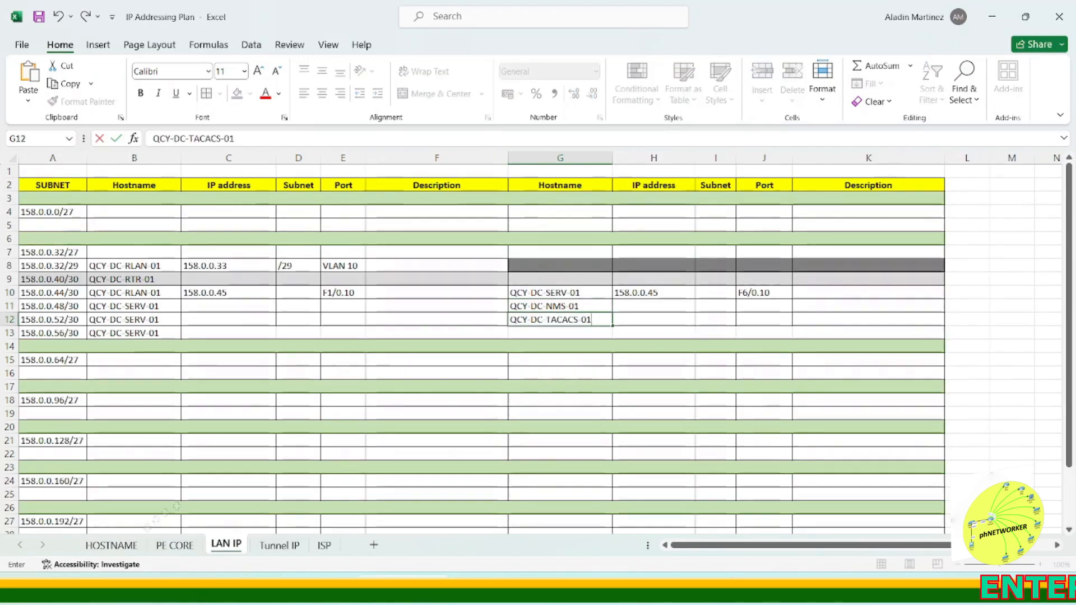
Step: Enter far-end hostname QCY-DC-DHCP-01 in the 158.0.0.56/30 row
{"action": "left_click", "coordinate": [112, 545]}
{"action": "left_click", "coordinate": [111, 279]}
{"action": "left_click_drag", "start_coordinate": [226, 138], "coordinate": [147, 144]}
{"action": "double_click", "coordinate": [577, 335]}
{"action": "type", "text": "QCY-DC-DHCP-01"}
{"action": "key", "text": "Return"}
Step: Apply cell borders to the newly added rows
{"action": "left_click_drag", "start_coordinate": [229, 333], "coordinate": [858, 321]}
{"action": "left_click", "coordinate": [206, 94]}
{"action": "left_click", "coordinate": [436, 320]}
Step: Fill the near-end IP addresses 158.0.0.49, 158.0.0.53 and 158.0.0.57 for the three new /30 rows
{"action": "left_click", "coordinate": [221, 292]}
{"action": "key", "text": "ctrl+c"}
{"action": "left_click_drag", "start_coordinate": [222, 306], "coordinate": [224, 333]}
{"action": "key", "text": "ctrl+v"}
{"action": "key", "text": "F2"}
{"action": "key", "text": "BackSpace"}
{"action": "type", "text": "9"}
{"action": "key", "text": "Return"}
{"action": "key", "text": "F2"}
{"action": "key", "text": "BackSpace"}
{"action": "key", "text": "BackSpace"}
{"action": "type", "text": "53"}
{"action": "key", "text": "Return"}
{"action": "key", "text": "F2"}
{"action": "key", "text": "BackSpace"}
{"action": "key", "text": "BackSpace"}
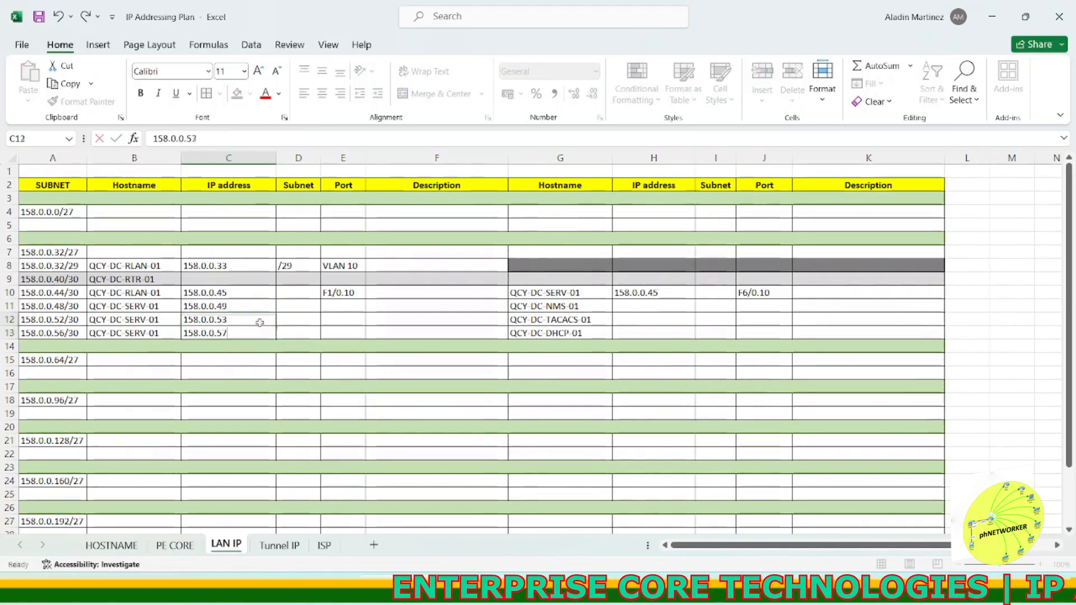
{"action": "type", "text": "57"}
{"action": "key", "text": "Return"}
Step: Fill the far-end IP addresses 158.0.0.46, 158.0.0.50, 158.0.0.54 and 158.0.0.58 for the /30 rows
{"action": "left_click", "coordinate": [667, 292]}
{"action": "key", "text": "ctrl+c"}
{"action": "left_click_drag", "start_coordinate": [661, 305], "coordinate": [663, 331]}
{"action": "key", "text": "Return"}
{"action": "left_click_drag", "start_coordinate": [245, 294], "coordinate": [261, 334]}
{"action": "key", "text": "ctrl+c"}
{"action": "left_click", "coordinate": [631, 293]}
{"action": "key", "text": "Return"}
{"action": "key", "text": "F2"}
{"action": "key", "text": "BackSpace"}
{"action": "type", "text": "6"}
{"action": "key", "text": "Return"}
{"action": "key", "text": "F2"}
{"action": "key", "text": "BackSpace"}
{"action": "type", "text": "0"}
{"action": "key", "text": "Return"}
{"action": "key", "text": "F2"}
{"action": "key", "text": "BackSpace"}
{"action": "type", "text": "4"}
{"action": "key", "text": "Return"}
{"action": "key", "text": "F2"}
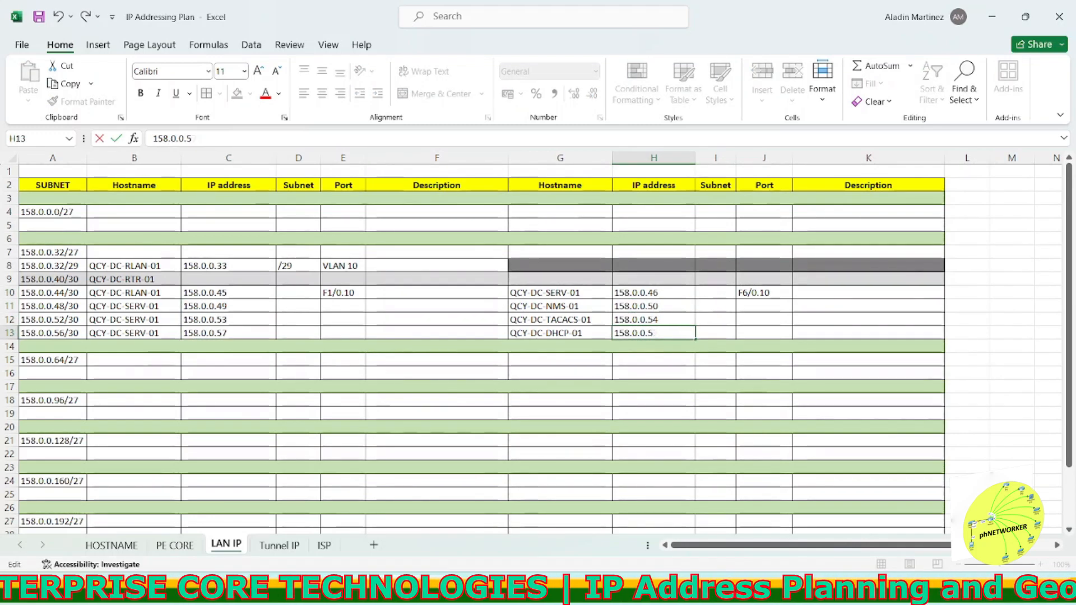
{"action": "type", "text": "8"}
{"action": "key", "text": "Return"}
Step: Center-align the data in rows 8 to 13, keeping both hostname columns left-aligned
{"action": "left_click_drag", "start_coordinate": [247, 292], "coordinate": [247, 333]}
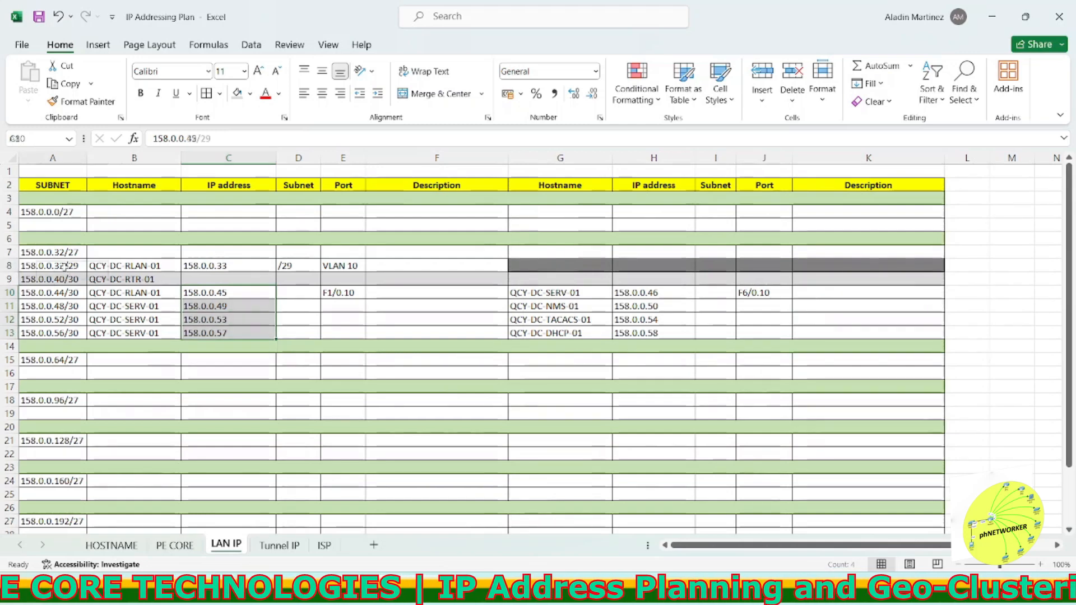
{"action": "left_click_drag", "start_coordinate": [65, 267], "coordinate": [835, 333]}
{"action": "left_click", "coordinate": [321, 94]}
{"action": "left_click", "coordinate": [322, 71]}
{"action": "left_click", "coordinate": [418, 321]}
{"action": "left_click_drag", "start_coordinate": [563, 293], "coordinate": [562, 333]}
{"action": "left_click", "coordinate": [303, 94]}
{"action": "left_click_drag", "start_coordinate": [134, 266], "coordinate": [134, 333]}
{"action": "left_click", "coordinate": [304, 93]}
{"action": "left_click", "coordinate": [454, 301]}
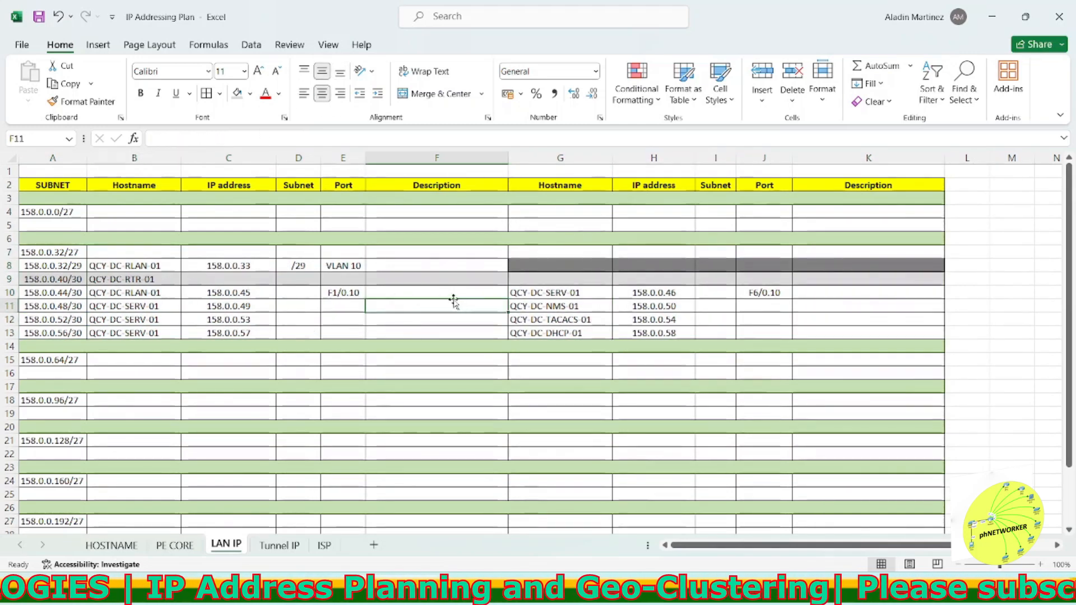
Step: Enter subnet /30 for the four /30 rows, removing the stray pasted copy in the description column
{"action": "left_click", "coordinate": [300, 293]}
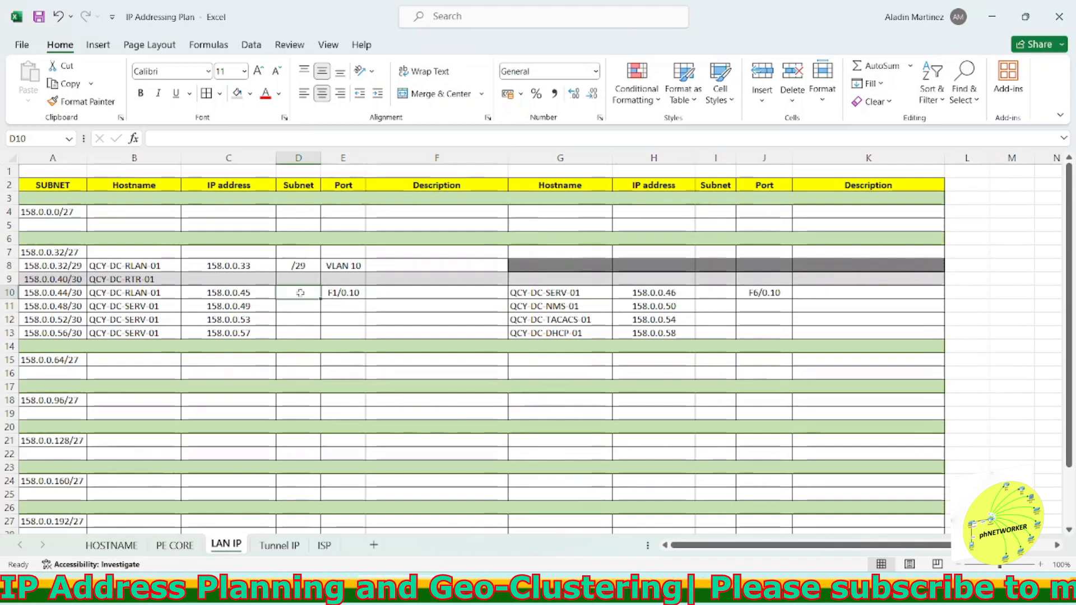
{"action": "type", "text": "/0"}
{"action": "key", "text": "BackSpace"}
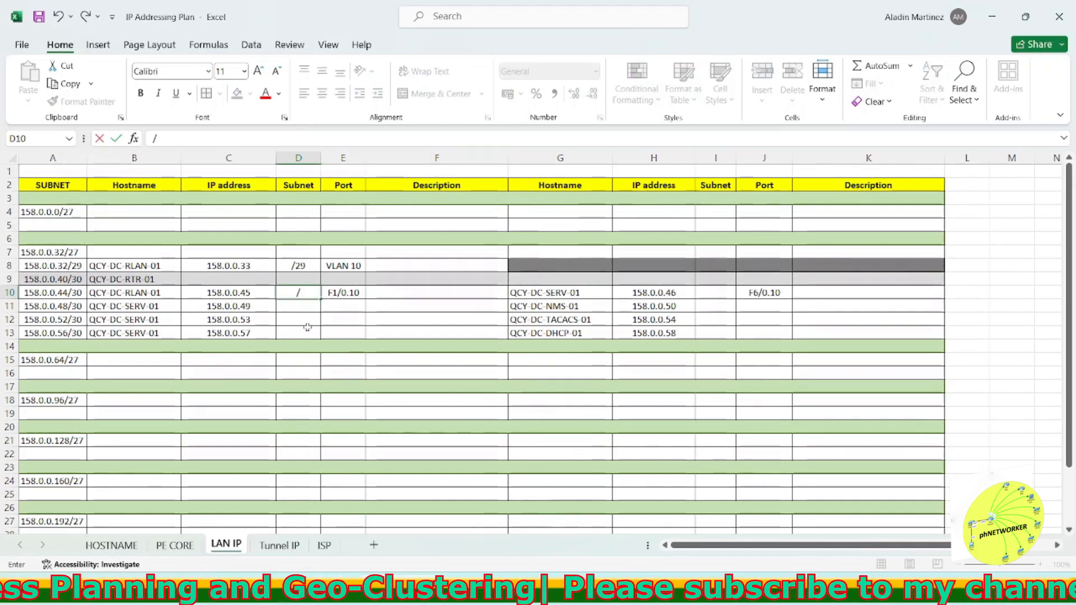
{"action": "key", "text": "ctrl+Return"}
{"action": "key", "text": "ctrl+c"}
{"action": "left_click_drag", "start_coordinate": [282, 308], "coordinate": [310, 330]}
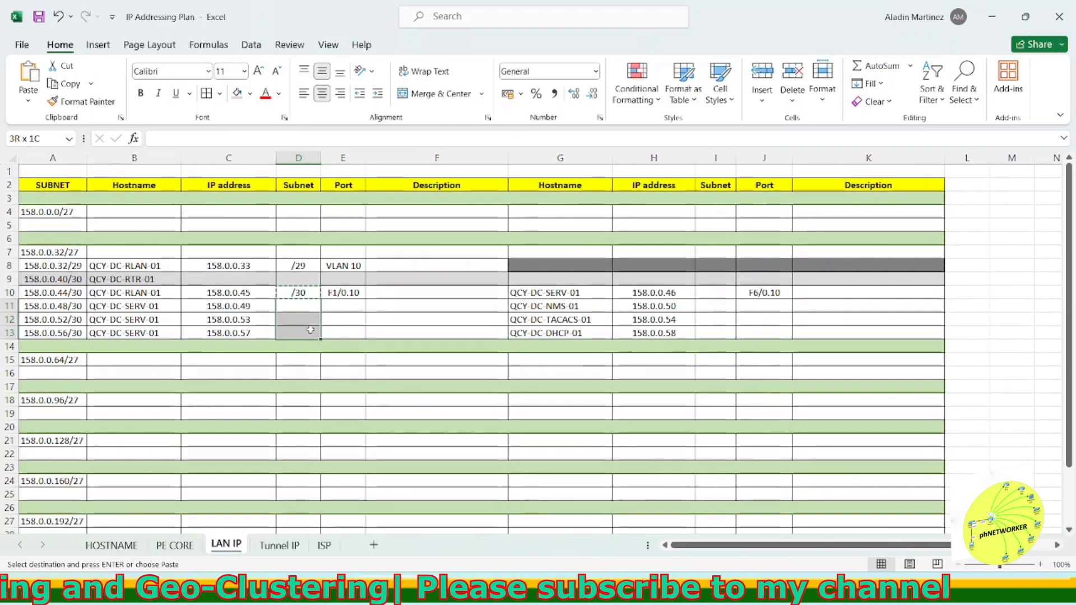
{"action": "left_click", "coordinate": [378, 300], "text": "ctrl"}
{"action": "key", "text": "ctrl+v"}
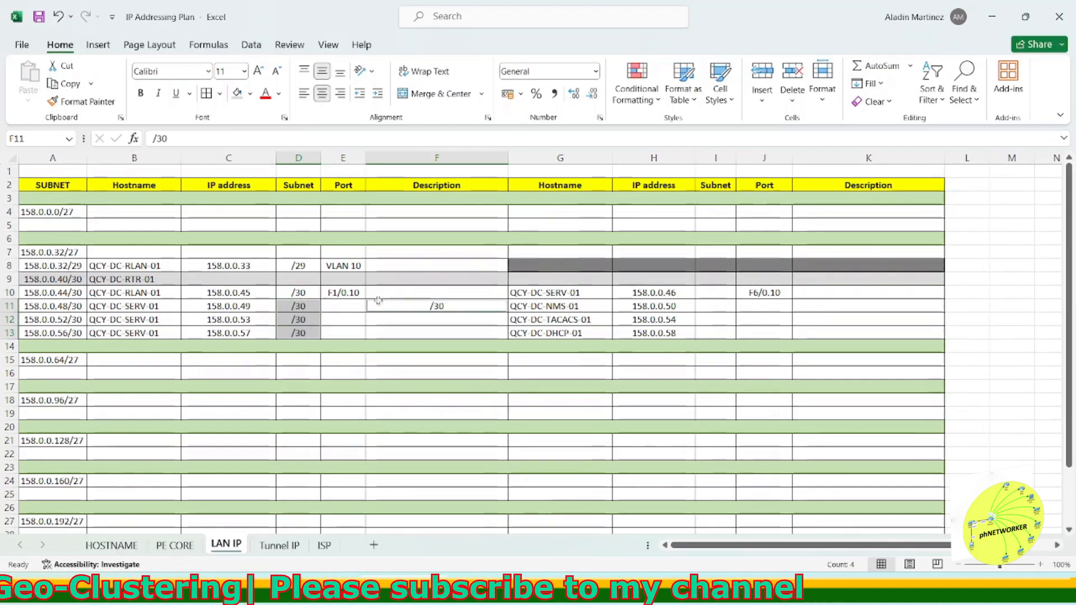
{"action": "left_click", "coordinate": [378, 300]}
{"action": "key", "text": "Delete"}
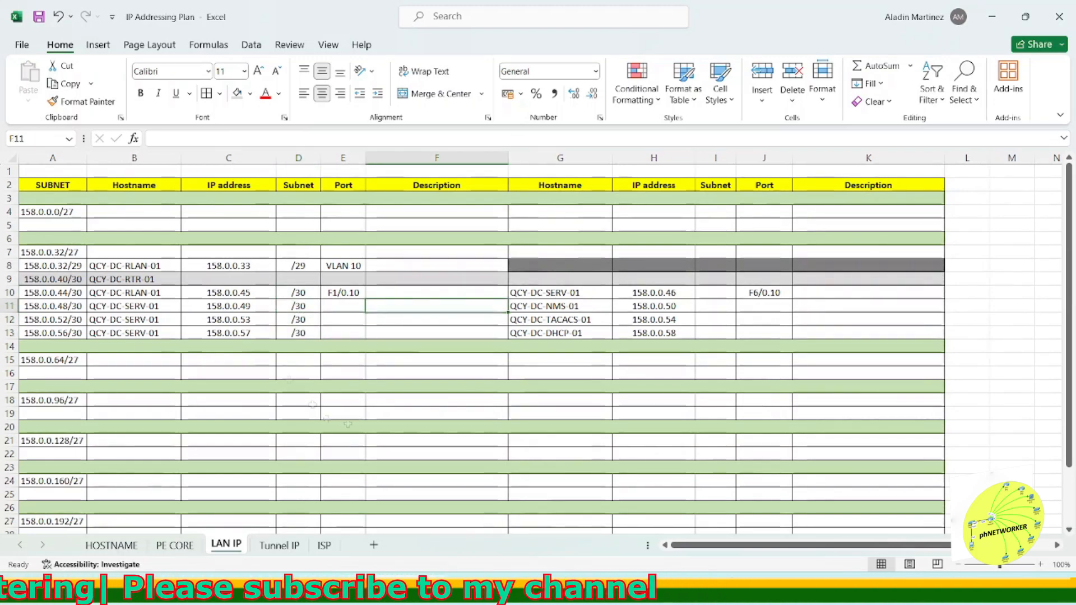
Step: Enter near-end ports G4/0, G3/0 and G2/0 for the NMS, TACACS and DHCP rows
{"action": "left_click", "coordinate": [354, 306]}
{"action": "type", "text": "G4/0.10"}
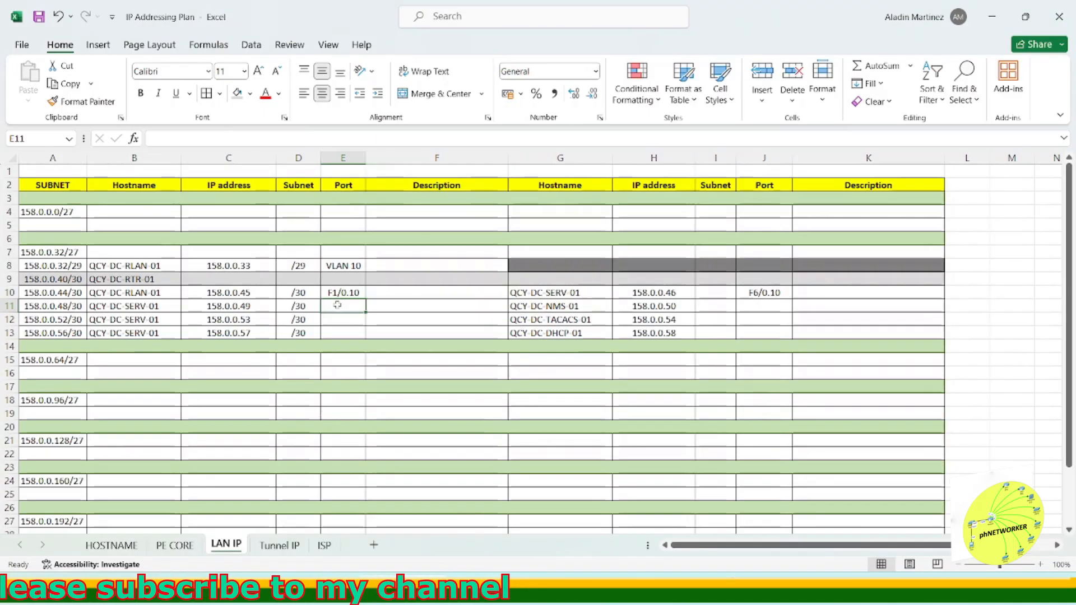
{"action": "key", "text": "Return"}
{"action": "left_click", "coordinate": [354, 306]}
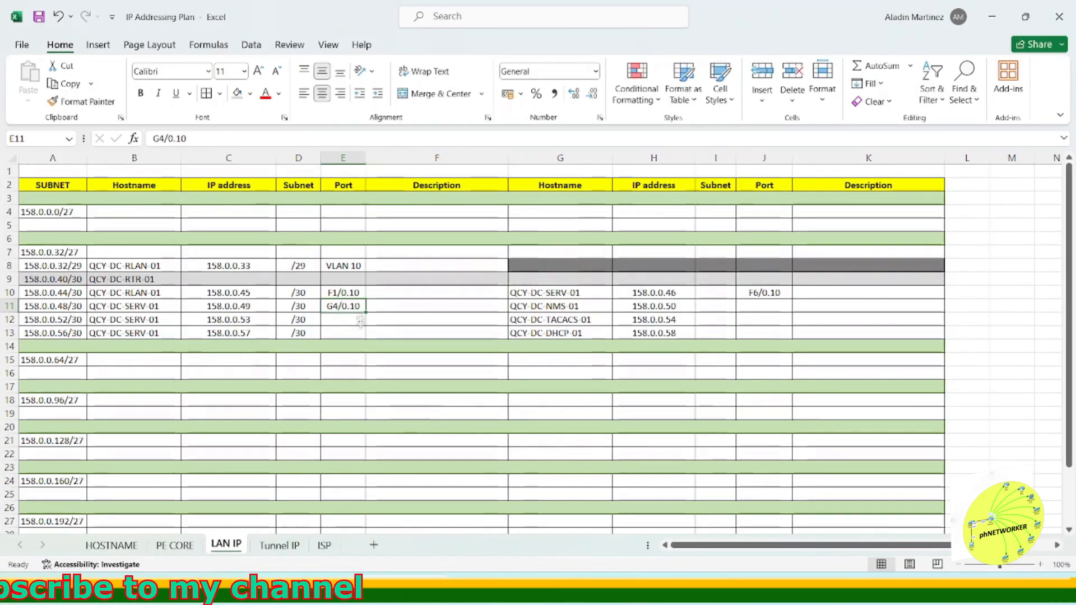
{"action": "key", "text": "ctrl+c"}
{"action": "left_click_drag", "start_coordinate": [360, 319], "coordinate": [359, 333]}
{"action": "key", "text": "ctrl+v"}
{"action": "double_click", "coordinate": [339, 319]}
{"action": "key", "text": "BackSpace"}
{"action": "type", "text": "3"}
{"action": "key", "text": "Return"}
{"action": "type", "text": "G2/0."}
{"action": "double_click", "coordinate": [361, 319]}
{"action": "key", "text": "BackSpace"}
{"action": "key", "text": "BackSpace"}
{"action": "double_click", "coordinate": [361, 307]}
{"action": "key", "text": "BackSpace"}
{"action": "key", "text": "BackSpace"}
{"action": "key", "text": "BackSpace"}
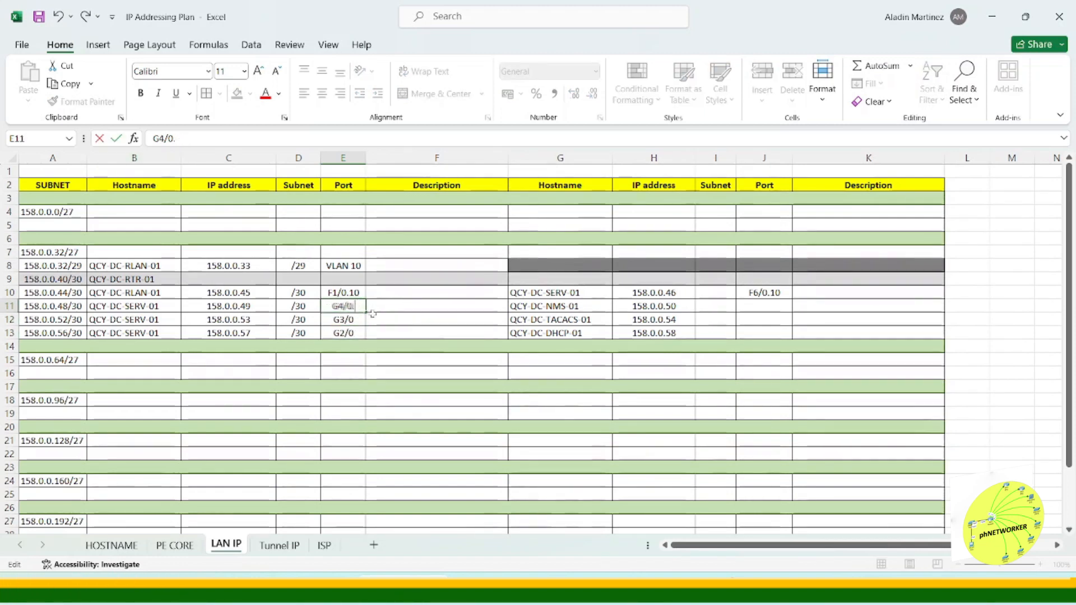
{"action": "left_click", "coordinate": [403, 346]}
Step: Enter far-end ports ETH2 for the NMS row and ETH0 for the TACACS and DHCP rows, checking the GNS3 topology
{"action": "left_click", "coordinate": [765, 307]}
{"action": "type", "text": "ETH0"}
{"action": "left_click", "coordinate": [814, 281]}
{"action": "left_click", "coordinate": [769, 307]}
{"action": "key", "text": "ctrl+c"}
{"action": "left_click_drag", "start_coordinate": [770, 320], "coordinate": [772, 333]}
{"action": "key", "text": "ctrl+v"}
{"action": "key", "text": "Escape"}
{"action": "left_click", "coordinate": [836, 318]}
{"action": "key", "text": "alt+Tab"}
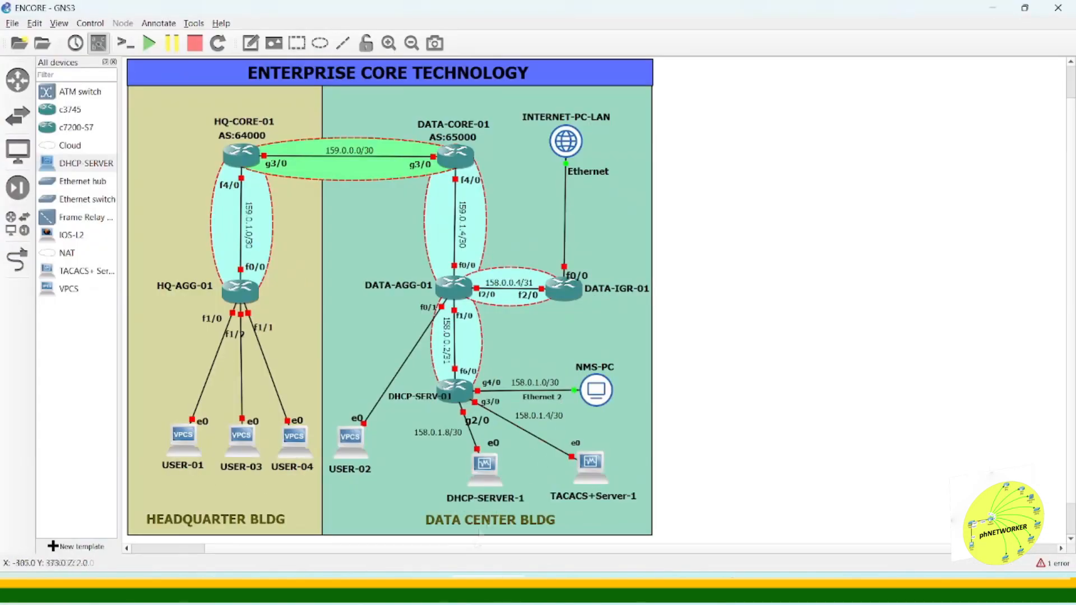
{"action": "key", "text": "alt+Tab"}
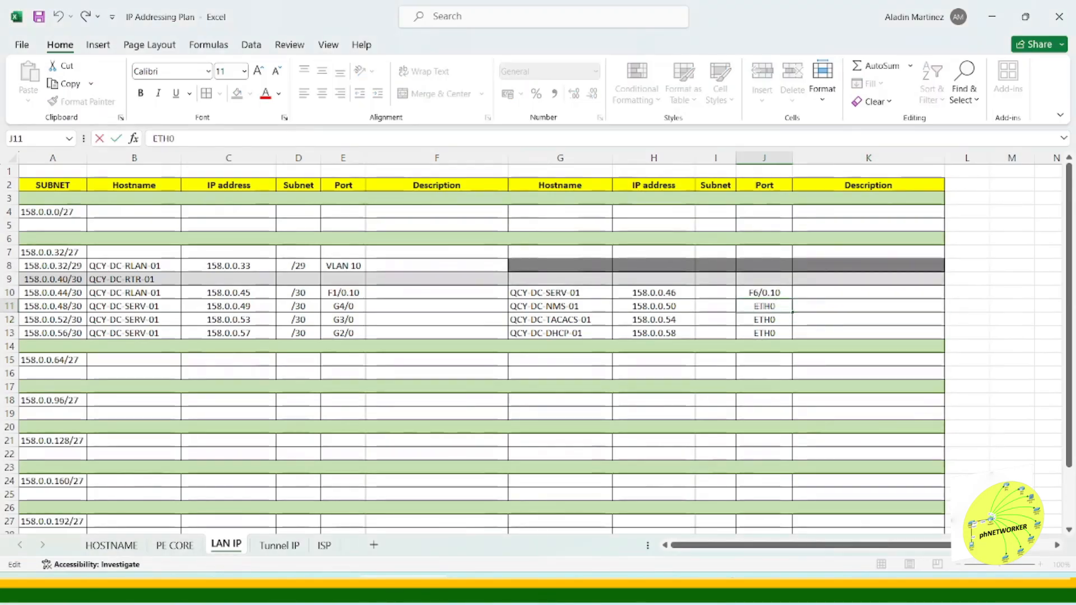
{"action": "left_click", "coordinate": [435, 330]}
Step: Build the near-end description in row 10 with CONCAT of the hostname, the spacer cell L10 and the port
{"action": "left_click", "coordinate": [440, 294]}
{"action": "type", "text": "=conca"}
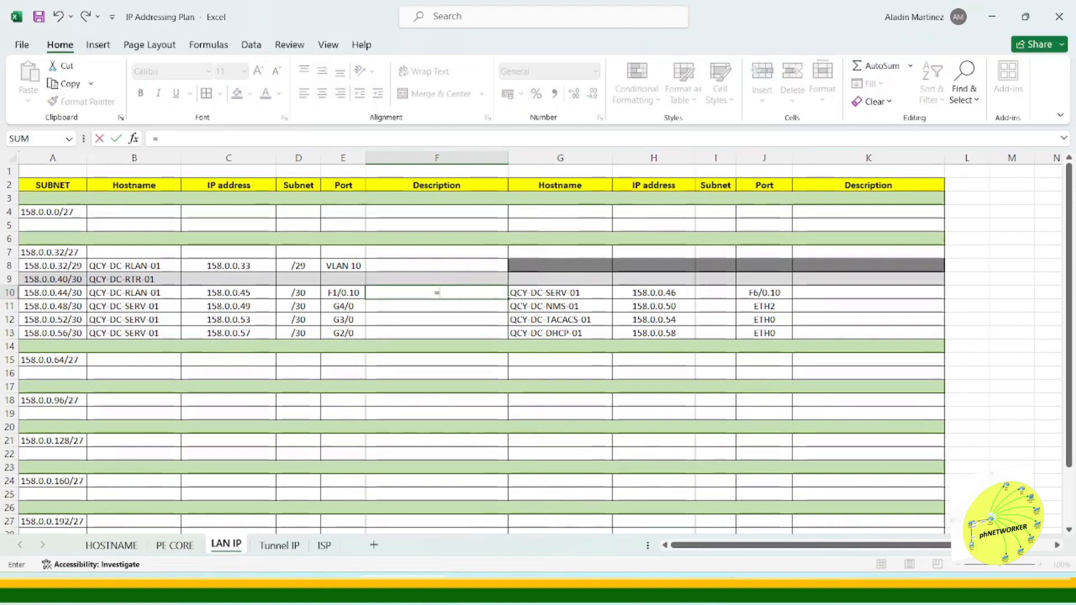
{"action": "key", "text": "Tab"}
{"action": "left_click", "coordinate": [134, 292]}
{"action": "type", "text": ","}
{"action": "left_click", "coordinate": [967, 292]}
{"action": "type", "text": ","}
{"action": "left_click", "coordinate": [343, 292]}
{"action": "key", "text": "Return"}
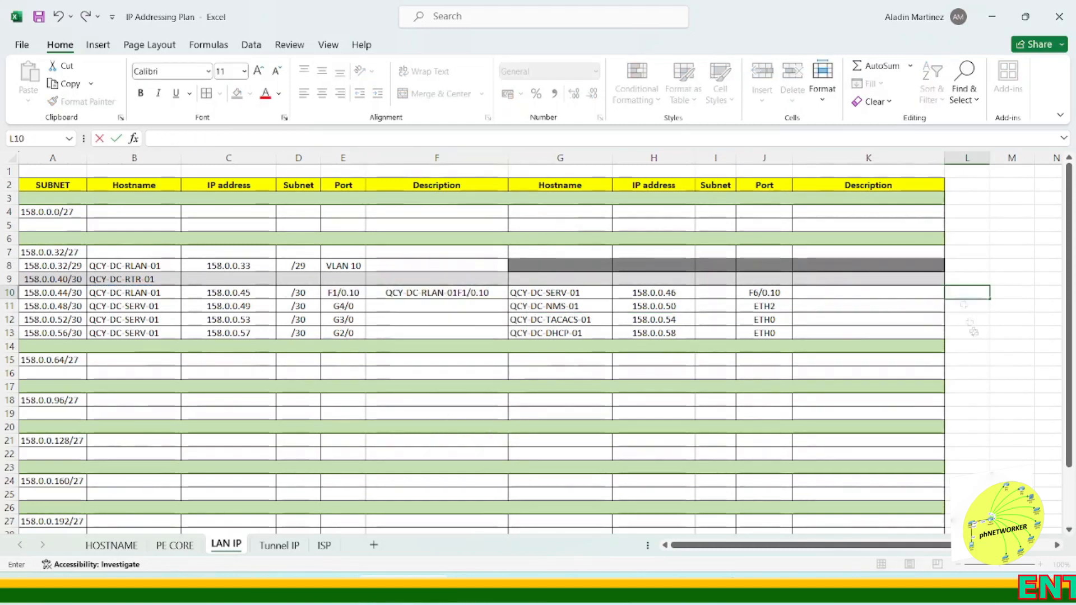
Step: Build the far-end description in row 10 with CONCAT of the far-end hostname, L10 and the far-end port
{"action": "left_click", "coordinate": [889, 291]}
{"action": "type", "text": "=conca"}
{"action": "key", "text": "Tab"}
{"action": "left_click", "coordinate": [559, 292]}
{"action": "type", "text": ","}
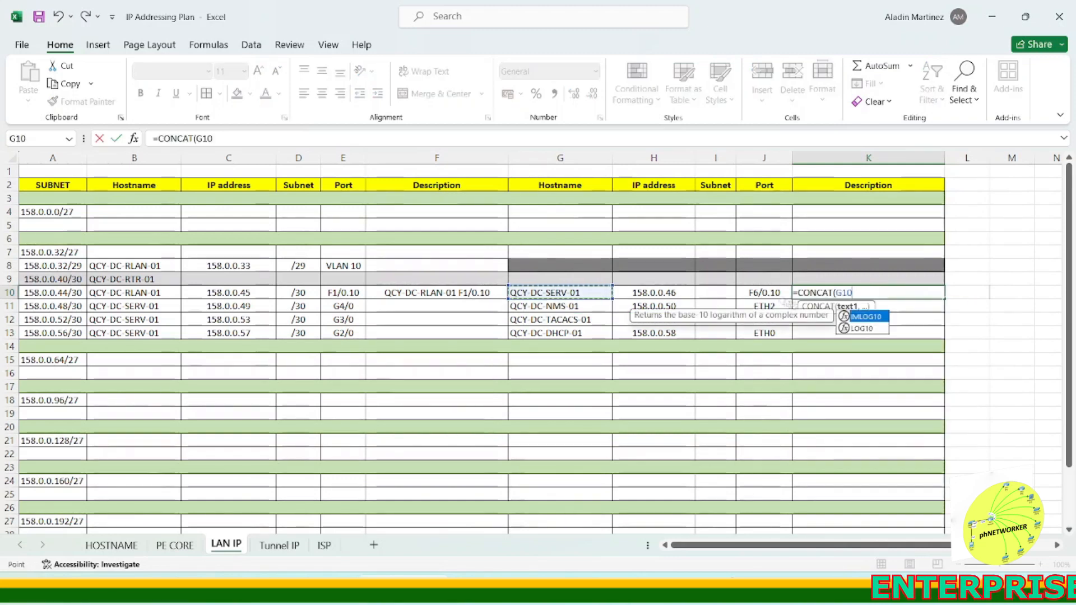
{"action": "left_click", "coordinate": [967, 292]}
{"action": "type", "text": ","}
{"action": "left_click", "coordinate": [764, 292]}
{"action": "type", "text": ","}
{"action": "key", "text": "BackSpace"}
{"action": "type", "text": ")"}
{"action": "key", "text": "Return"}
Step: Fill both description formulas down through row 13
{"action": "left_click", "coordinate": [486, 293]}
{"action": "double_click", "coordinate": [508, 299]}
{"action": "left_click", "coordinate": [885, 292]}
{"action": "double_click", "coordinate": [945, 298]}
{"action": "left_click", "coordinate": [1011, 332]}
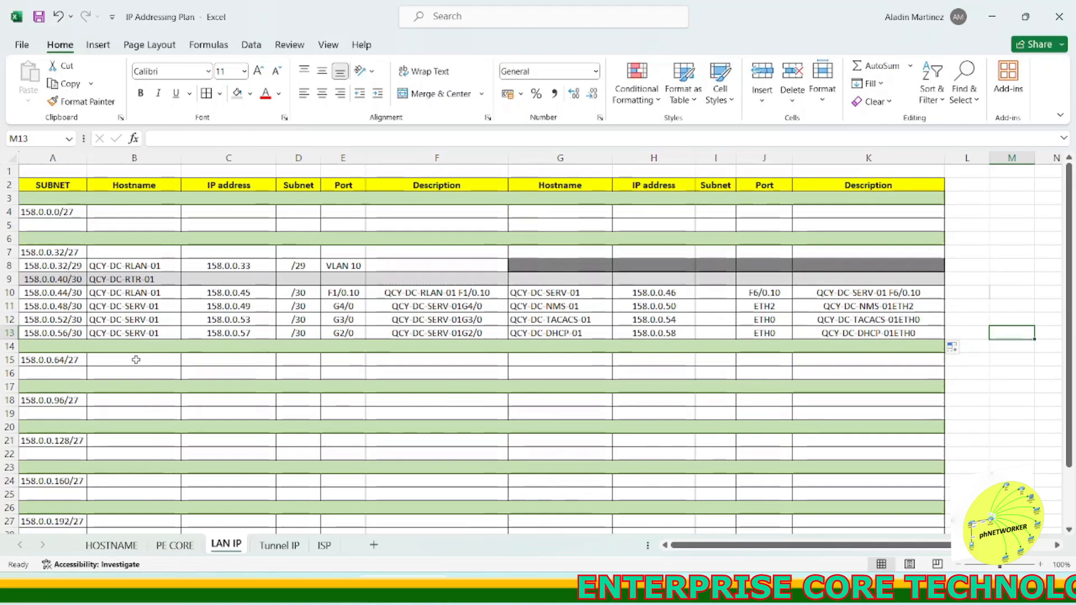
Step: Copy MKT-HO-RLAN-01 from the inventory into the hostname cell below the 158.0.0.0/27 header
{"action": "key", "text": "alt+Tab"}
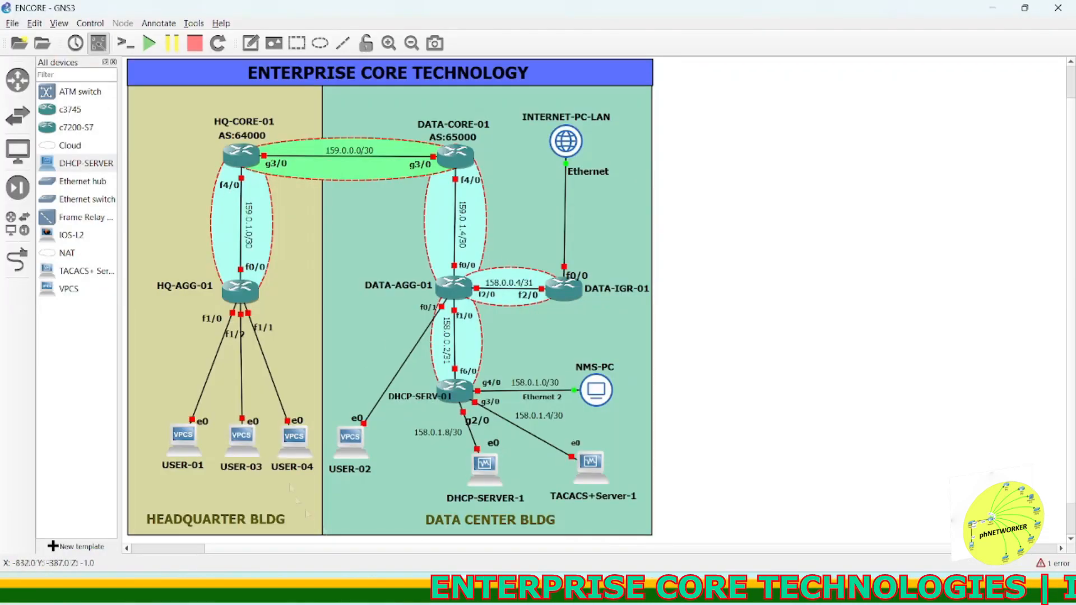
{"action": "key", "text": "alt+Tab"}
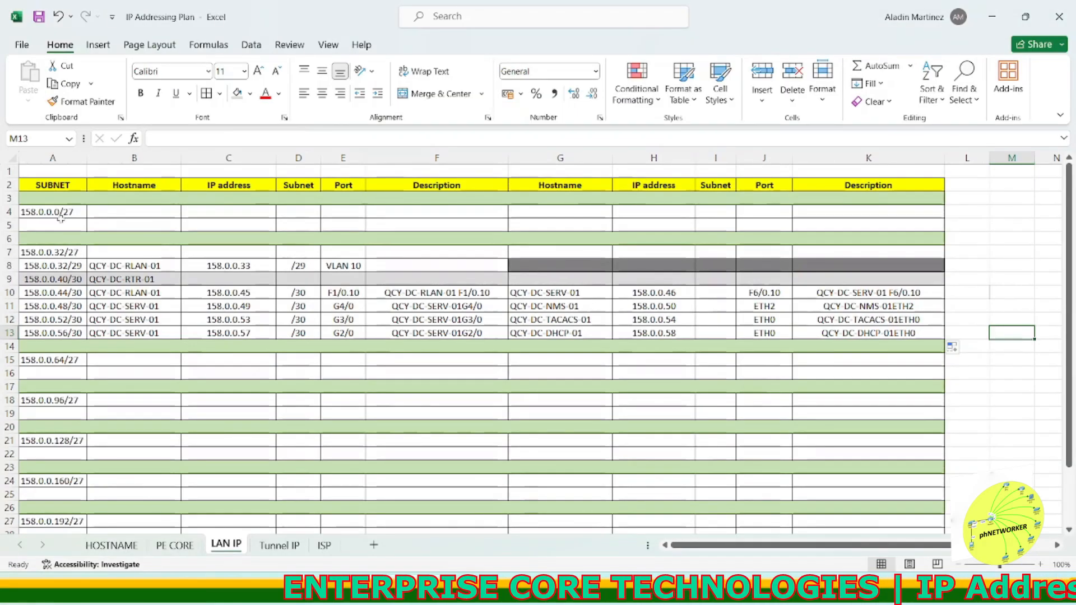
{"action": "left_click", "coordinate": [111, 545]}
{"action": "left_click", "coordinate": [101, 320]}
{"action": "left_click", "coordinate": [116, 221]}
{"action": "left_click_drag", "start_coordinate": [229, 139], "coordinate": [152, 139]}
{"action": "key", "text": "ctrl+c"}
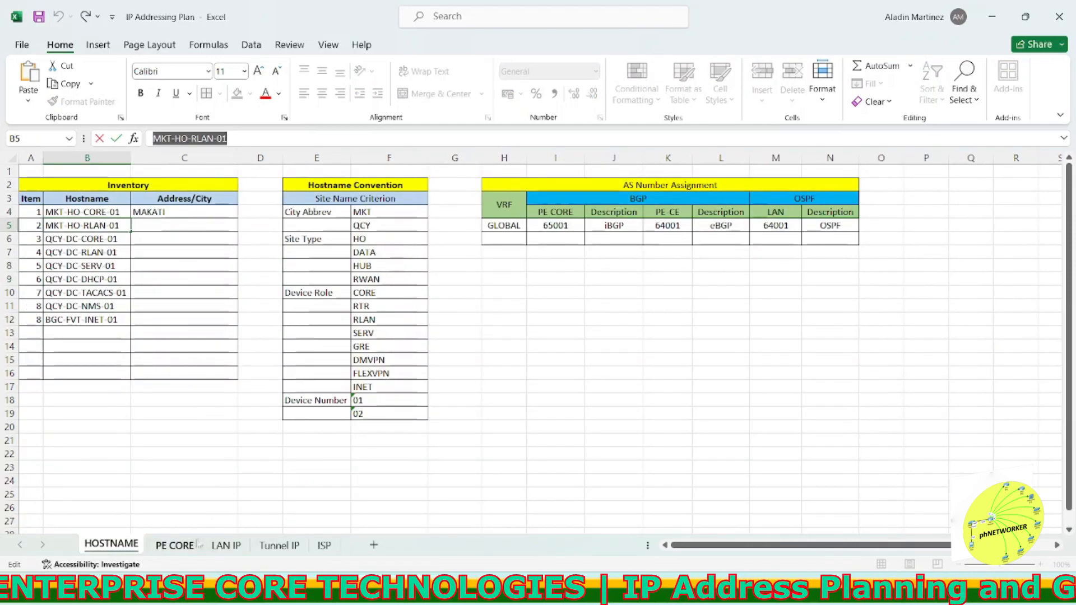
{"action": "left_click", "coordinate": [226, 545]}
{"action": "left_click", "coordinate": [139, 211]}
{"action": "key", "text": "ctrl+v"}
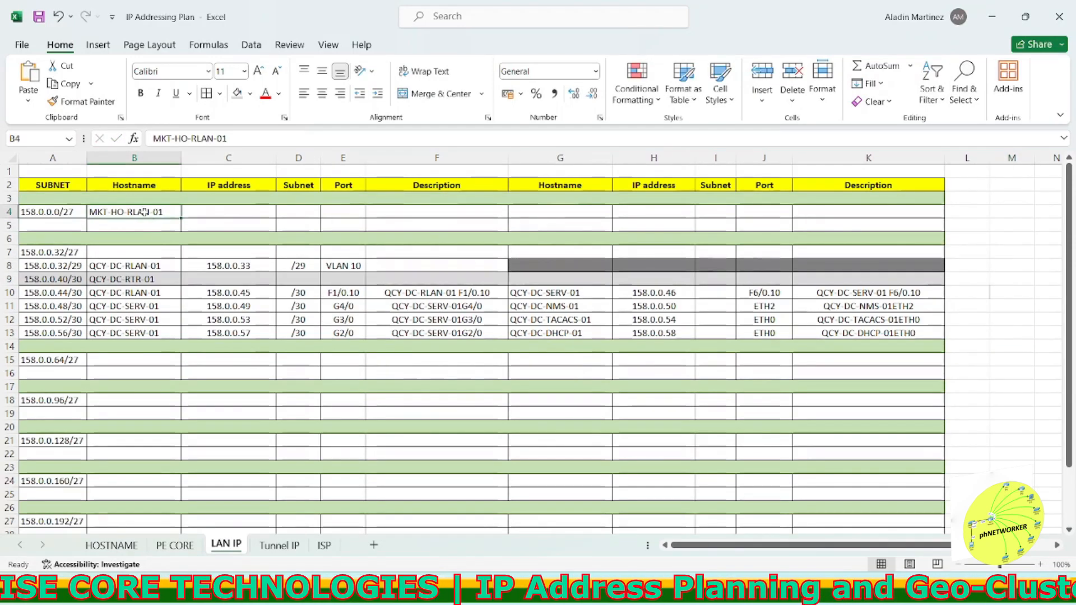
{"action": "left_click", "coordinate": [134, 227]}
{"action": "key", "text": "ctrl+v"}
{"action": "key", "text": "Escape"}
{"action": "double_click", "coordinate": [161, 213]}
{"action": "left_click_drag", "start_coordinate": [162, 212], "coordinate": [88, 213]}
{"action": "key", "text": "Delete"}
Step: Insert two rows under the 158.0.0.0/27 header and put hostname MKT-HO-RLAN-01 in the first one
{"action": "right_click", "coordinate": [11, 226]}
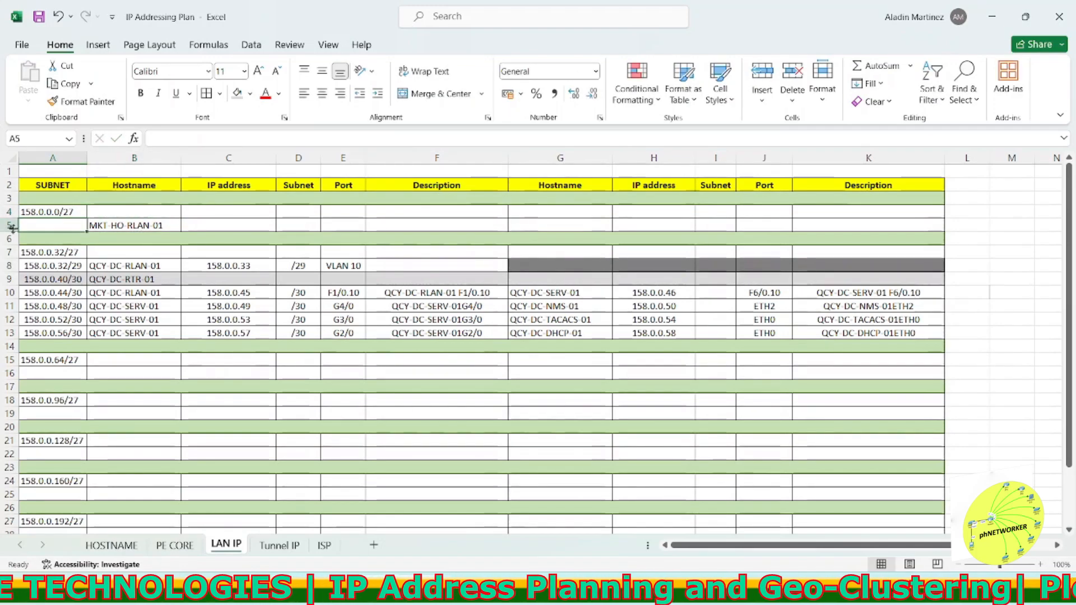
{"action": "key", "text": "i"}
{"action": "right_click", "coordinate": [11, 225]}
{"action": "key", "text": "i"}
{"action": "left_click", "coordinate": [135, 265]}
{"action": "key", "text": "ctrl+c"}
{"action": "left_click", "coordinate": [134, 222]}
{"action": "key", "text": "ctrl+v"}
Step: Enter subnet 158.0.0.0/29, IP address 158.0.0.1 and port VLAN 10 for the MKT-HO-RLAN-01 row
{"action": "left_click", "coordinate": [70, 227]}
{"action": "type", "text": "158.0.0."}
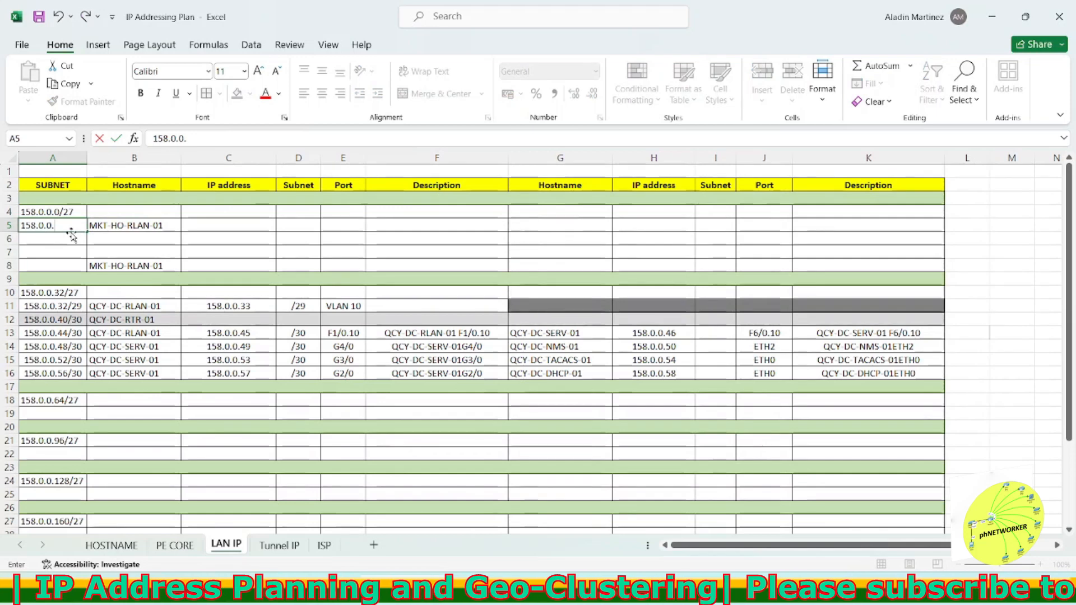
{"action": "type", "text": "0/29"}
{"action": "left_click", "coordinate": [201, 224]}
{"action": "type", "text": "158.0.0.1"}
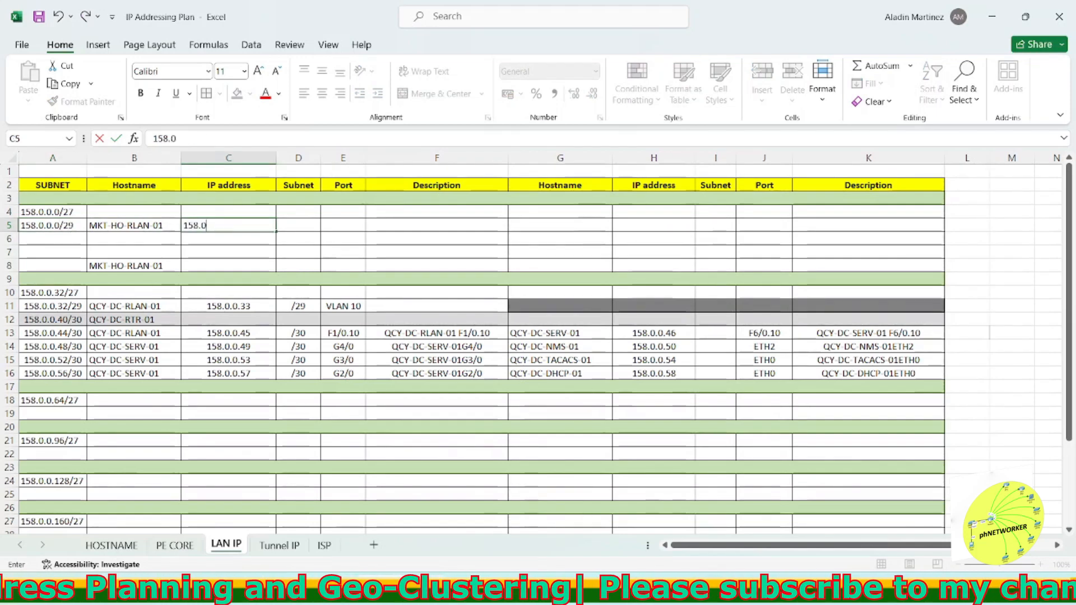
{"action": "left_click", "coordinate": [337, 224]}
{"action": "type", "text": "VLAN 10"}
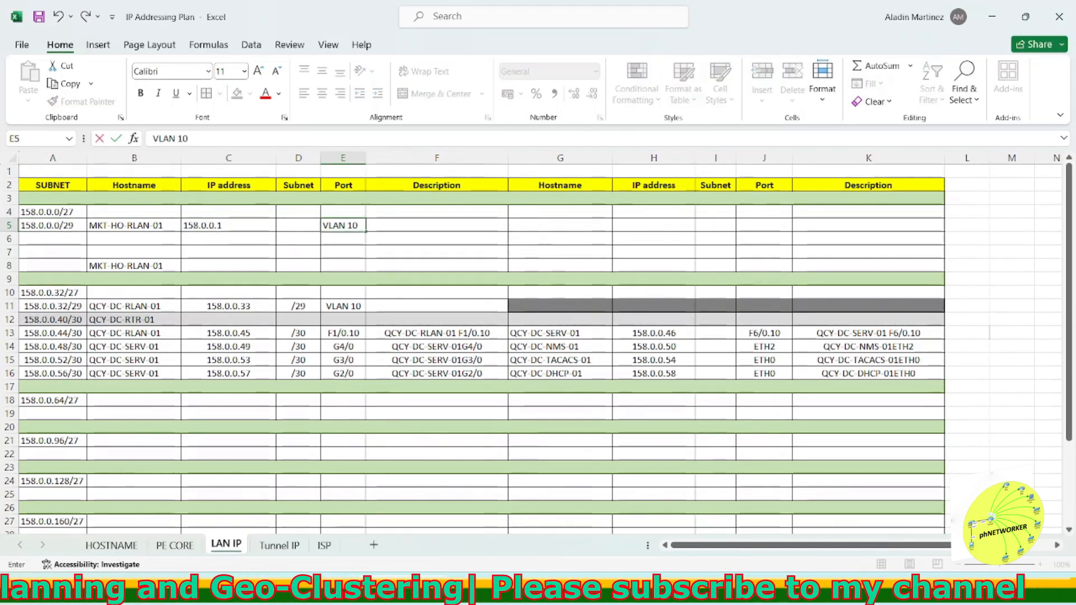
Step: Enter subnet 158.0.0.8/30 in the second row under the 158.0.0.0/27 header
{"action": "left_click", "coordinate": [81, 238]}
{"action": "type", "text": "158.0.0.8/30"}
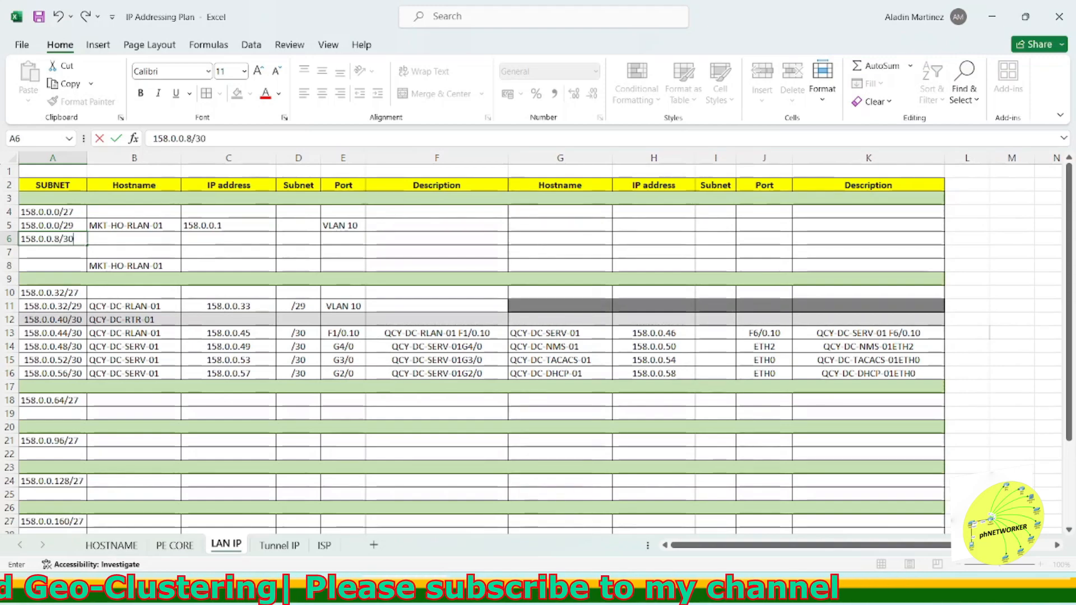
{"action": "key", "text": "Return"}
{"action": "type", "text": "158"}
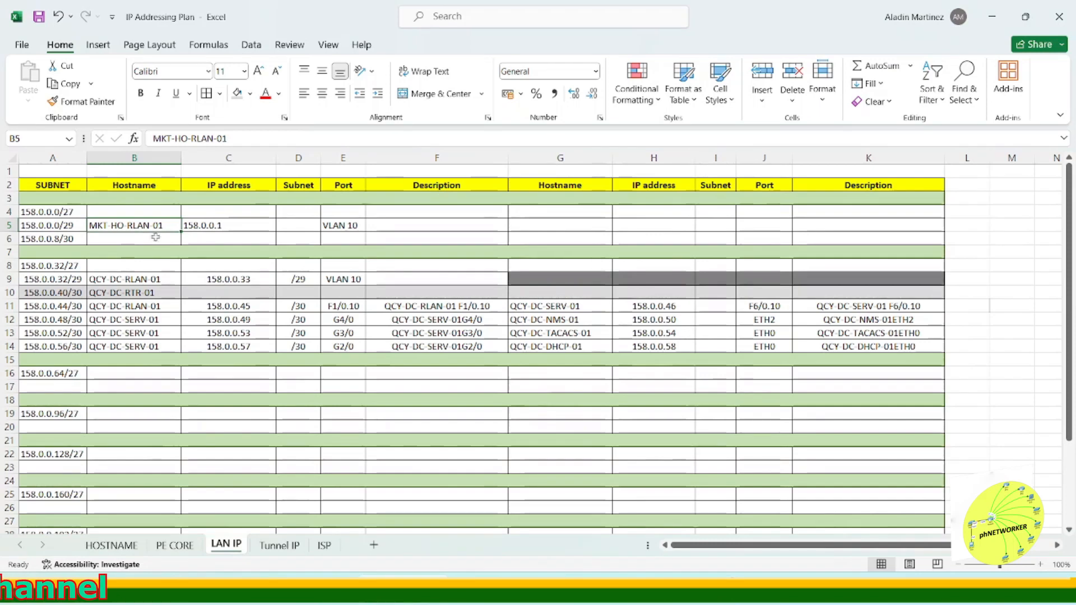
Step: Copy hostname MKT-HO-RLAN-01 into both hostname cells of the 158.0.0.8/30 row
{"action": "key", "text": "ctrl+c"}
{"action": "left_click", "coordinate": [155, 237]}
{"action": "key", "text": "ctrl+v"}
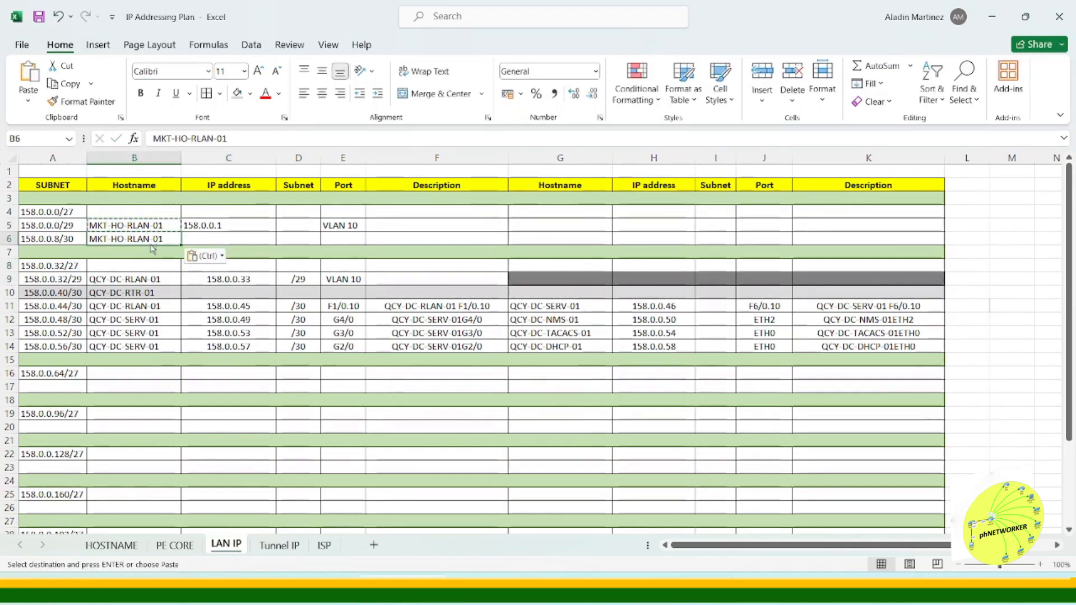
{"action": "left_click", "coordinate": [525, 237]}
{"action": "key", "text": "ctrl+v"}
{"action": "key", "text": "Escape"}
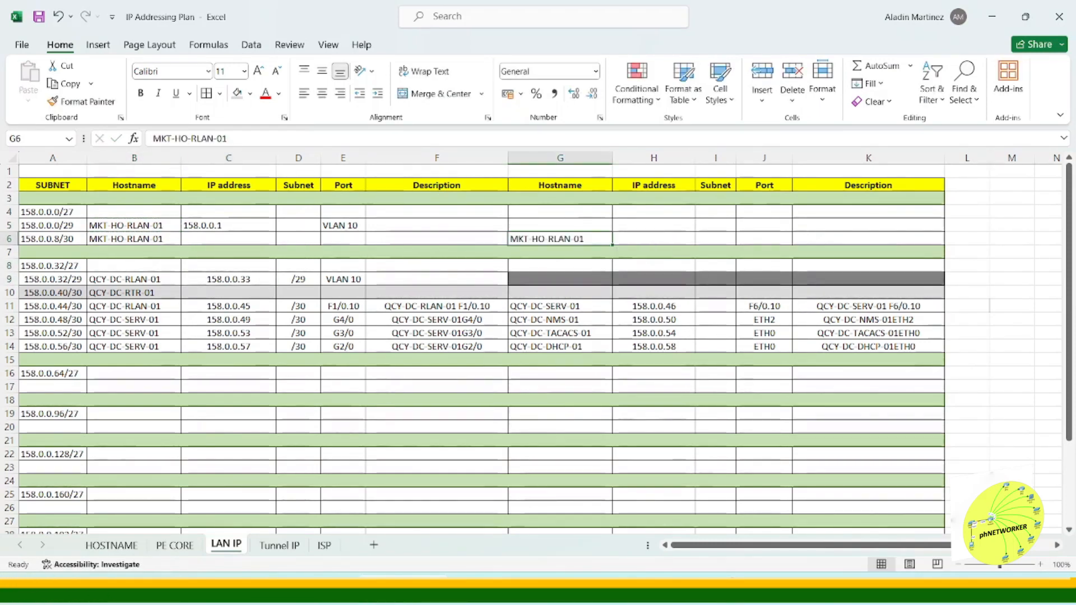
Step: Rename the second hostname to MKT-HO-RTR-01 and fill the row's IP addresses 158.0.0.9 and 158.0.0.10
{"action": "left_click", "coordinate": [214, 144]}
{"action": "type", "text": "TR"}
{"action": "left_click", "coordinate": [262, 237]}
{"action": "left_click", "coordinate": [267, 224]}
{"action": "key", "text": "ctrl+c"}
{"action": "left_click", "coordinate": [260, 240]}
{"action": "key", "text": "ctrl+v"}
{"action": "key", "text": "ctrl+c"}
{"action": "left_click", "coordinate": [671, 237]}
{"action": "key", "text": "ctrl+v"}
{"action": "key", "text": "Escape"}
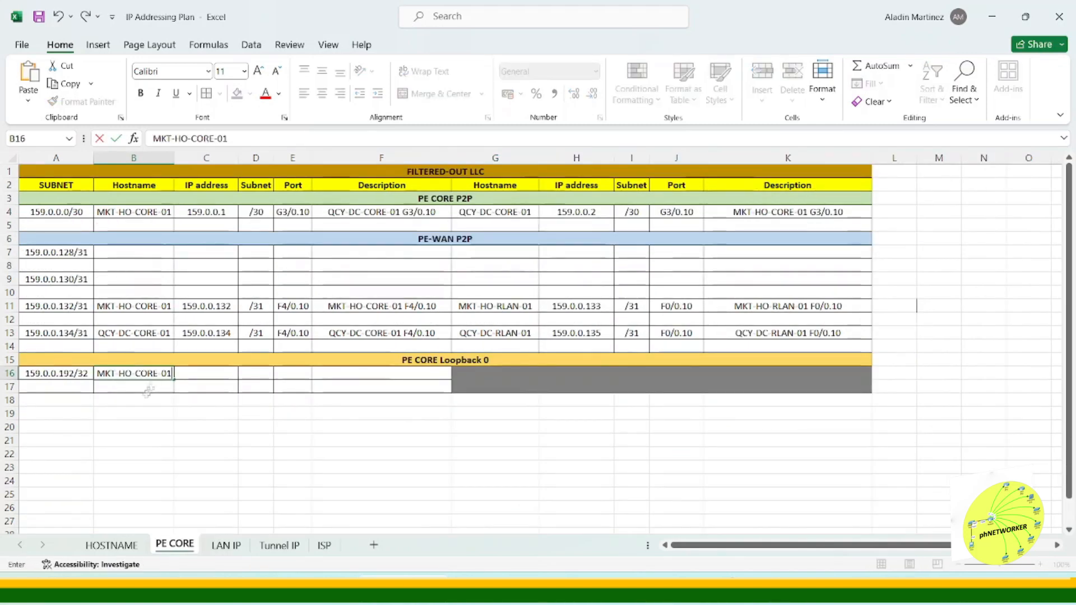
Step: On the PE CORE sheet, copy subnet and hostname entries into the two Loopback 0 rows
{"action": "left_click", "coordinate": [86, 380]}
{"action": "left_click", "coordinate": [83, 388]}
{"action": "key", "text": "ctrl+v"}
{"action": "key", "text": "Escape"}
{"action": "left_click", "coordinate": [495, 213]}
{"action": "left_click_drag", "start_coordinate": [226, 138], "coordinate": [152, 138]}
{"action": "key", "text": "ctrl+c"}
{"action": "double_click", "coordinate": [137, 387]}
{"action": "key", "text": "ctrl+v"}
{"action": "left_click", "coordinate": [206, 427]}
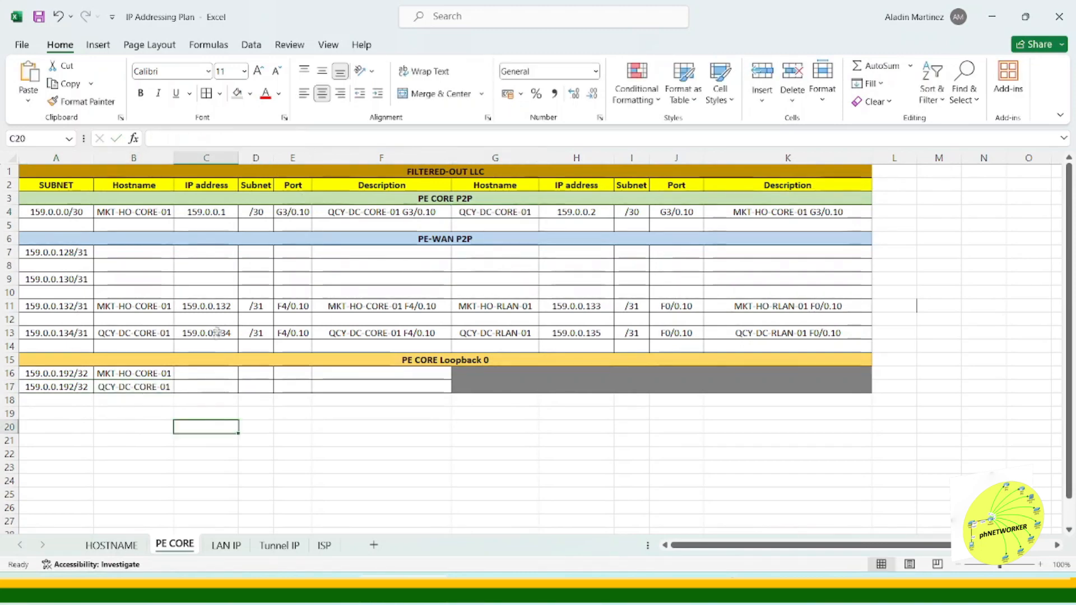
Step: Copy the loopback subnets into the IP address cells and trim both to 159.0.0.192
{"action": "left_click_drag", "start_coordinate": [80, 374], "coordinate": [82, 387]}
{"action": "key", "text": "ctrl+c"}
{"action": "left_click", "coordinate": [217, 374]}
{"action": "key", "text": "ctrl+v"}
{"action": "double_click", "coordinate": [206, 374]}
{"action": "key", "text": "BackSpace"}
{"action": "key", "text": "BackSpace"}
{"action": "key", "text": "BackSpace"}
{"action": "left_click", "coordinate": [223, 411]}
{"action": "double_click", "coordinate": [221, 387]}
{"action": "key", "text": "BackSpace"}
{"action": "key", "text": "BackSpace"}
{"action": "key", "text": "BackSpace"}
Step: Set the port of both loopback rows to Lo0
{"action": "left_click_drag", "start_coordinate": [289, 506], "coordinate": [290, 496]}
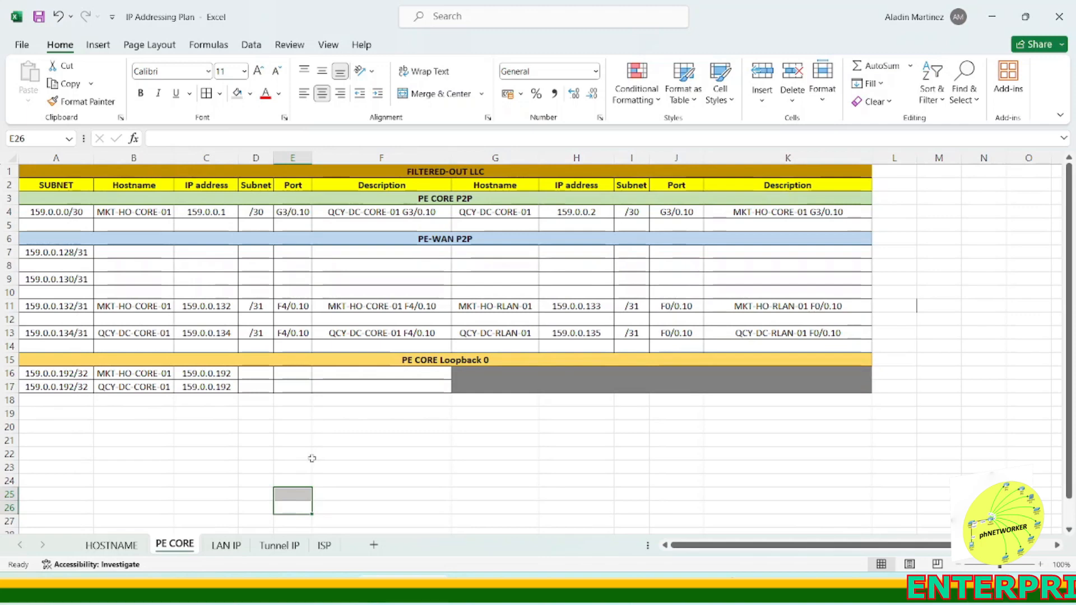
{"action": "left_click", "coordinate": [290, 374]}
{"action": "type", "text": "Lo0"}
{"action": "key", "text": "Return"}
{"action": "type", "text": "Lo0"}
{"action": "key", "text": "Return"}
Step: On the LAN IP sheet, insert two extra rows below the QCY-DC-SERV-01 rows
{"action": "left_click", "coordinate": [226, 545]}
{"action": "right_click", "coordinate": [10, 360]}
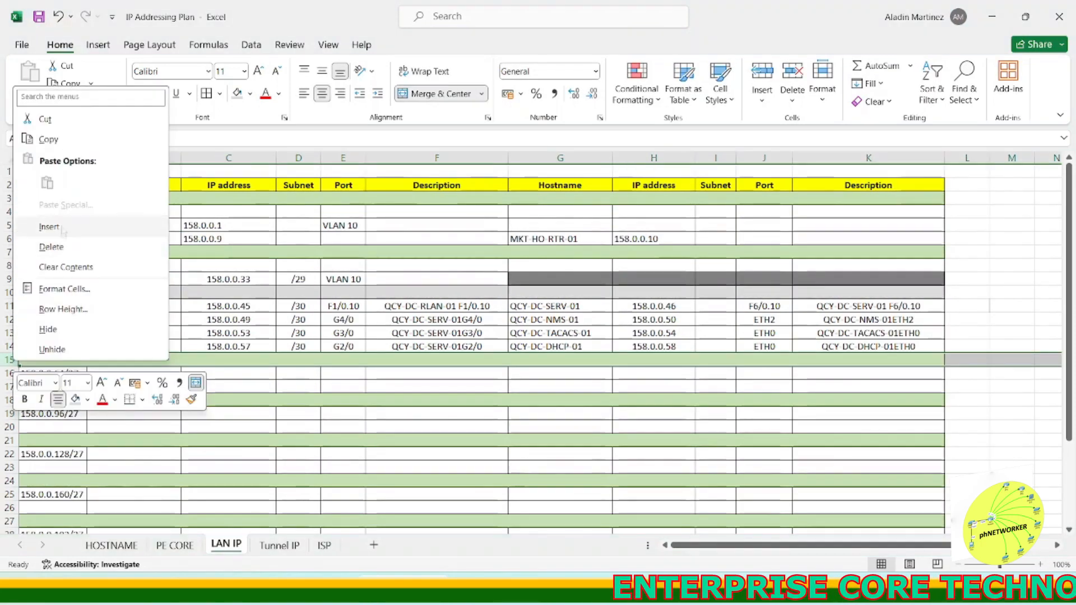
{"action": "left_click", "coordinate": [50, 229]}
{"action": "key", "text": "ctrl+y"}
{"action": "left_click", "coordinate": [112, 374]}
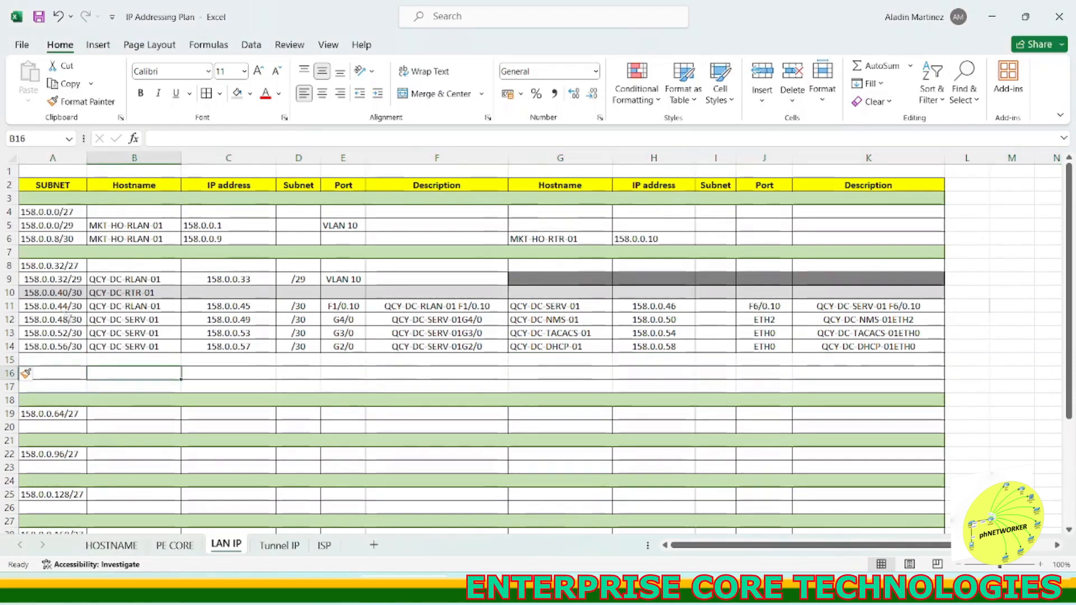
Step: Enter subnet 158.0.0.62/32 in the last new row and copy it into the two rows above
{"action": "left_click", "coordinate": [82, 265]}
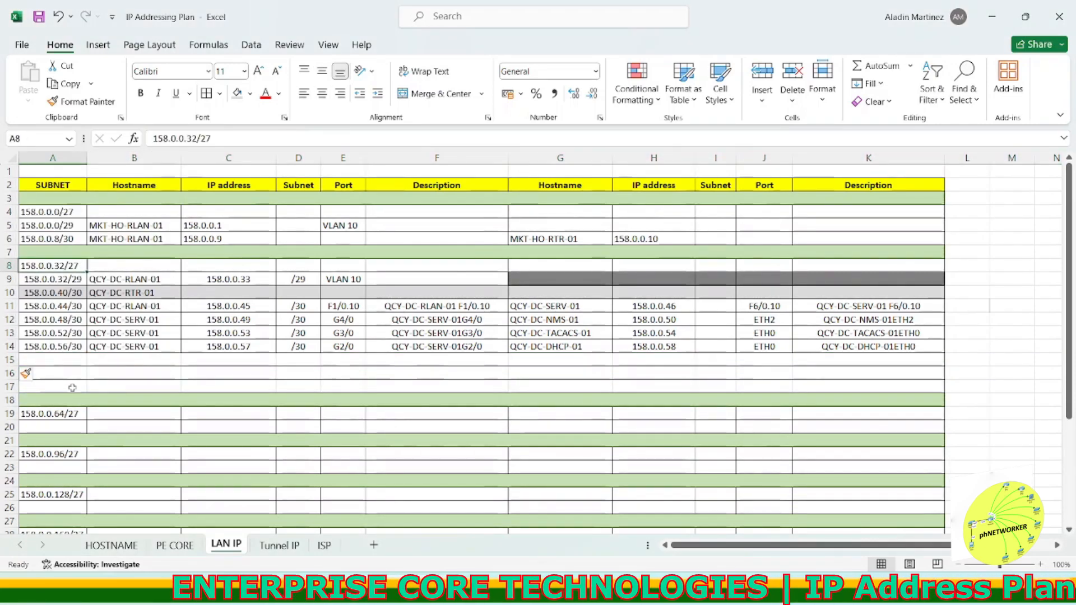
{"action": "left_click", "coordinate": [61, 346]}
{"action": "key", "text": "ctrl+c"}
{"action": "left_click", "coordinate": [75, 386]}
{"action": "key", "text": "ctrl+v"}
{"action": "key", "text": "Escape"}
{"action": "left_click", "coordinate": [211, 138]}
{"action": "key", "text": "BackSpace"}
{"action": "key", "text": "BackSpace"}
{"action": "key", "text": "BackSpace"}
{"action": "key", "text": "BackSpace"}
{"action": "key", "text": "BackSpace"}
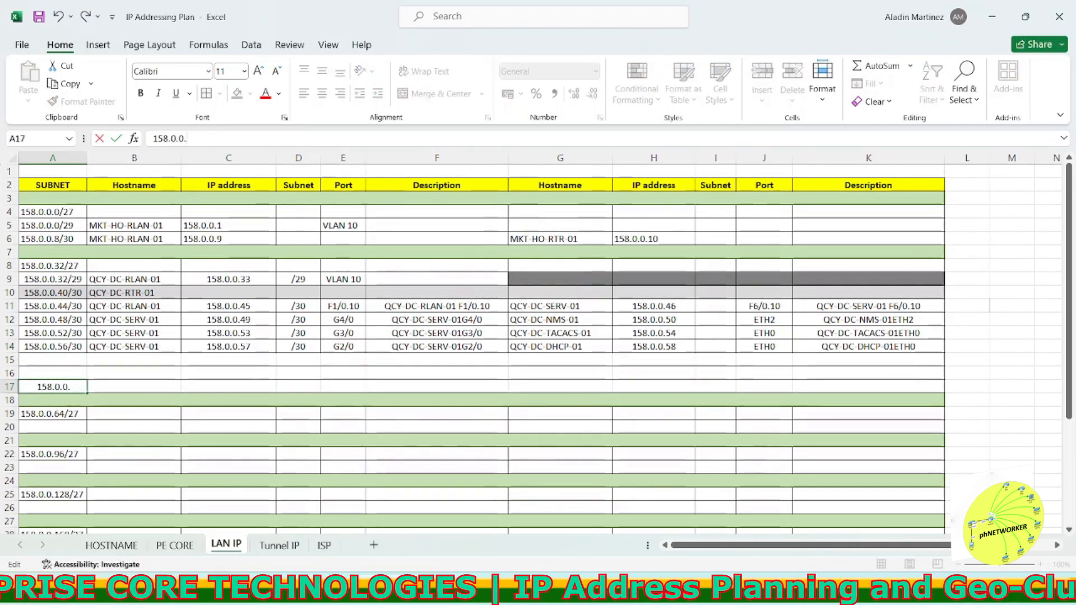
{"action": "left_click", "coordinate": [103, 372]}
{"action": "left_click", "coordinate": [72, 386]}
{"action": "key", "text": "ctrl+c"}
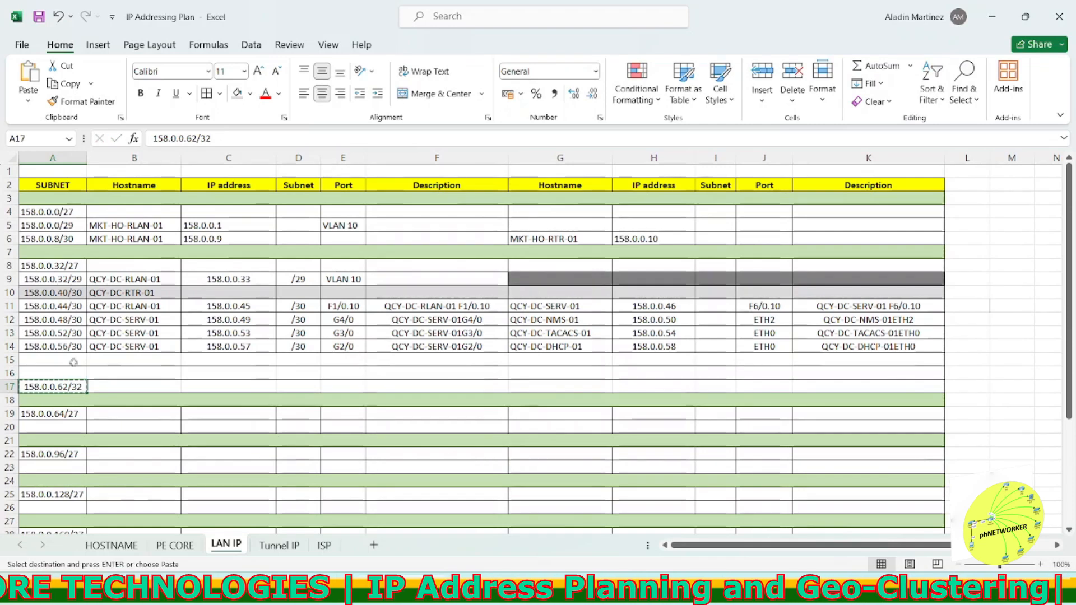
{"action": "left_click_drag", "start_coordinate": [72, 361], "coordinate": [71, 372]}
{"action": "key", "text": "ctrl+v"}
{"action": "key", "text": "Escape"}
Step: Change the two copied subnets to 158.0.0.60/32 and 158.0.0.61/32
{"action": "double_click", "coordinate": [69, 359]}
{"action": "key", "text": "BackSpace"}
{"action": "type", "text": "0"}
{"action": "key", "text": "Return"}
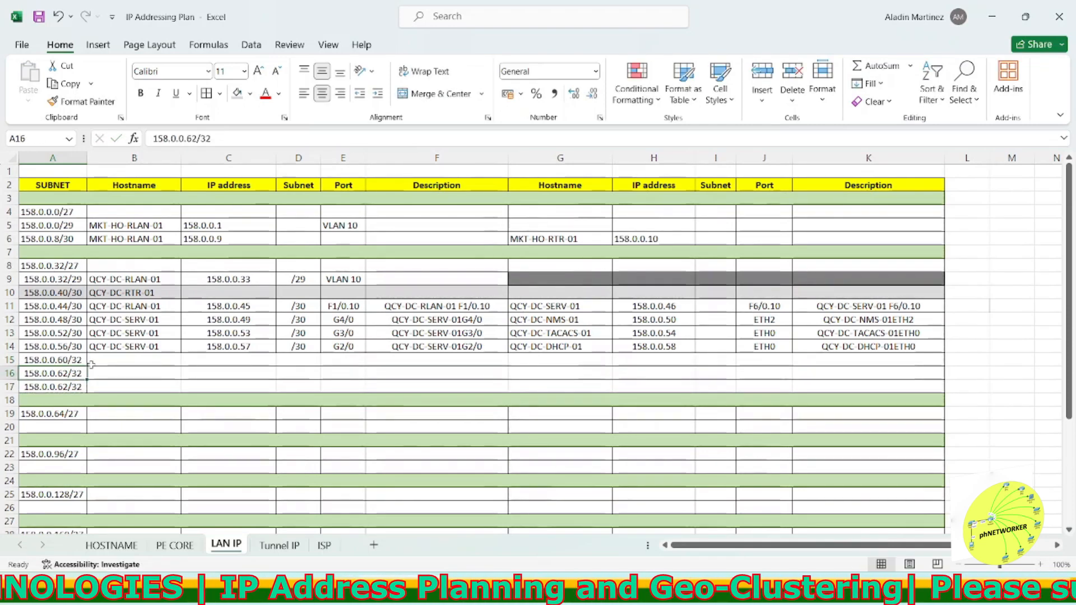
{"action": "double_click", "coordinate": [68, 373]}
{"action": "key", "text": "BackSpace"}
{"action": "type", "text": "1"}
Step: Copy QCY-DC-RTR-01 and QCY-DC-RLAN-01 into the hostname cells of the first two /32 rows
{"action": "left_click", "coordinate": [160, 364]}
{"action": "left_click", "coordinate": [133, 294]}
{"action": "left_click_drag", "start_coordinate": [225, 138], "coordinate": [151, 139]}
{"action": "key", "text": "ctrl+c"}
{"action": "left_click", "coordinate": [137, 362]}
{"action": "key", "text": "ctrl+v"}
{"action": "left_click", "coordinate": [132, 279]}
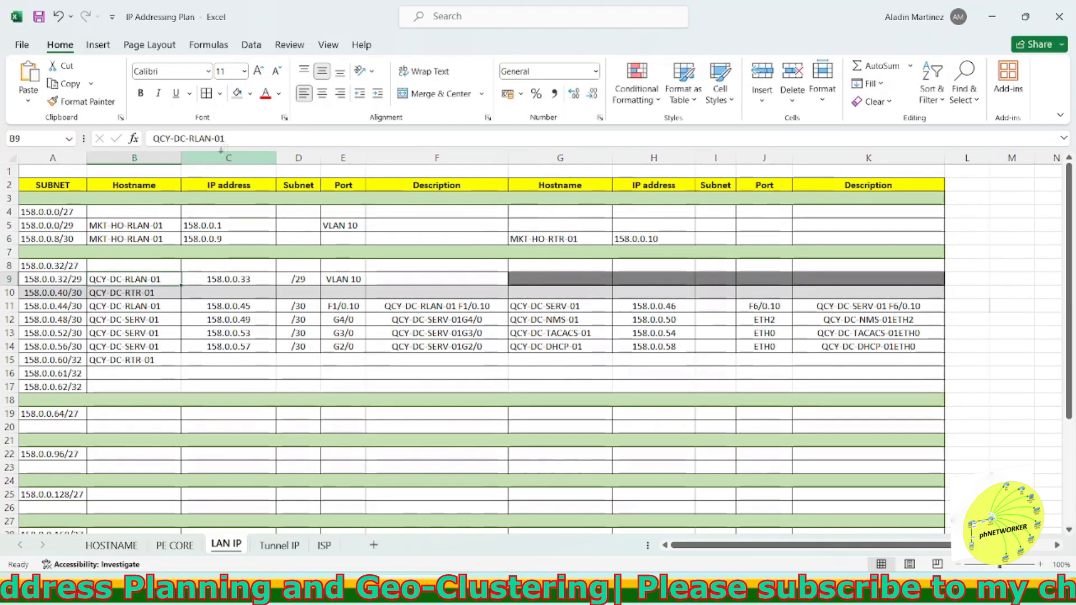
{"action": "left_click_drag", "start_coordinate": [227, 138], "coordinate": [151, 139]}
{"action": "key", "text": "ctrl+c"}
{"action": "left_click", "coordinate": [132, 373]}
{"action": "key", "text": "ctrl+v"}
Step: Arrange the /32 rows' hostnames as QCY-DC-SERV-01, QCY-DC-RLAN-01 and QCY-DC-RTR-01
{"action": "left_click", "coordinate": [144, 346]}
{"action": "left_click_drag", "start_coordinate": [226, 138], "coordinate": [152, 138]}
{"action": "key", "text": "ctrl+c"}
{"action": "left_click", "coordinate": [137, 387]}
{"action": "key", "text": "ctrl+v"}
{"action": "left_click", "coordinate": [213, 375]}
{"action": "left_click", "coordinate": [157, 385]}
{"action": "double_click", "coordinate": [161, 361]}
{"action": "left_click_drag", "start_coordinate": [160, 361], "coordinate": [89, 361]}
{"action": "key", "text": "ctrl+x"}
{"action": "double_click", "coordinate": [161, 387]}
{"action": "left_click_drag", "start_coordinate": [161, 387], "coordinate": [90, 388]}
{"action": "key", "text": "ctrl+v"}
{"action": "left_click", "coordinate": [187, 374]}
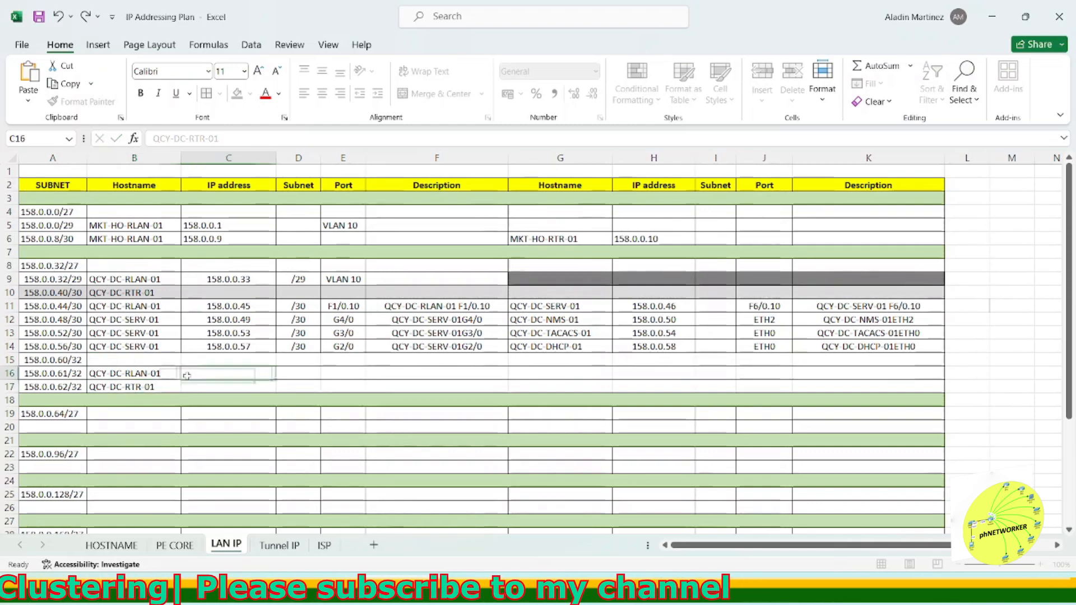
{"action": "left_click", "coordinate": [151, 320]}
{"action": "left_click_drag", "start_coordinate": [225, 138], "coordinate": [151, 138]}
{"action": "key", "text": "ctrl+c"}
{"action": "left_click", "coordinate": [155, 360]}
{"action": "key", "text": "ctrl+v"}
Step: Fill IP address 158.0.0.60 into all three /32 rows
{"action": "left_click", "coordinate": [250, 382]}
{"action": "left_click_drag", "start_coordinate": [163, 360], "coordinate": [846, 387]}
{"action": "left_click", "coordinate": [224, 385]}
{"action": "left_click", "coordinate": [66, 361]}
{"action": "left_click_drag", "start_coordinate": [153, 138], "coordinate": [197, 139]}
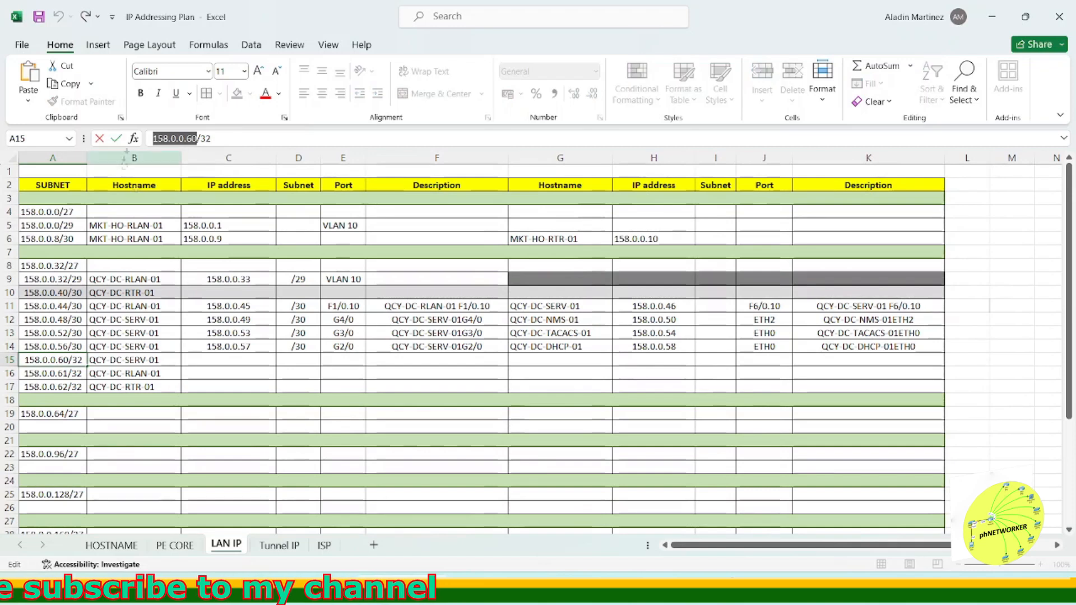
{"action": "key", "text": "ctrl+c"}
{"action": "left_click", "coordinate": [220, 359]}
{"action": "key", "text": "ctrl+v"}
{"action": "left_click", "coordinate": [235, 373]}
{"action": "left_click", "coordinate": [240, 362]}
{"action": "key", "text": "ctrl+c"}
{"action": "left_click_drag", "start_coordinate": [247, 374], "coordinate": [252, 383]}
{"action": "key", "text": "ctrl+v"}
{"action": "key", "text": "Escape"}
Step: Set the subnet column of the three /32 rows to /32
{"action": "left_click", "coordinate": [297, 359]}
{"action": "key", "text": "/"}
{"action": "double_click", "coordinate": [297, 359]}
{"action": "type", "text": "/32"}
{"action": "left_click", "coordinate": [302, 400]}
{"action": "left_click", "coordinate": [304, 360]}
{"action": "key", "text": "ctrl+c"}
{"action": "left_click", "coordinate": [310, 375]}
{"action": "key", "text": "ctrl+v"}
{"action": "key", "text": "Escape"}
Step: Move the QCY-DC-RTR-01 and QCY-DC-RLAN-01 /30 rows below the three QCY-DC-SERV-01 rows
{"action": "left_click", "coordinate": [93, 279]}
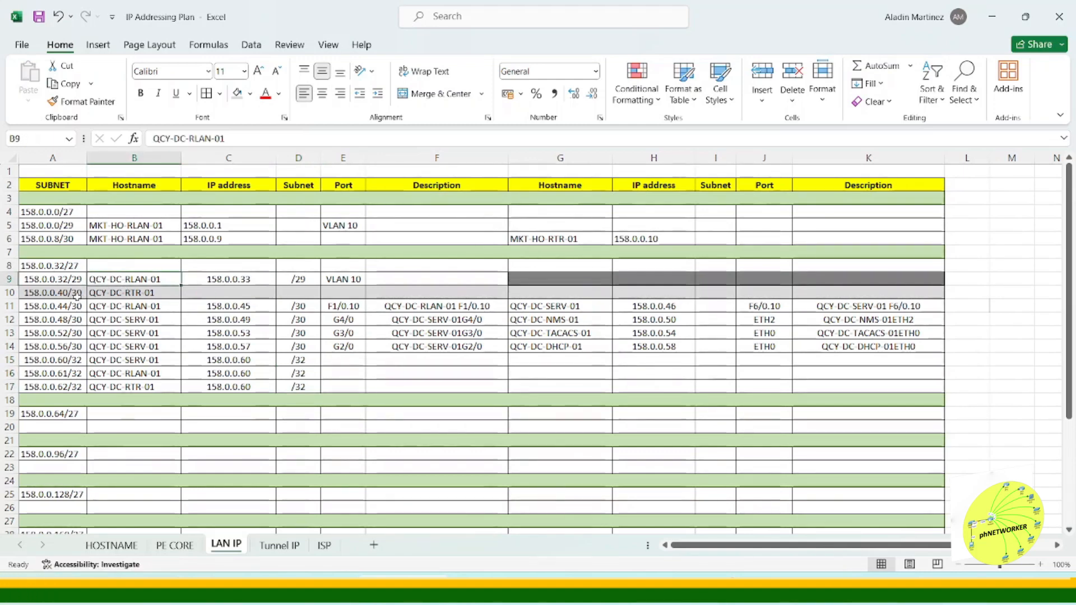
{"action": "left_click", "coordinate": [110, 291]}
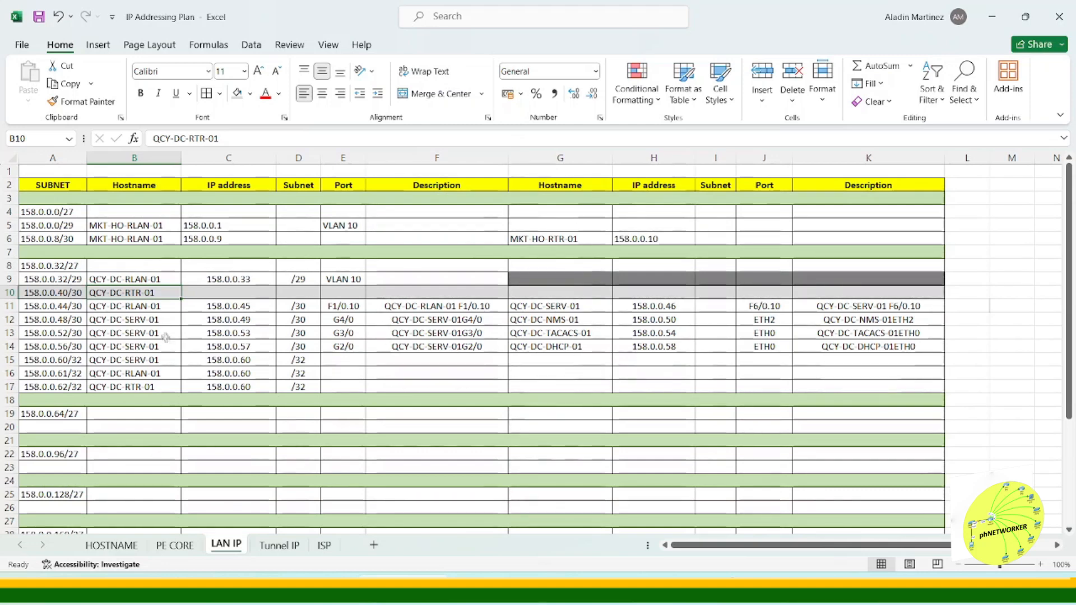
{"action": "left_click", "coordinate": [964, 321]}
{"action": "left_click", "coordinate": [968, 334]}
{"action": "left_click", "coordinate": [974, 348]}
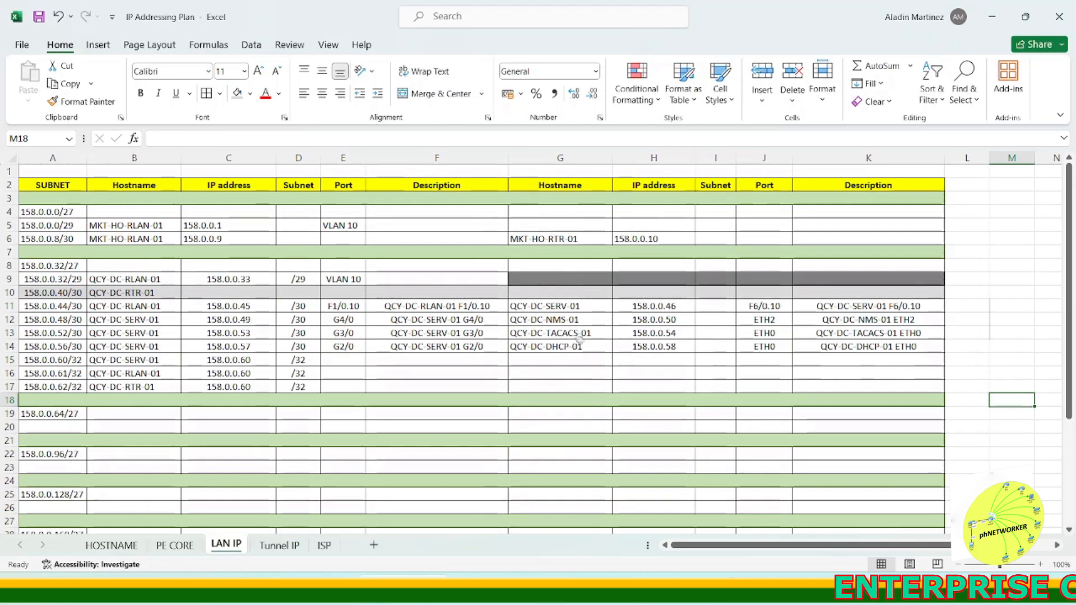
{"action": "left_click_drag", "start_coordinate": [577, 320], "coordinate": [578, 346]}
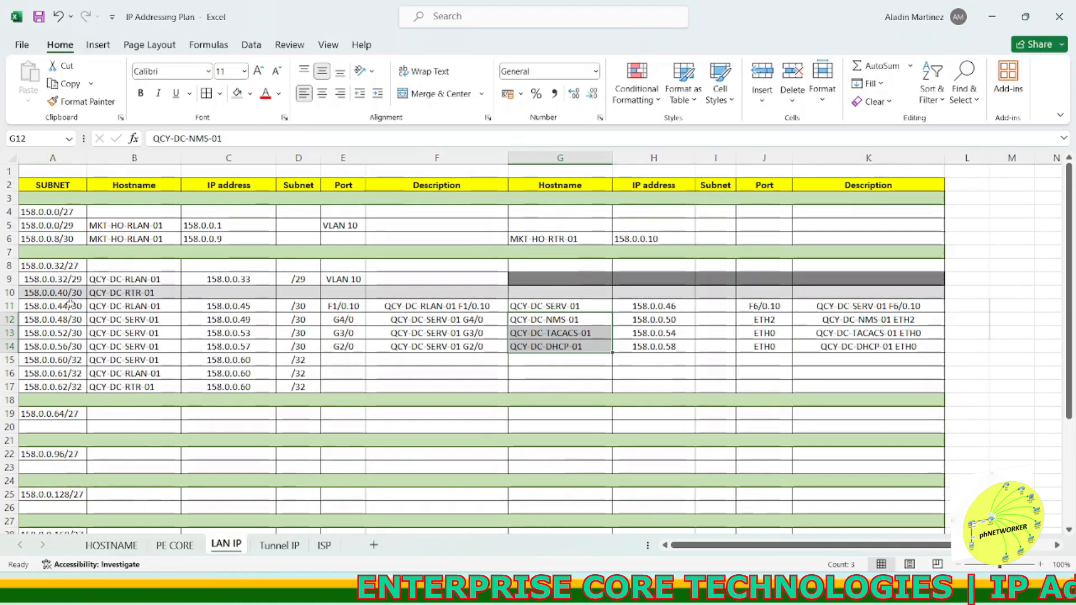
{"action": "left_click_drag", "start_coordinate": [15, 289], "coordinate": [15, 307]}
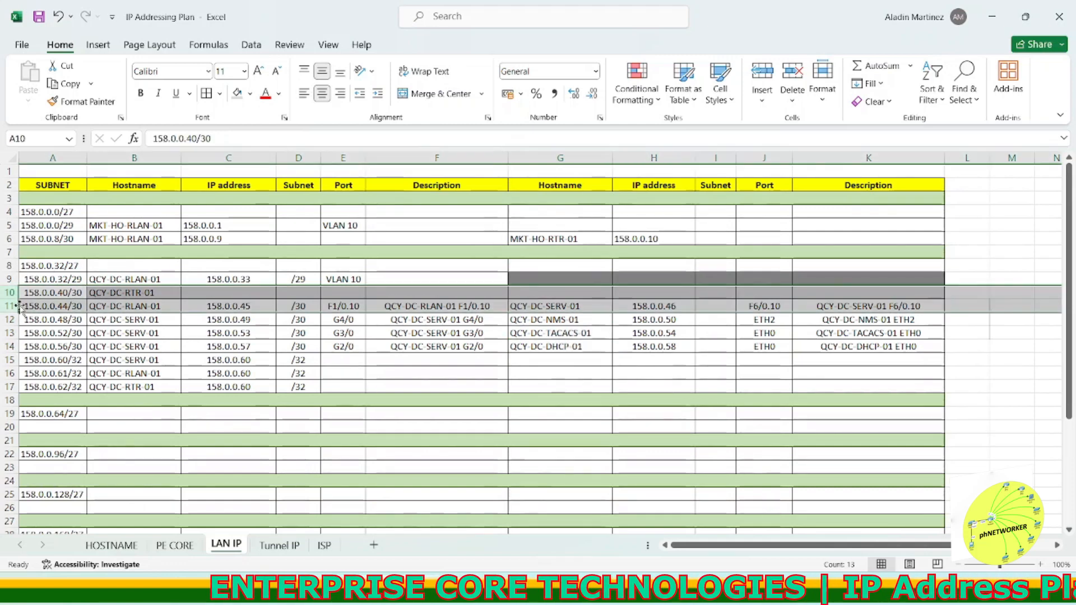
{"action": "key", "text": "ctrl+x"}
{"action": "right_click", "coordinate": [15, 373]}
{"action": "left_click", "coordinate": [68, 240]}
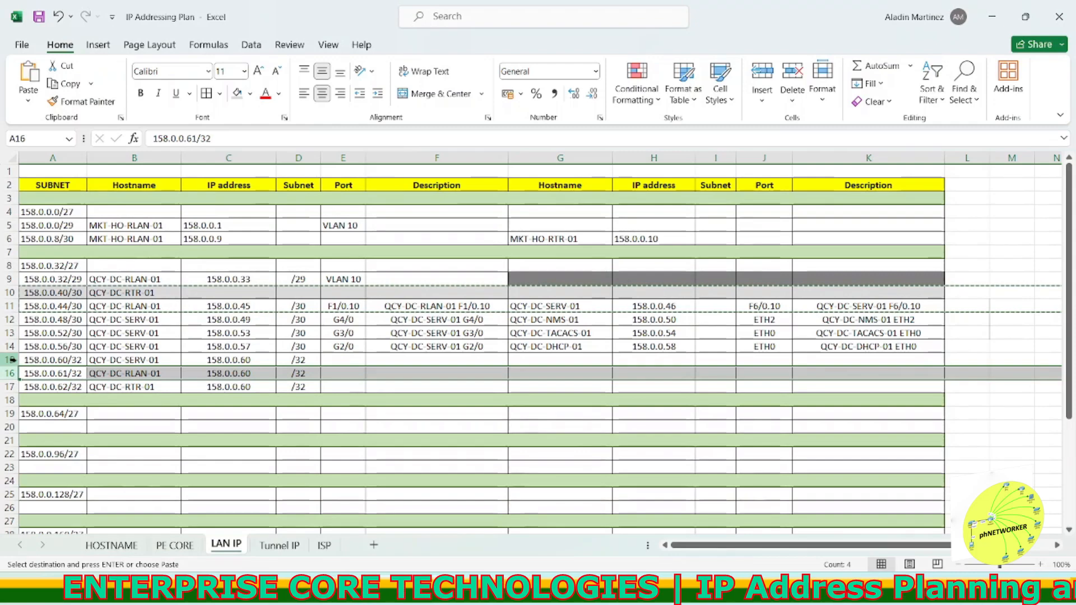
{"action": "left_click", "coordinate": [73, 333]}
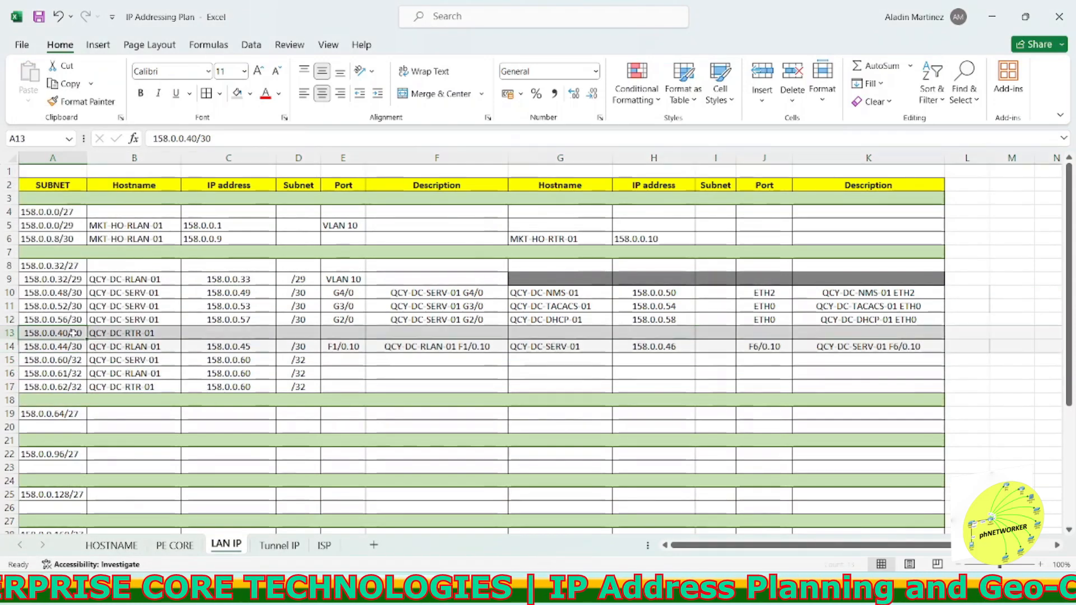
{"action": "left_click_drag", "start_coordinate": [77, 333], "coordinate": [77, 344]}
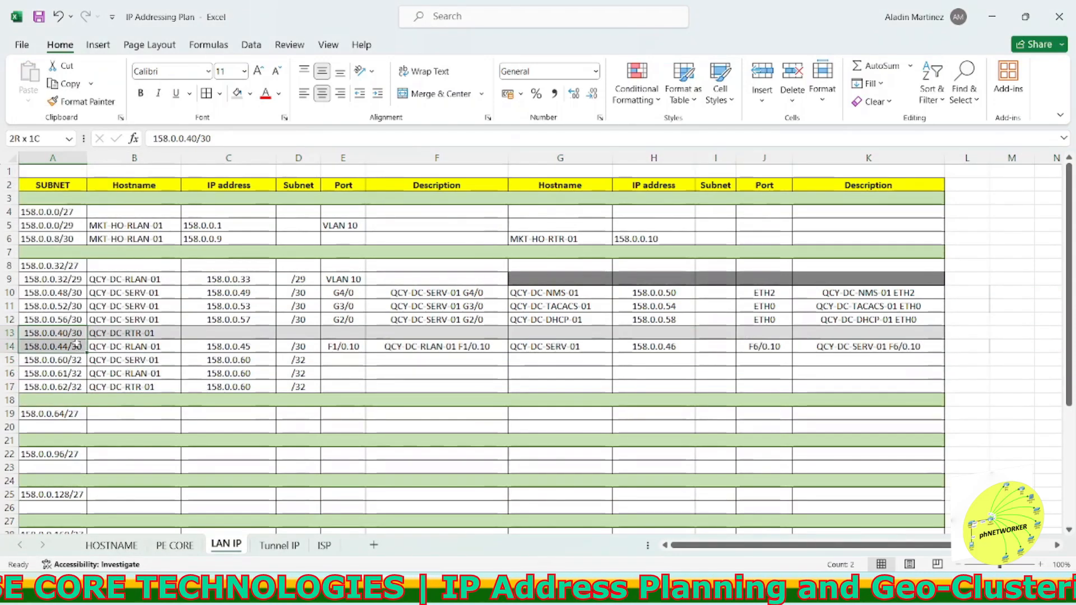
Step: Renumber the three QCY-DC-SERV-01 rows' subnets to 158.0.0.40/30, 158.0.0.44/30 and 158.0.0.48/30
{"action": "double_click", "coordinate": [67, 292]}
{"action": "key", "text": "BackSpace"}
{"action": "double_click", "coordinate": [68, 307]}
{"action": "key", "text": "BackSpace"}
{"action": "key", "text": "BackSpace"}
{"action": "type", "text": "44"}
{"action": "double_click", "coordinate": [68, 320]}
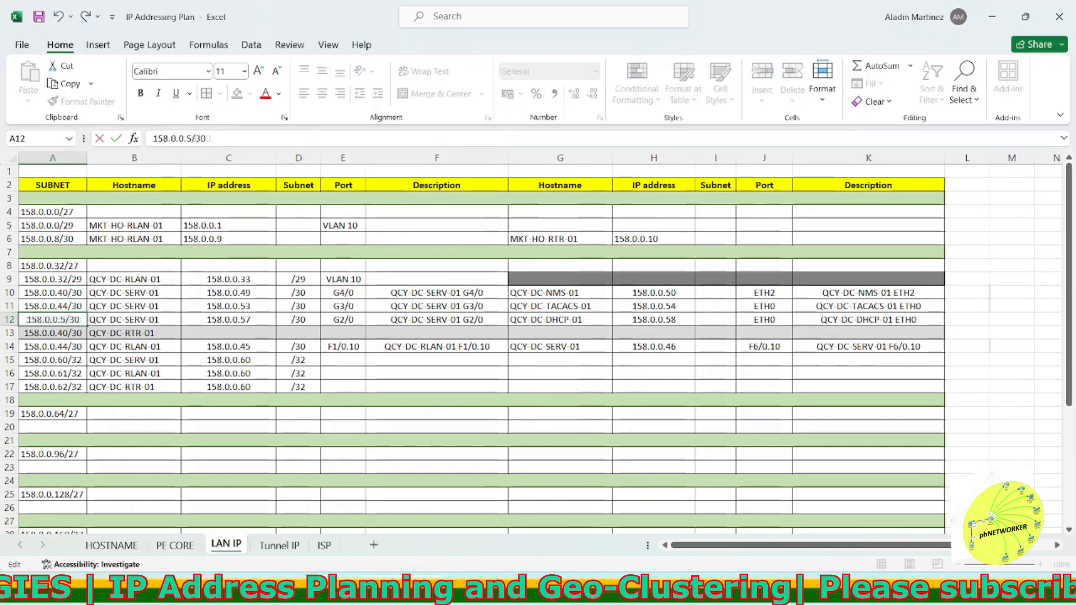
{"action": "type", "text": "48"}
Step: Set the QCY-DC-RLAN-01 row's subnet to 158.0.0.58/31 and the QCY-DC-RTR-01 row's to 158.0.0.56/31
{"action": "double_click", "coordinate": [66, 347]}
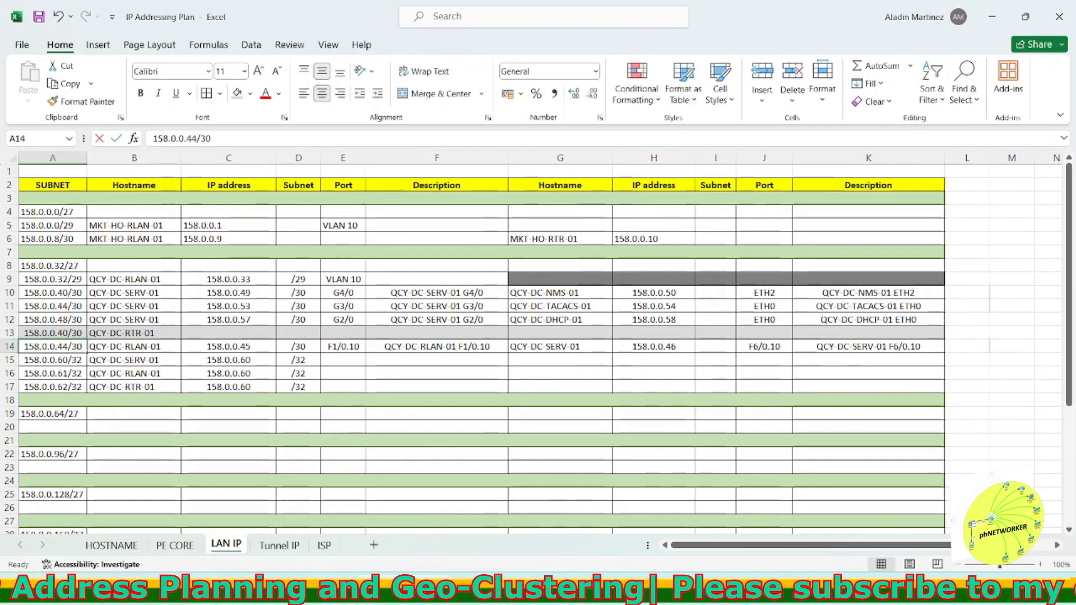
{"action": "type", "text": "58"}
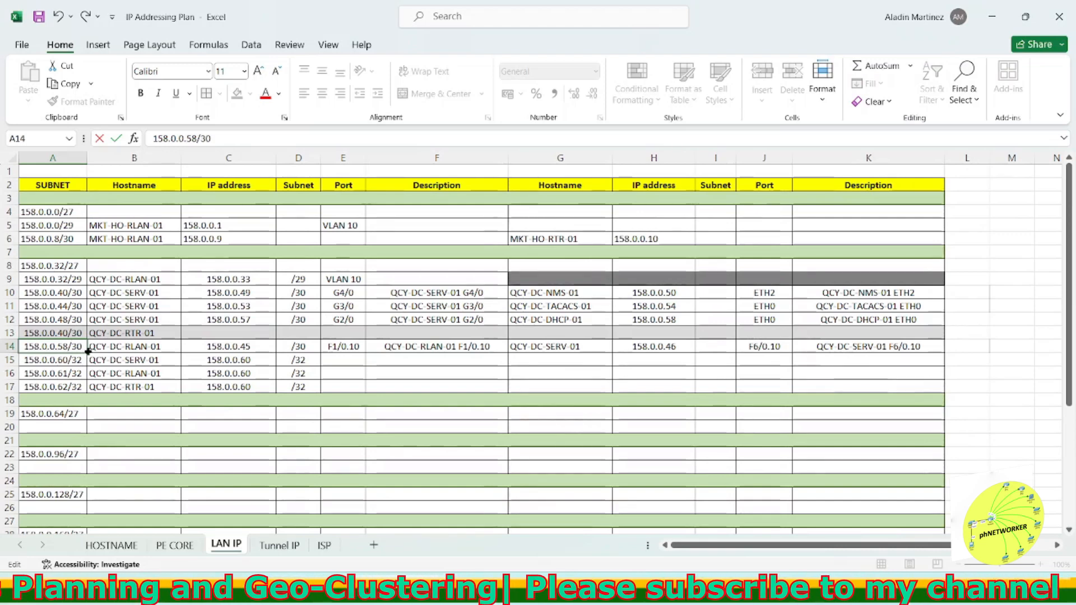
{"action": "double_click", "coordinate": [66, 333]}
{"action": "key", "text": "BackSpace"}
{"action": "key", "text": "BackSpace"}
{"action": "type", "text": "56/3"}
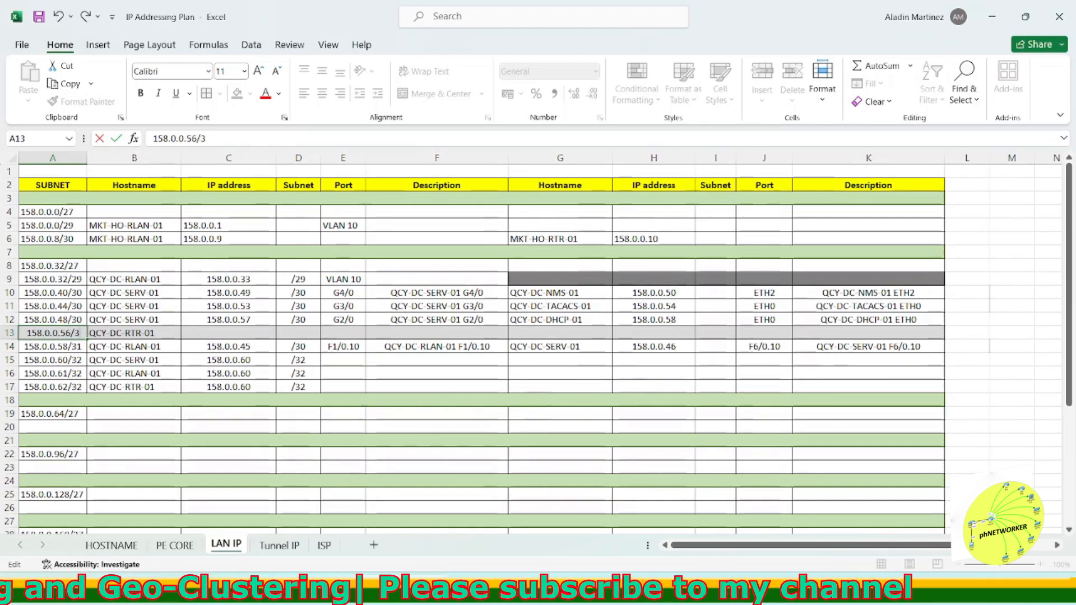
{"action": "type", "text": "1"}
{"action": "key", "text": "Return"}
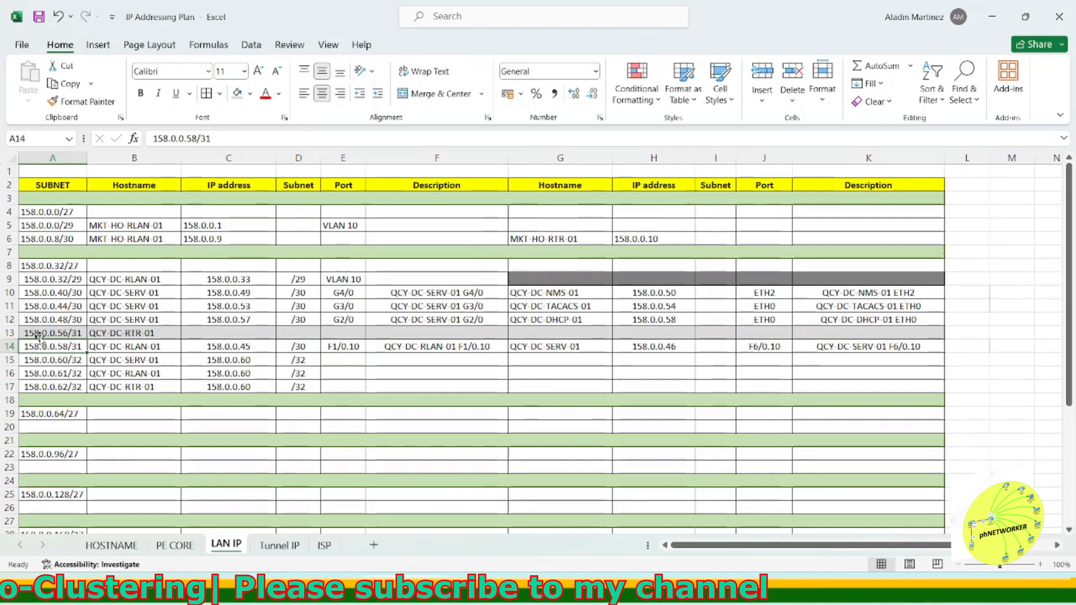
Step: Insert a new row above the QCY-DC-RTR-01 row and enter subnet 158.0.0.52/30 in it
{"action": "right_click", "coordinate": [14, 332]}
{"action": "left_click", "coordinate": [51, 197]}
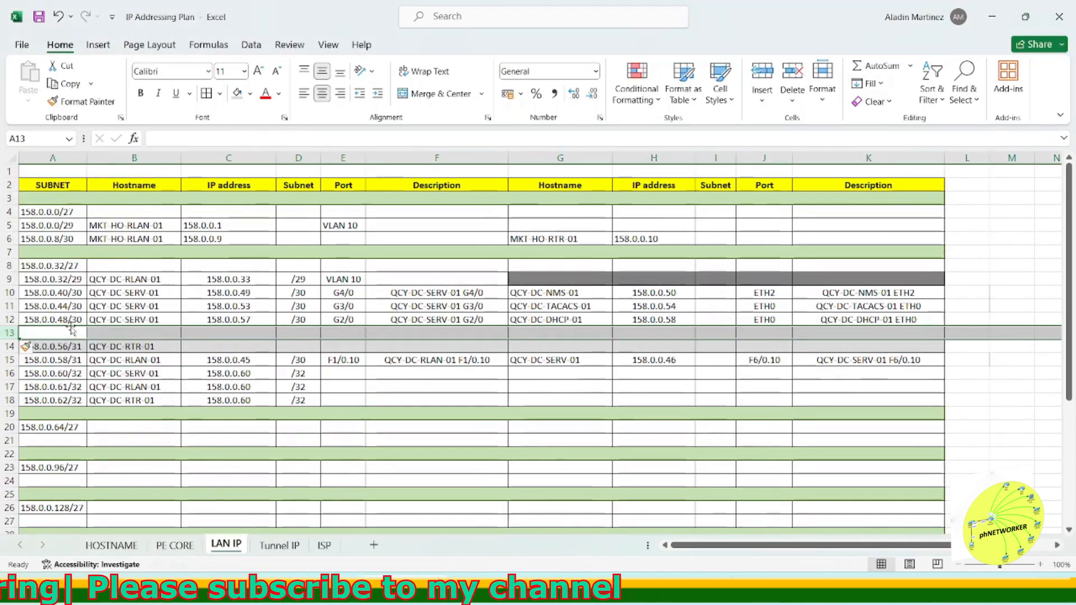
{"action": "type", "text": "158.0.0.52"}
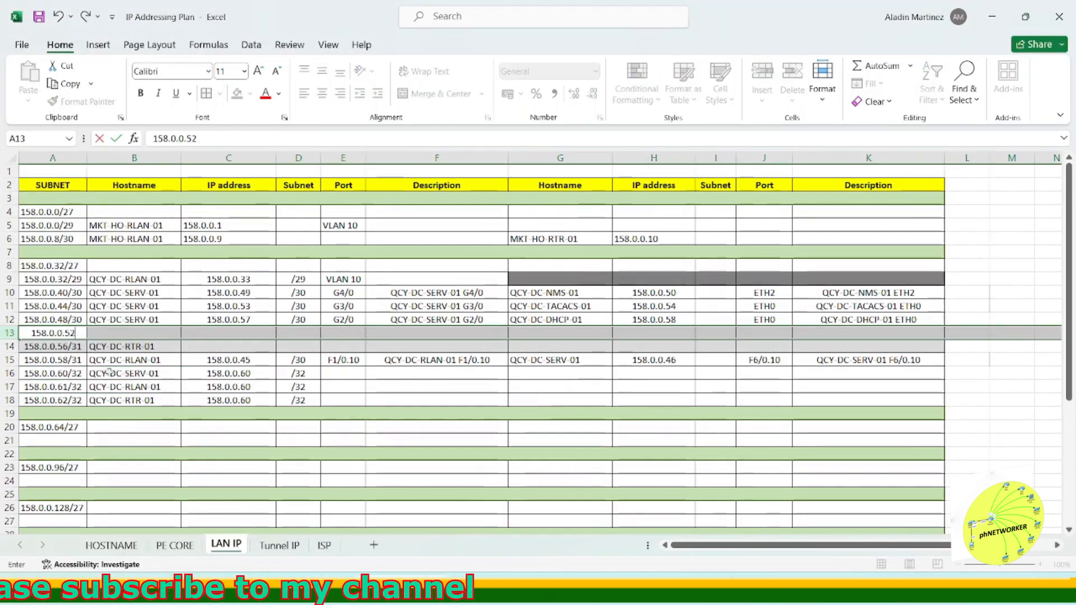
{"action": "type", "text": "/30"}
{"action": "key", "text": "Return"}
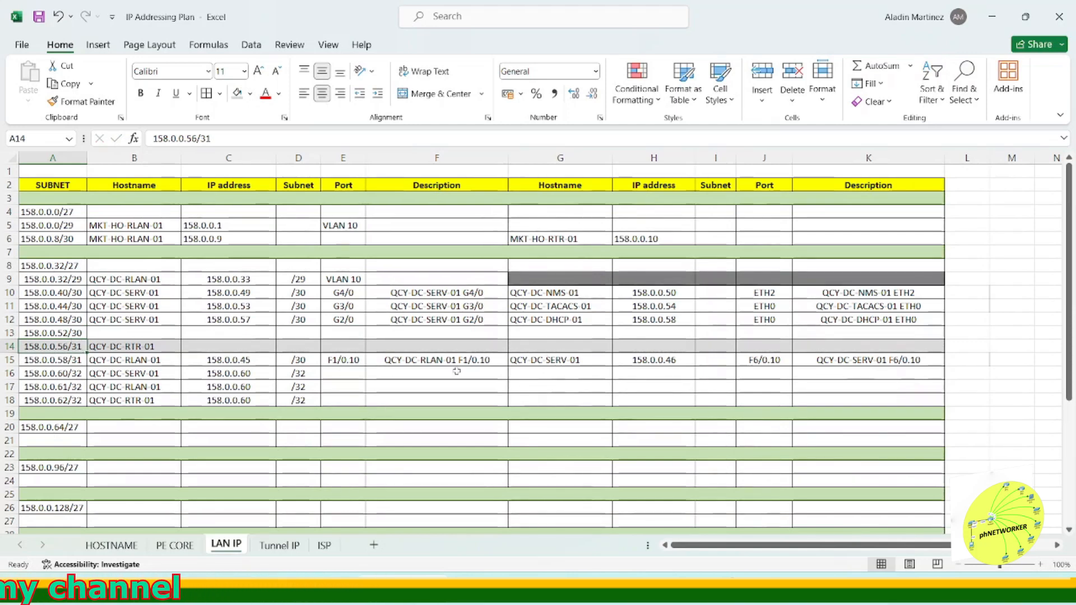
Step: Shade the peer-side cells of the three /32 loopback rows dark grey
{"action": "left_click_drag", "start_coordinate": [562, 368], "coordinate": [868, 400]}
{"action": "left_click", "coordinate": [250, 94]}
{"action": "left_click", "coordinate": [240, 176]}
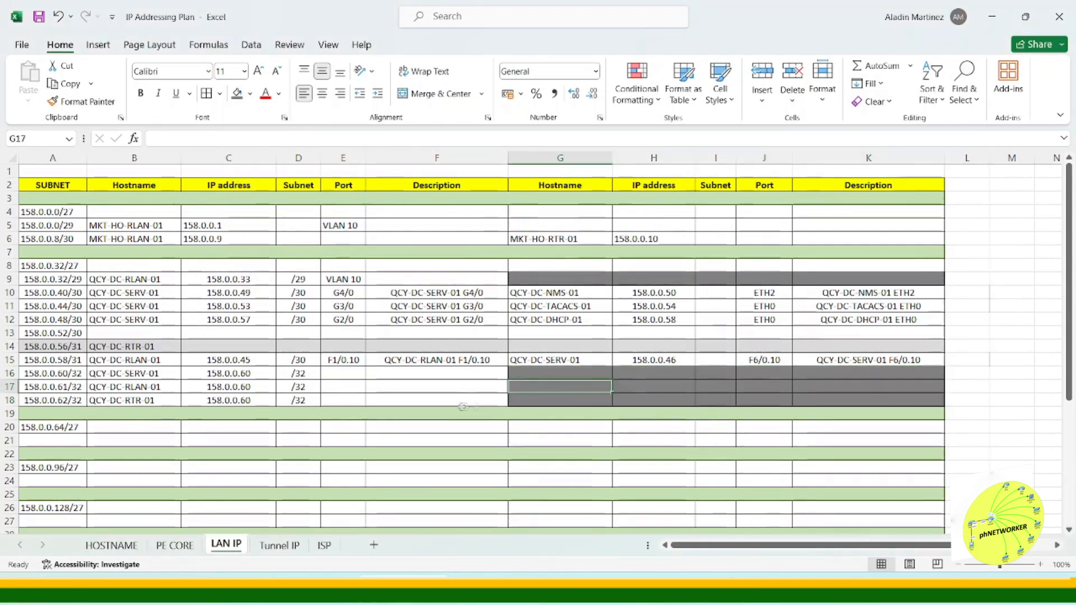
Step: Enter port Lo0 for all three /32 loopback rows
{"action": "left_click", "coordinate": [343, 373]}
{"action": "type", "text": "Lo0"}
{"action": "key", "text": "Return"}
{"action": "type", "text": "Lo0"}
{"action": "key", "text": "Return"}
{"action": "type", "text": "Lo0"}
{"action": "key", "text": "Return"}
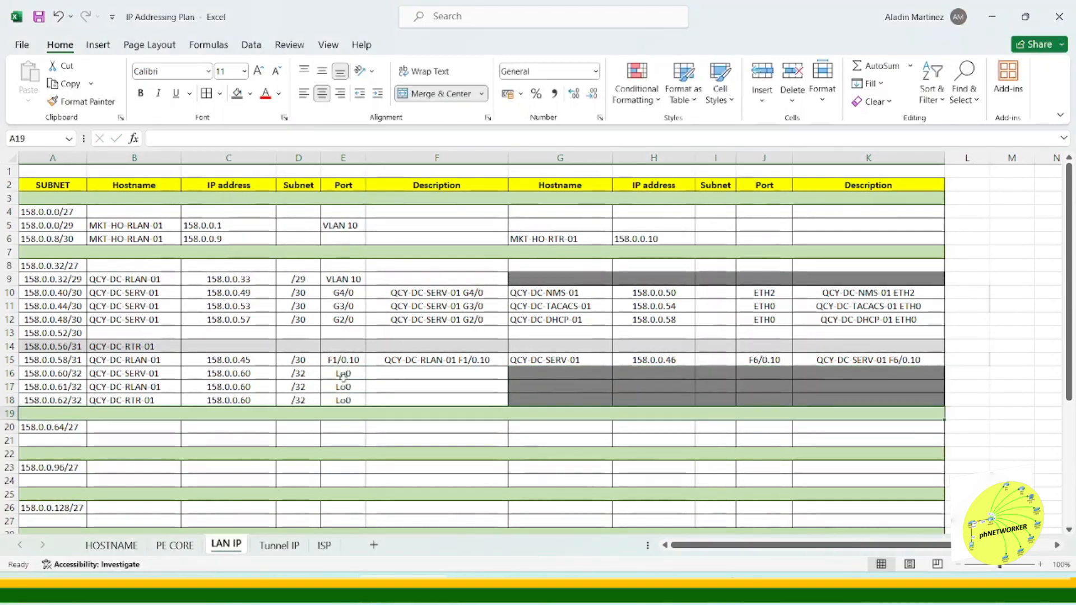
Step: Build each /32 row's description with a CONCAT formula joining hostname and port, filled down all three rows
{"action": "left_click", "coordinate": [432, 370]}
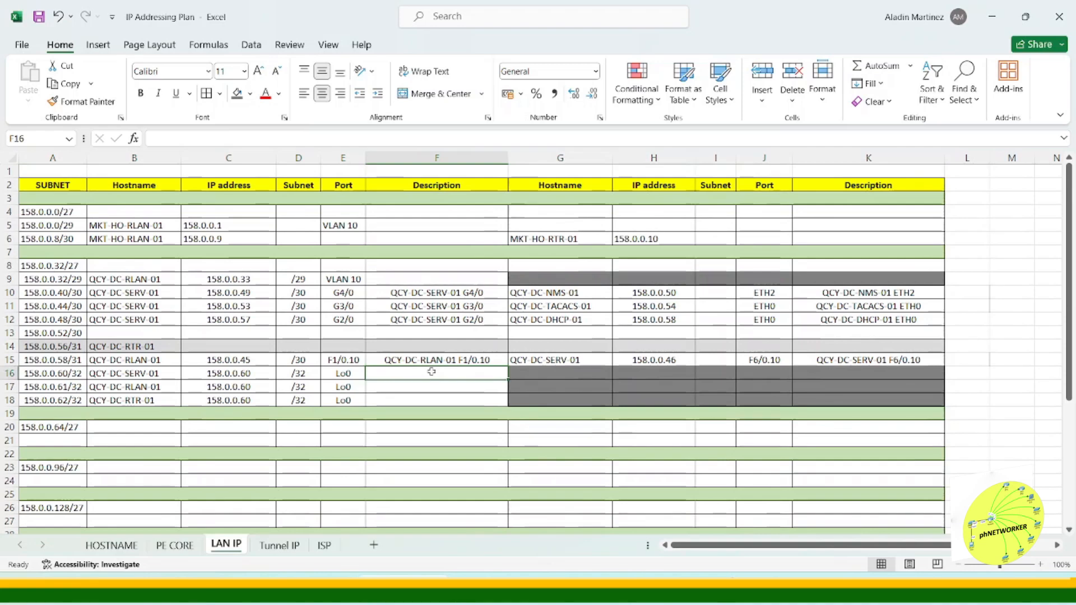
{"action": "type", "text": "=concat"}
{"action": "key", "text": "Tab"}
{"action": "left_click", "coordinate": [134, 373]}
{"action": "type", "text": ","}
{"action": "left_click", "coordinate": [967, 373]}
{"action": "type", "text": ","}
{"action": "left_click", "coordinate": [343, 373]}
{"action": "key", "text": "Return"}
{"action": "left_click", "coordinate": [972, 373]}
{"action": "key", "text": "Return"}
{"action": "left_click", "coordinate": [437, 373]}
{"action": "left_click_drag", "start_coordinate": [507, 379], "coordinate": [586, 402]}
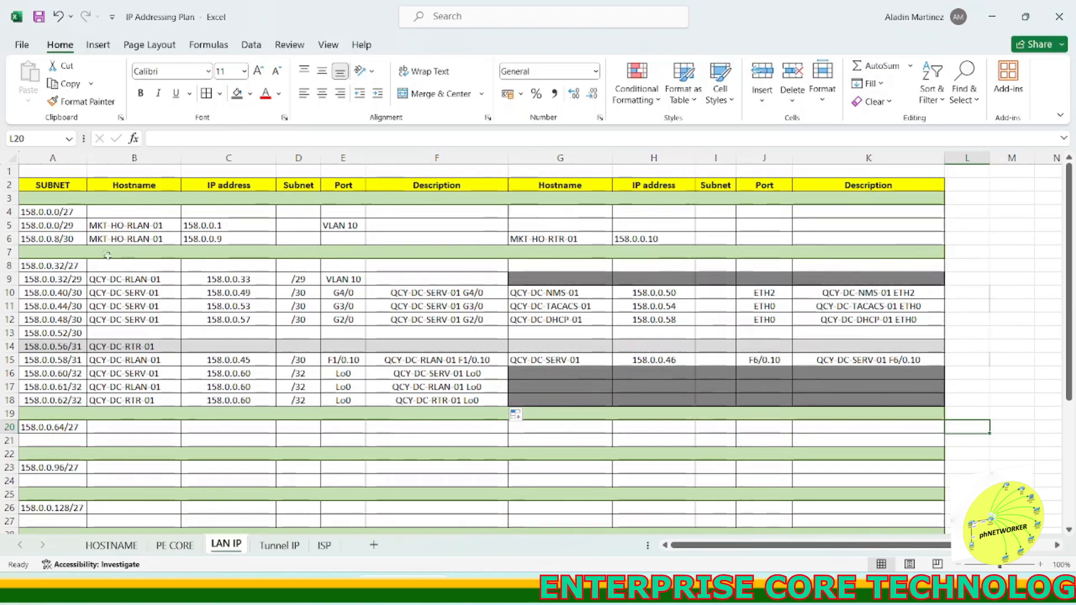
{"action": "left_click", "coordinate": [156, 227]}
{"action": "left_click", "coordinate": [299, 293]}
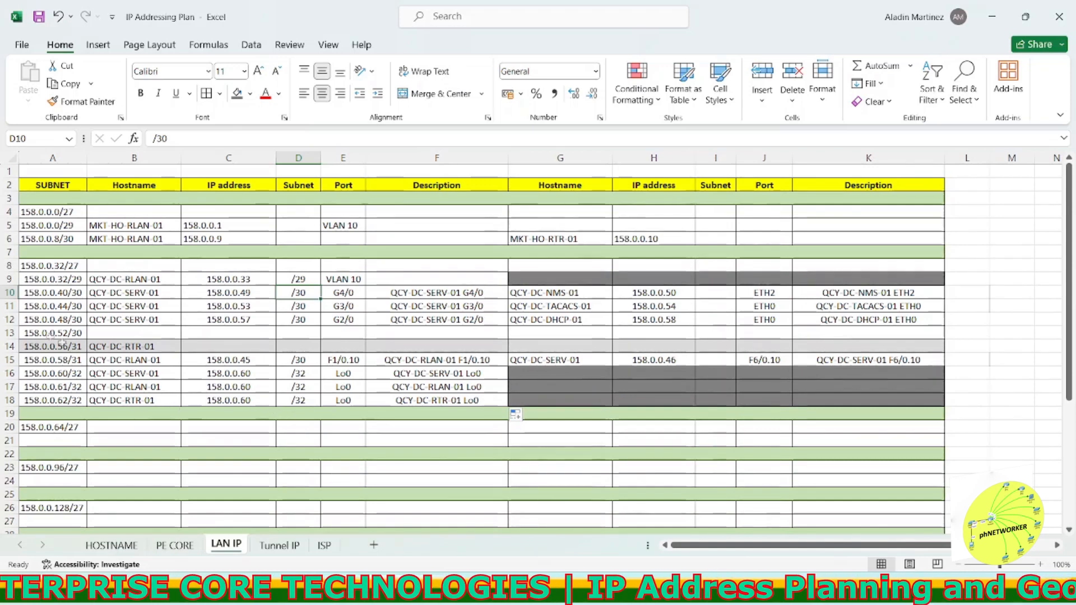
{"action": "left_click_drag", "start_coordinate": [76, 333], "coordinate": [800, 331]}
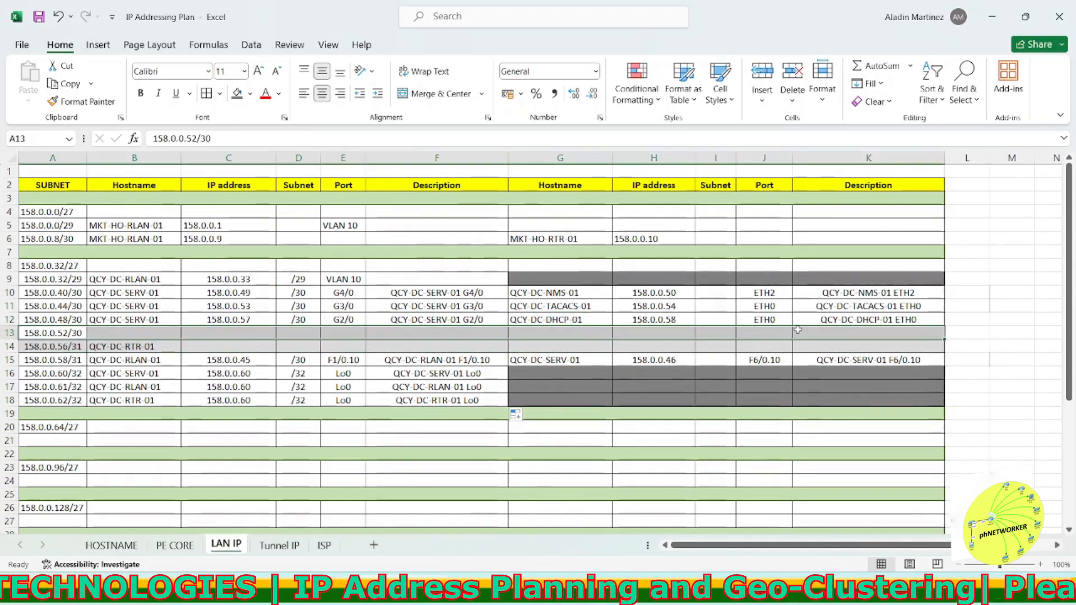
Step: On the ISP sheet, check the network diagram and set the first circuit's type to INET
{"action": "left_click", "coordinate": [324, 544]}
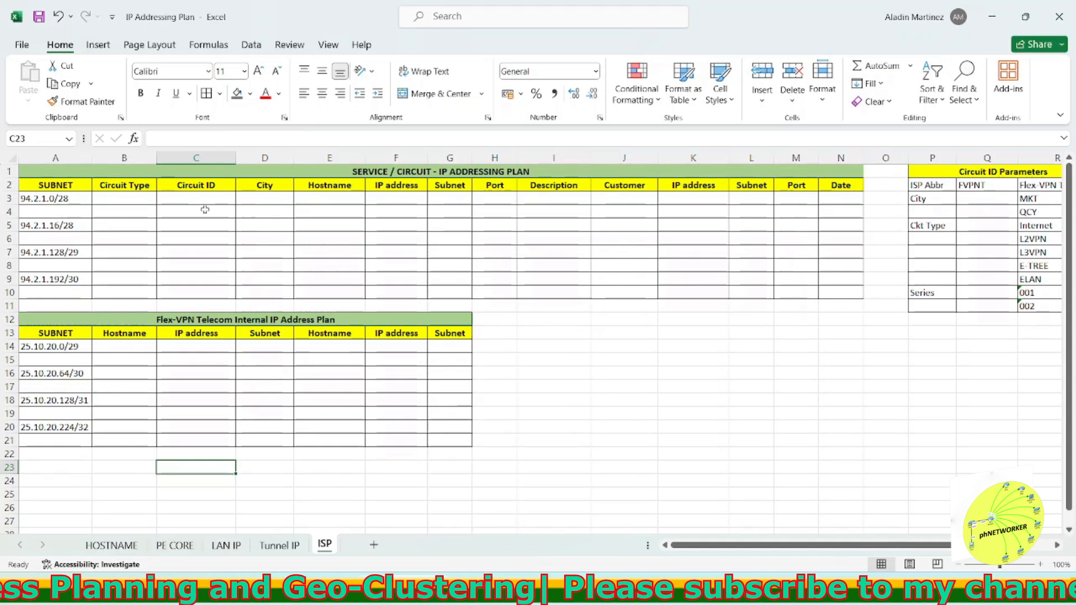
{"action": "left_click", "coordinate": [144, 200]}
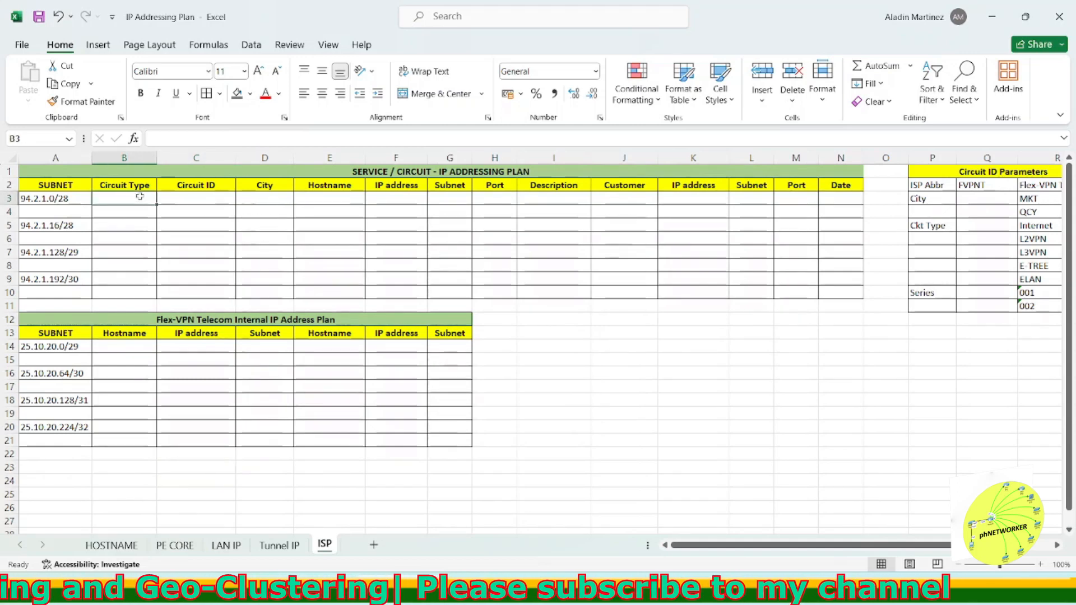
{"action": "left_click", "coordinate": [654, 590]}
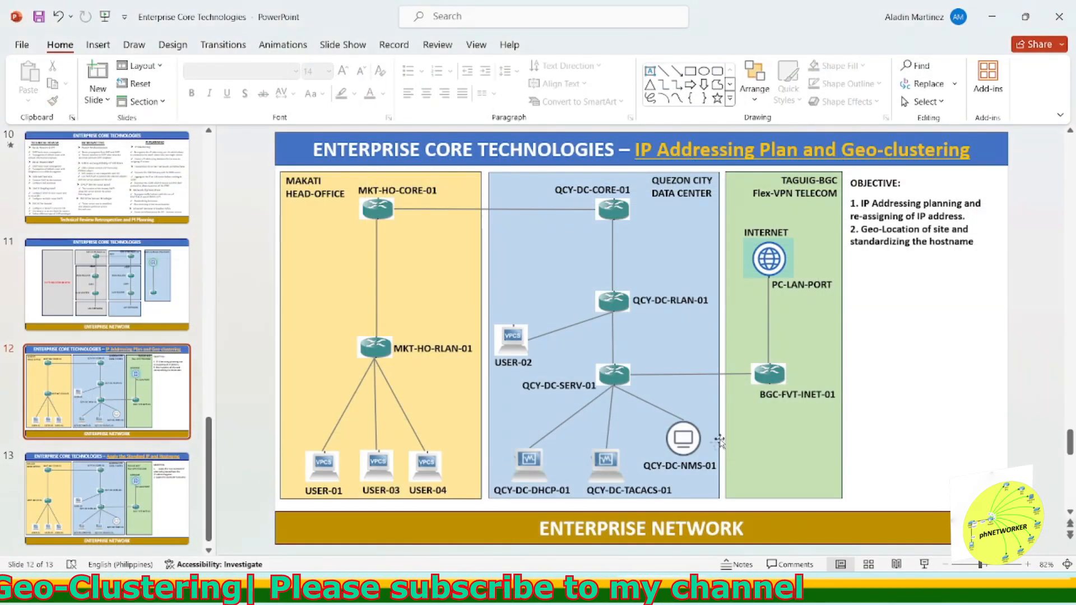
{"action": "left_click", "coordinate": [598, 590]}
{"action": "type", "text": "INET"}
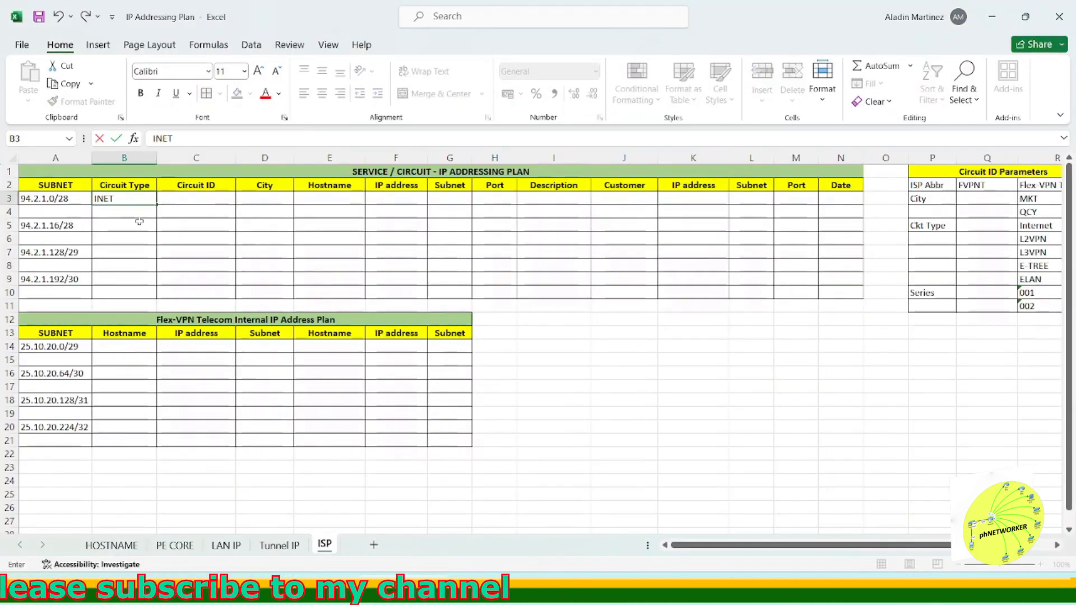
{"action": "key", "text": "Tab"}
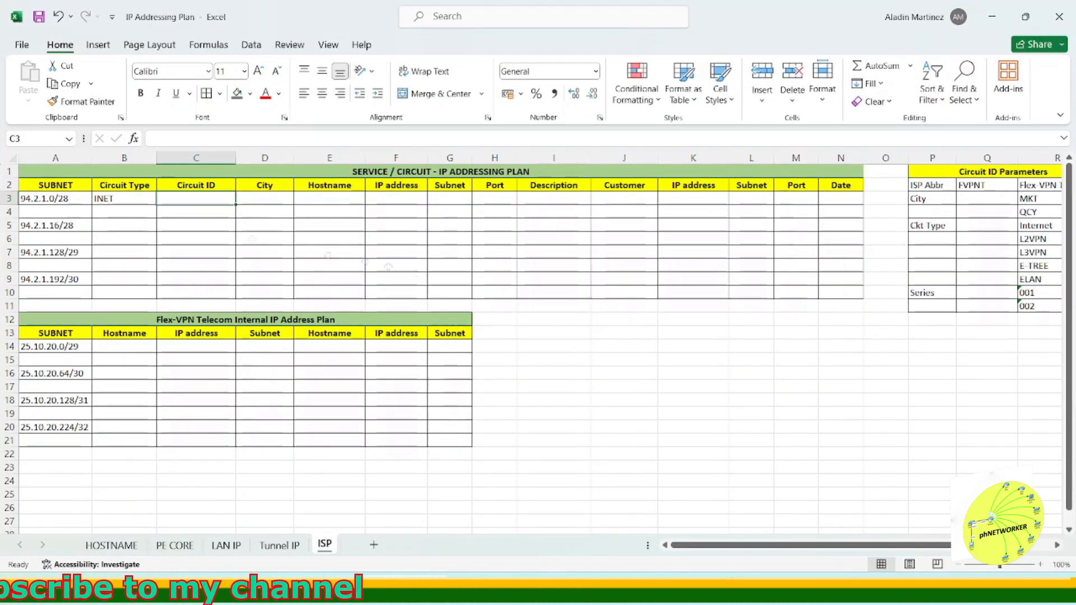
Step: Change the ISP abbreviation parameter to FVT and enter circuit ID FVTMKT|INET001 for the first circuit
{"action": "double_click", "coordinate": [986, 186]}
{"action": "key", "text": "BackSpace"}
{"action": "key", "text": "BackSpace"}
{"action": "key", "text": "BackSpace"}
{"action": "type", "text": "T"}
{"action": "left_click", "coordinate": [196, 199]}
{"action": "type", "text": "FVT"}
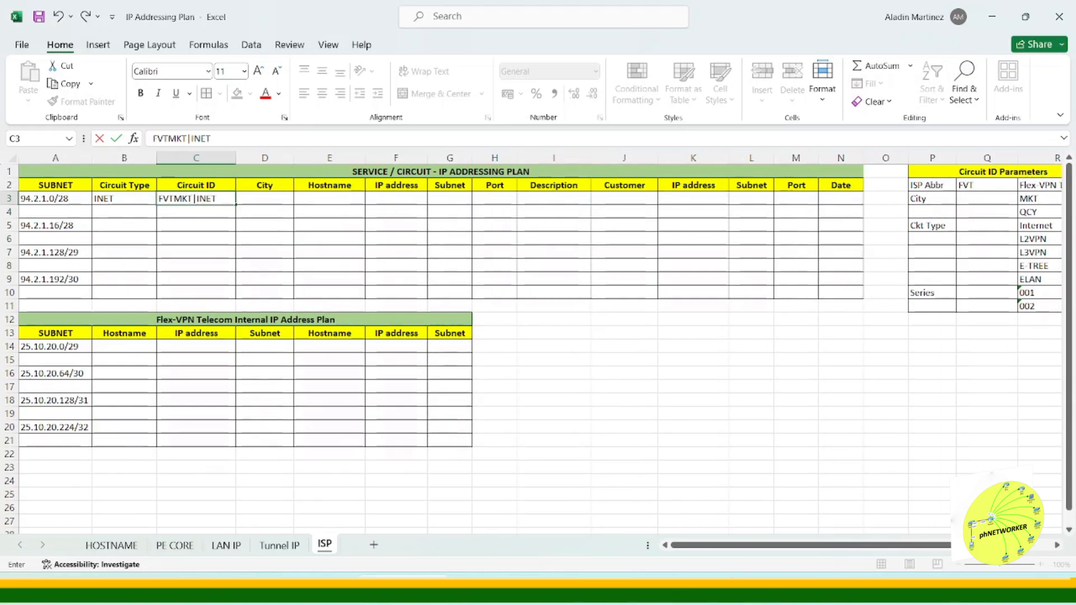
Step: Set the first circuit's city to BGC and its hostname to BGC-FVT-INET-01
{"action": "left_click", "coordinate": [273, 198]}
{"action": "type", "text": "MKT"}
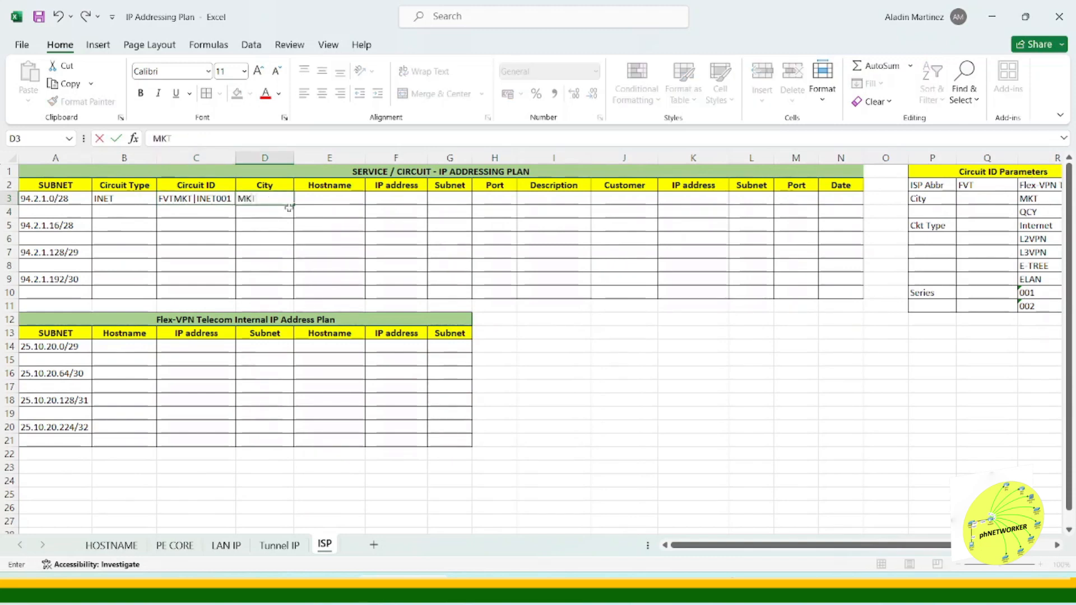
{"action": "key", "text": "Tab"}
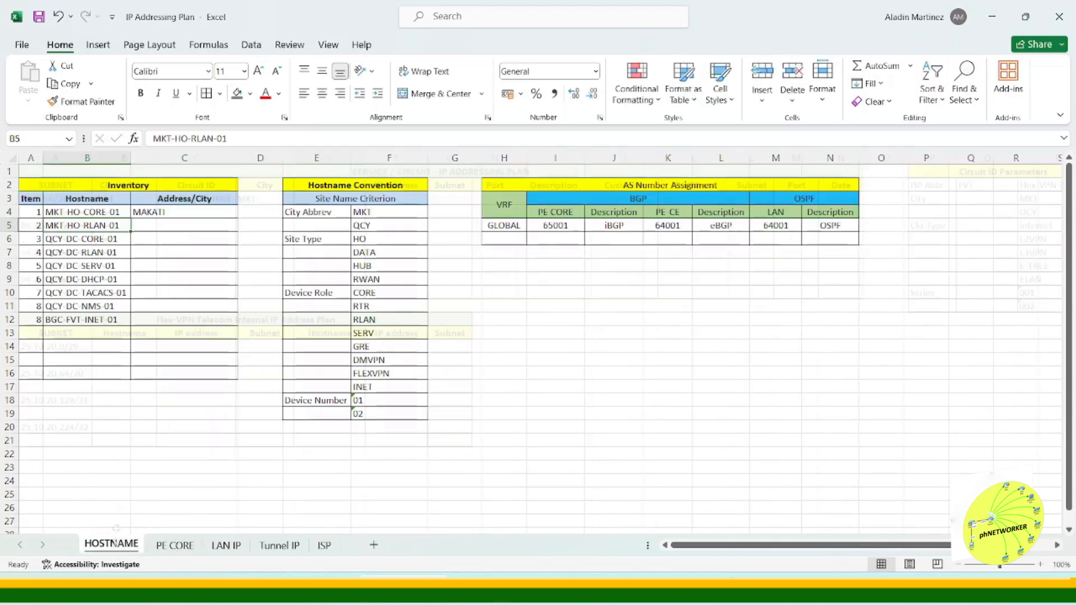
{"action": "left_click", "coordinate": [87, 320]}
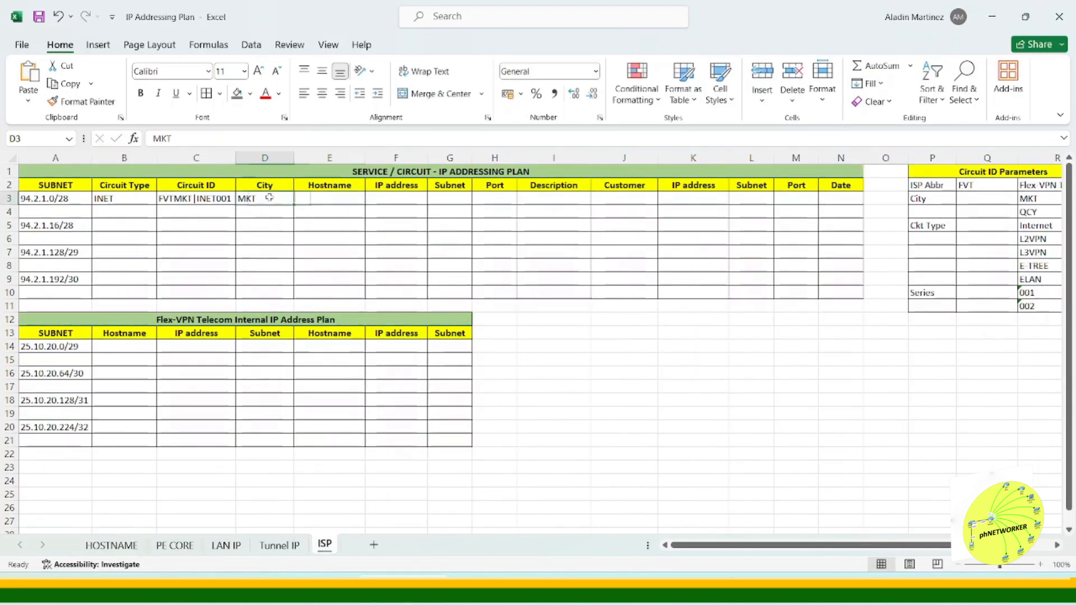
{"action": "type", "text": "BGC"}
{"action": "left_click", "coordinate": [318, 200]}
{"action": "type", "text": "BGC-FVT-INET-01"}
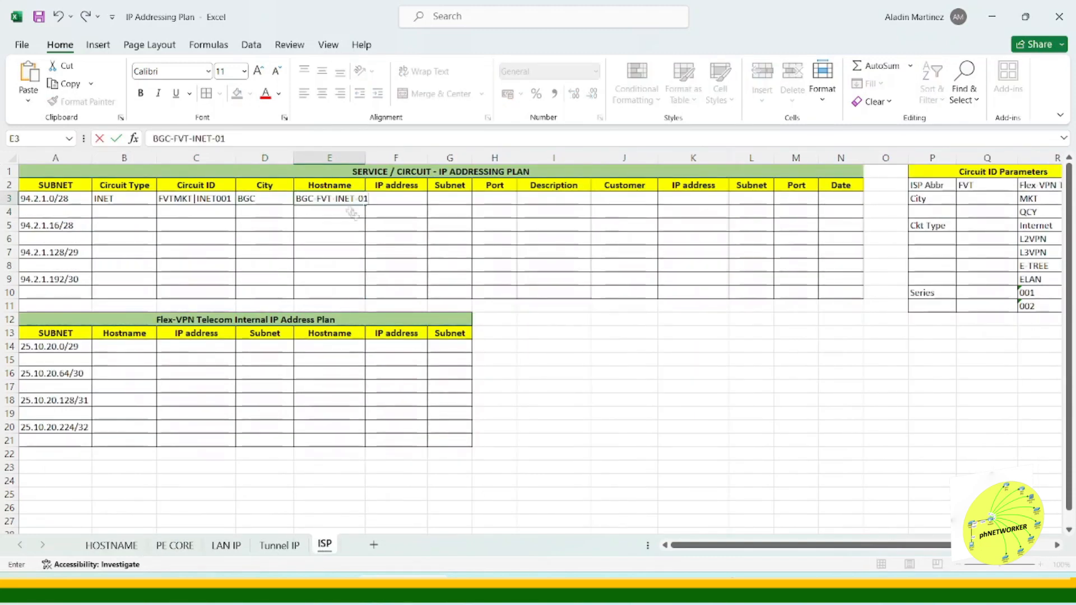
Step: Widen the hostname column and enter IP address 94.2.1.1 with subnet /30 for the first circuit
{"action": "left_click", "coordinate": [348, 158]}
{"action": "double_click", "coordinate": [365, 158]}
{"action": "left_click", "coordinate": [392, 200]}
{"action": "type", "text": "94.0.1."}
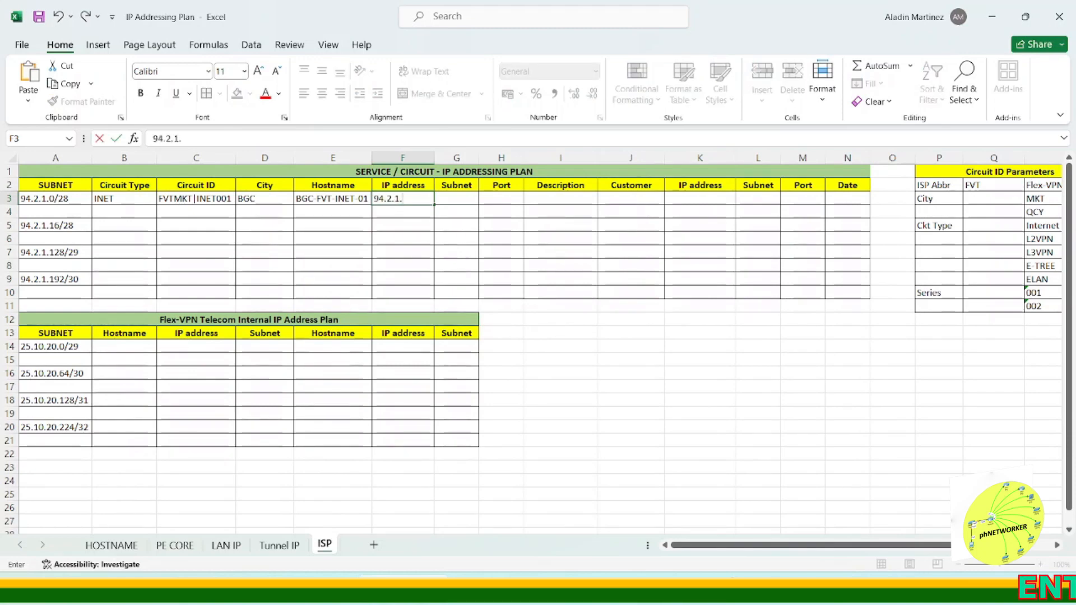
{"action": "type", "text": "1"}
{"action": "key", "text": "Tab"}
{"action": "key", "text": "Tab"}
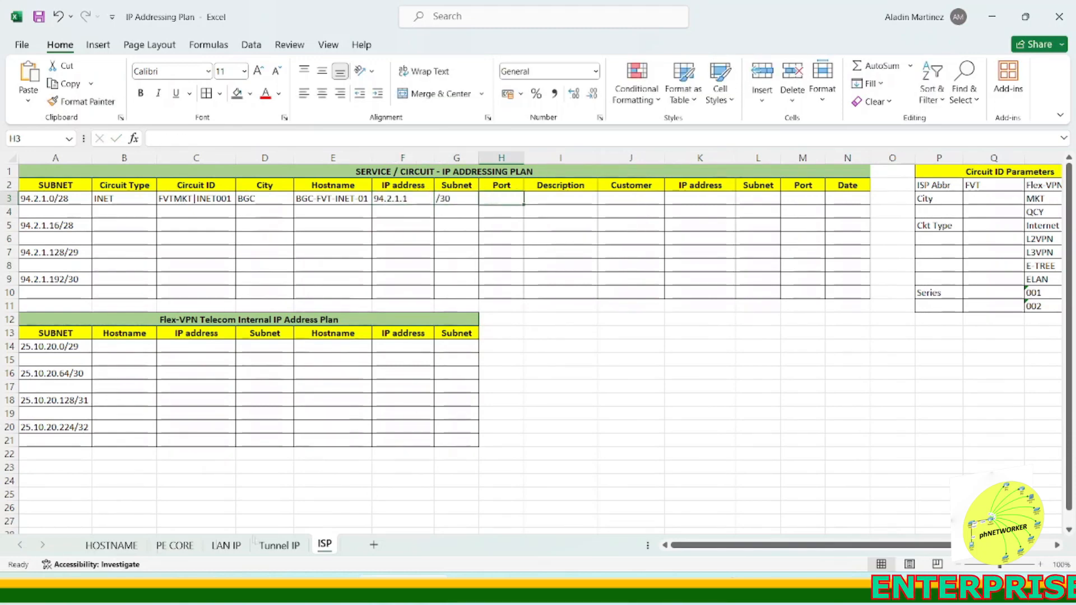
Step: Check the topology and enter port F2/0.10 for the first circuit
{"action": "key", "text": "alt+Tab"}
{"action": "key", "text": "alt+Tab"}
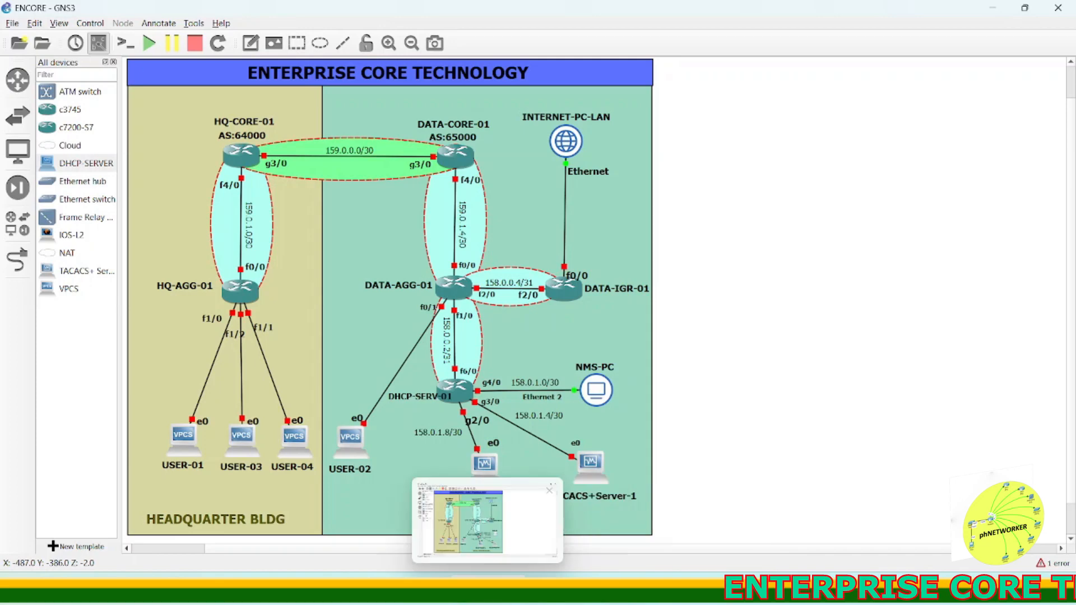
{"action": "type", "text": "F2/0.10"}
{"action": "left_click", "coordinate": [600, 251]}
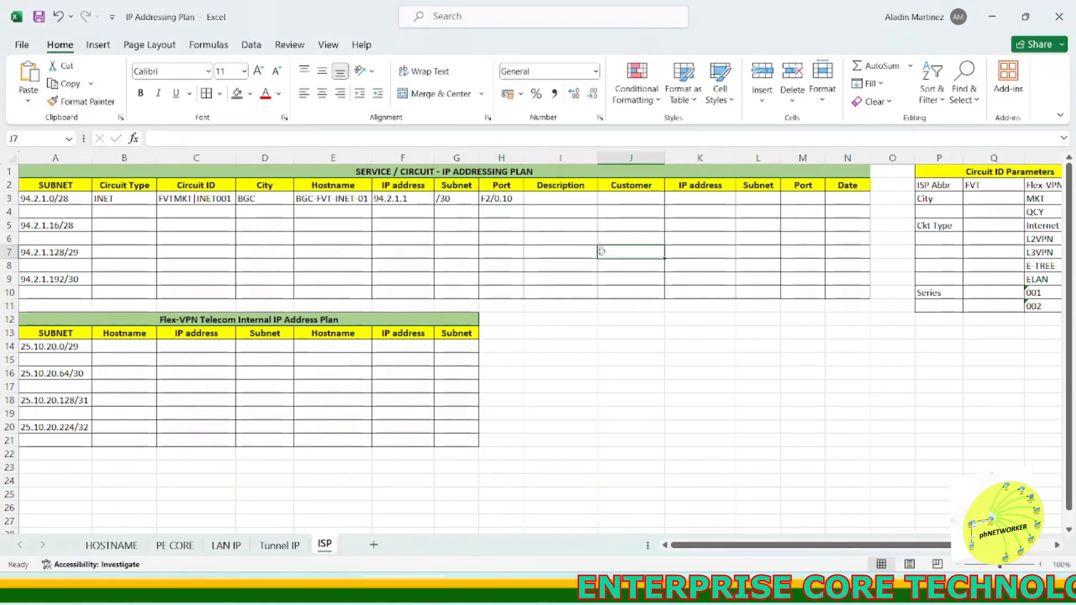
Step: Look up the customer router's hostname in the inventory on the HOSTNAME sheet
{"action": "left_click", "coordinate": [600, 159]}
{"action": "left_click", "coordinate": [601, 199]}
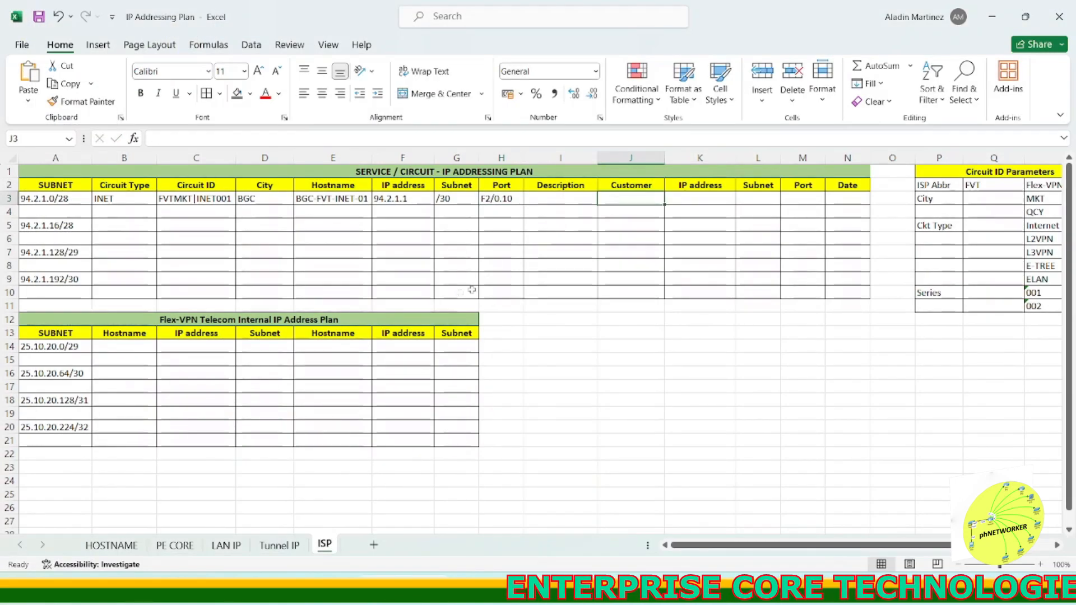
{"action": "left_click", "coordinate": [111, 545]}
{"action": "key", "text": "alt+Tab"}
{"action": "key", "text": "alt+Tab"}
{"action": "left_click", "coordinate": [113, 264]}
{"action": "left_click_drag", "start_coordinate": [152, 138], "coordinate": [226, 139]}
{"action": "key", "text": "alt+Tab"}
{"action": "key", "text": "alt+Tab"}
{"action": "key", "text": "alt+Tab"}
{"action": "key", "text": "alt+Tab"}
{"action": "left_click", "coordinate": [325, 544]}
{"action": "left_click", "coordinate": [618, 199]}
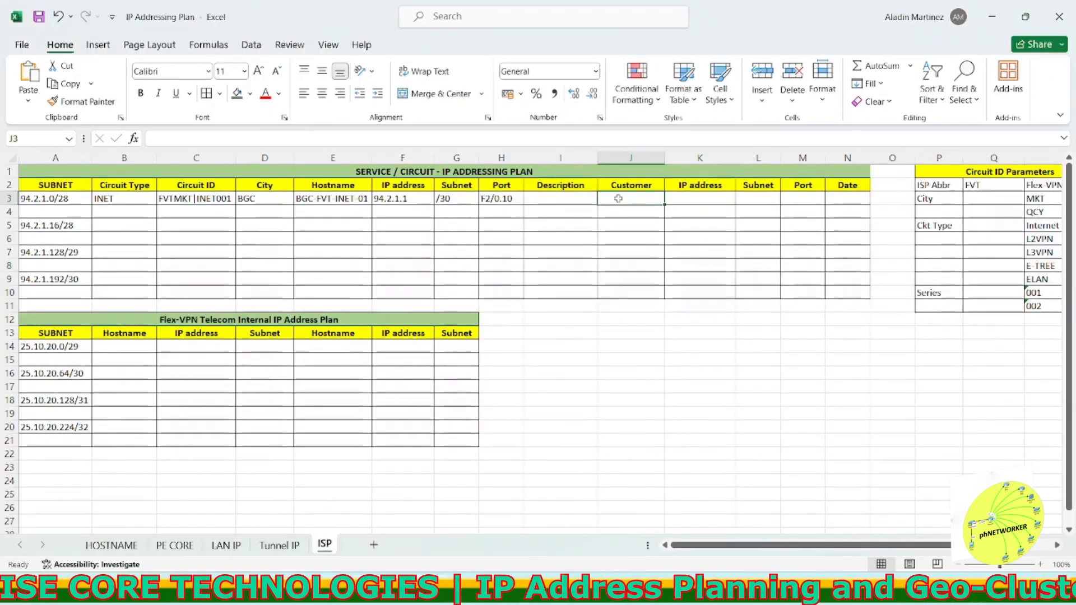
Step: Copy the hostname QCY-DC-RLAN-01 from the inventory into the first circuit's Customer cell
{"action": "double_click", "coordinate": [618, 199]}
{"action": "left_click", "coordinate": [111, 544]}
{"action": "left_click", "coordinate": [112, 226]}
{"action": "left_click", "coordinate": [112, 252]}
{"action": "left_click_drag", "start_coordinate": [153, 138], "coordinate": [225, 139]}
{"action": "key", "text": "ctrl+c"}
{"action": "mouse_move", "coordinate": [256, 592]}
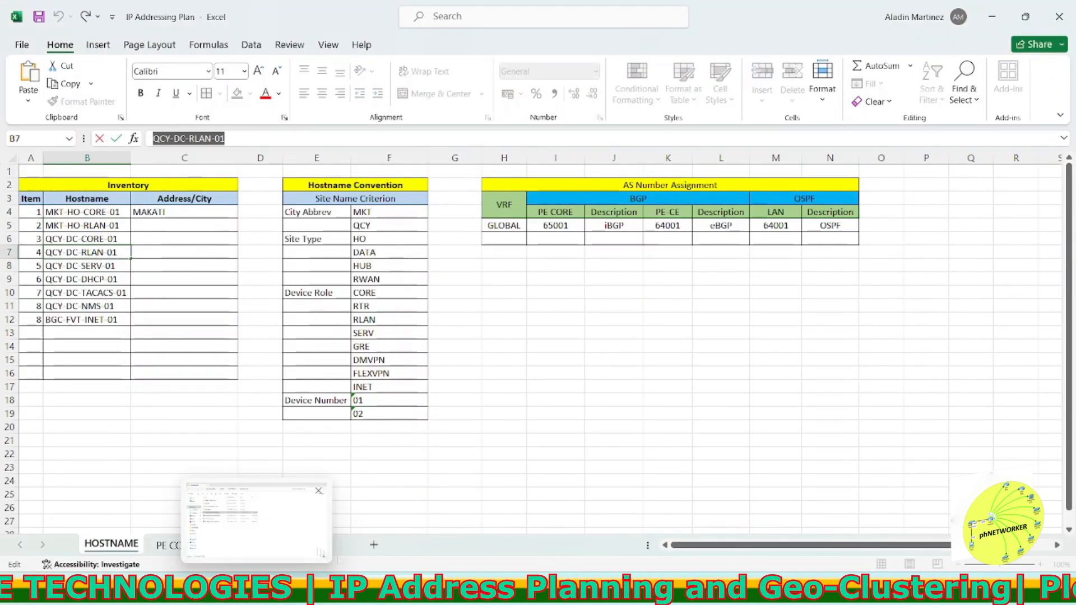
{"action": "left_click", "coordinate": [324, 543]}
{"action": "double_click", "coordinate": [637, 198]}
{"action": "key", "text": "ctrl+v"}
{"action": "left_click", "coordinate": [639, 238]}
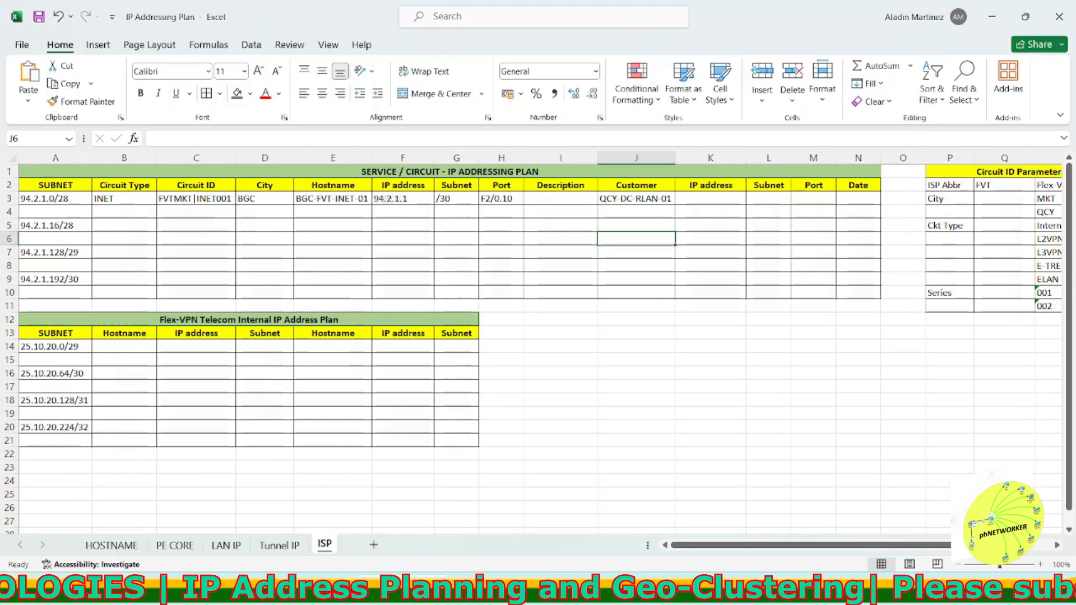
Step: Set the customer-side IP address to 94.2.1.2, starting from a copy of the ISP address
{"action": "left_click", "coordinate": [403, 199]}
{"action": "key", "text": "ctrl+c"}
{"action": "double_click", "coordinate": [684, 200]}
{"action": "key", "text": "ctrl+v"}
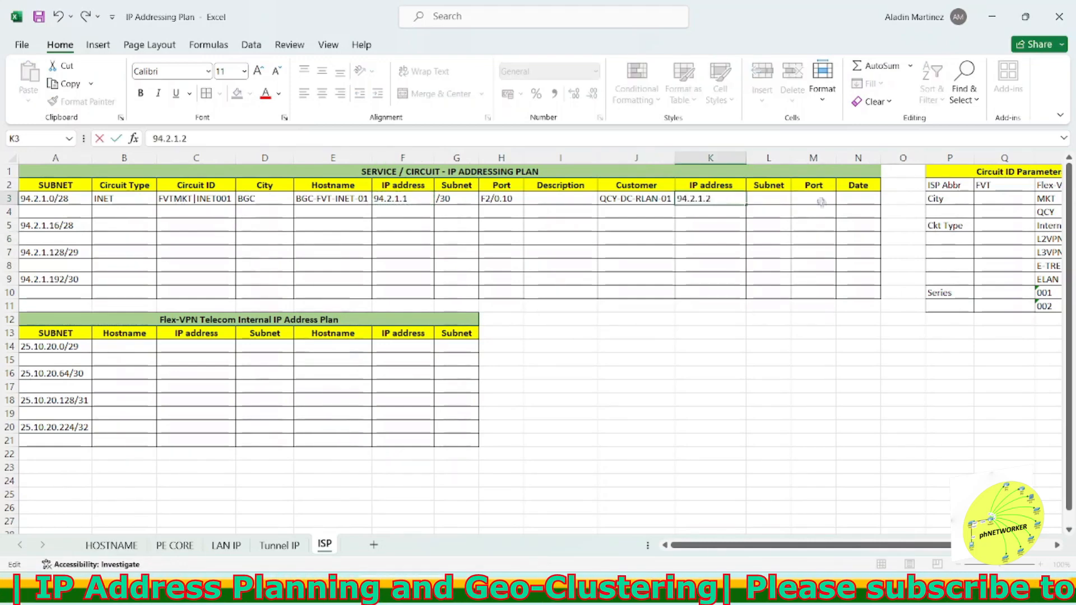
{"action": "left_click", "coordinate": [819, 203]}
Step: Copy port F2/0.10 into the customer-side port cell
{"action": "left_click", "coordinate": [506, 200]}
{"action": "key", "text": "ctrl+c"}
{"action": "left_click", "coordinate": [816, 199]}
{"action": "key", "text": "ctrl+v"}
{"action": "left_click", "coordinate": [819, 263]}
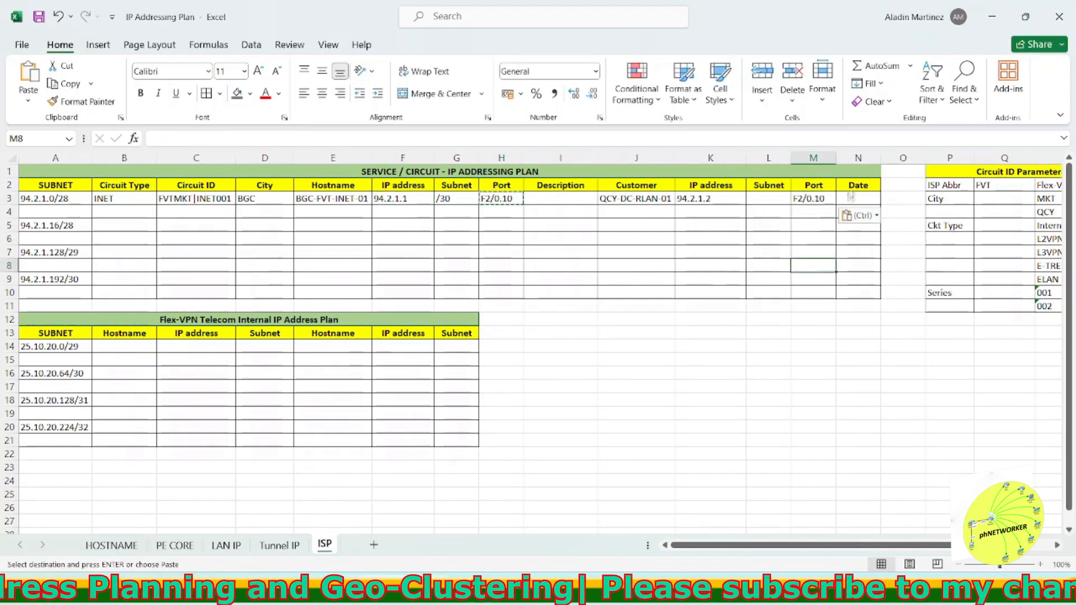
Step: Enter the date Apr 14 for the first circuit
{"action": "left_click", "coordinate": [850, 199]}
{"action": "type", "text": "14"}
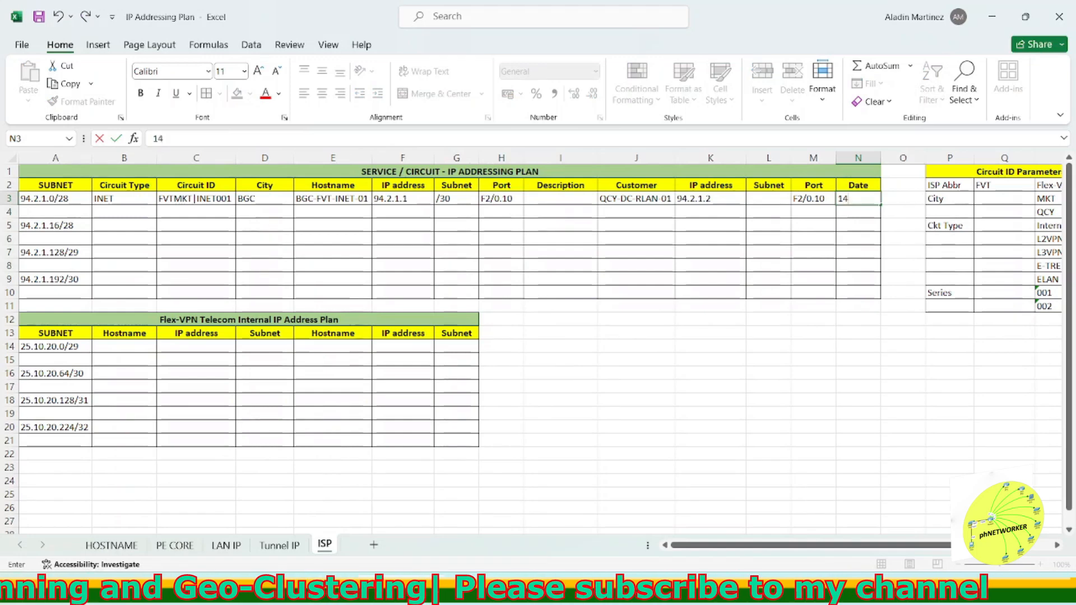
{"action": "type", "text": "APR14"}
{"action": "key", "text": "Return"}
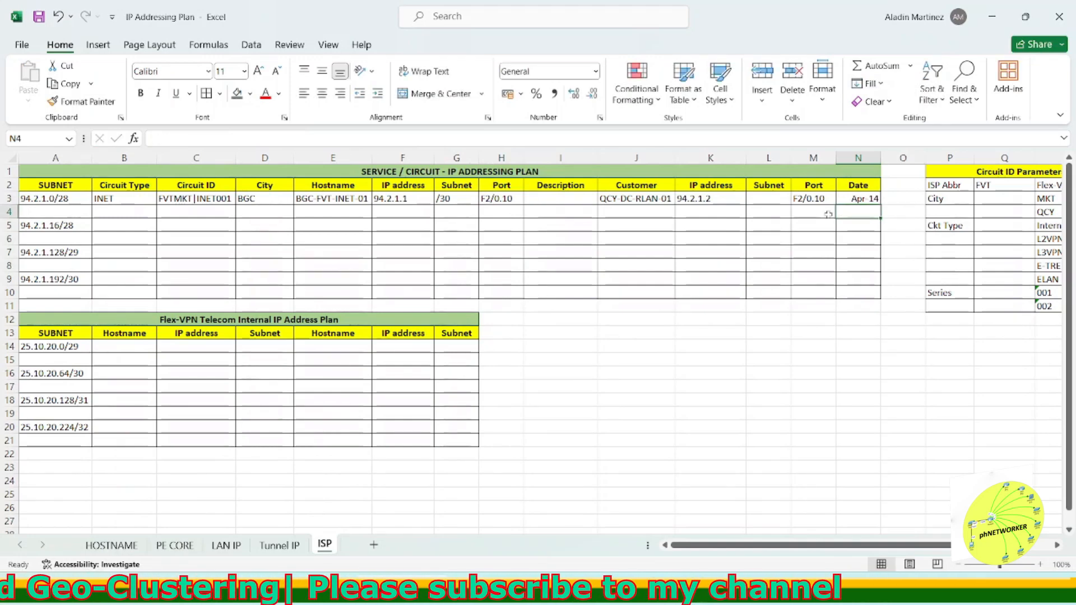
Step: Enter /30 as the customer-side subnet for the first circuit and adjust the Description column width
{"action": "double_click", "coordinate": [774, 199]}
{"action": "type", "text": "/30"}
{"action": "left_click", "coordinate": [577, 211]}
{"action": "left_click_drag", "start_coordinate": [598, 159], "coordinate": [605, 158]}
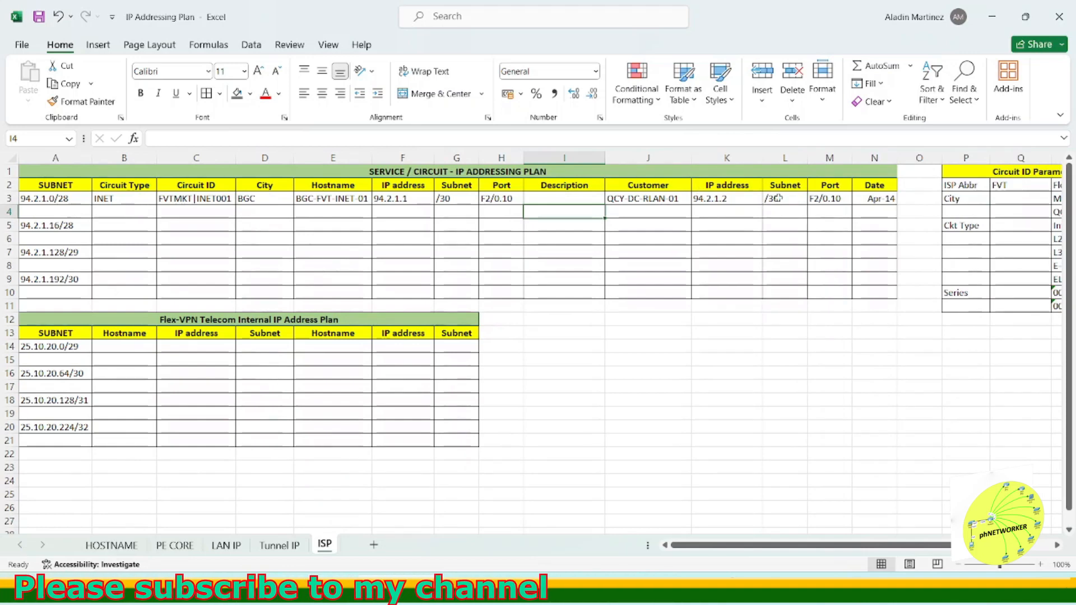
Step: Insert a new column before Date and give it a Description header copied from the ISP-side header
{"action": "right_click", "coordinate": [864, 161]}
{"action": "left_click", "coordinate": [899, 300]}
{"action": "left_click", "coordinate": [566, 185]}
{"action": "key", "text": "ctrl+c"}
{"action": "left_click", "coordinate": [874, 185]}
{"action": "key", "text": "ctrl+v"}
{"action": "left_click", "coordinate": [875, 266]}
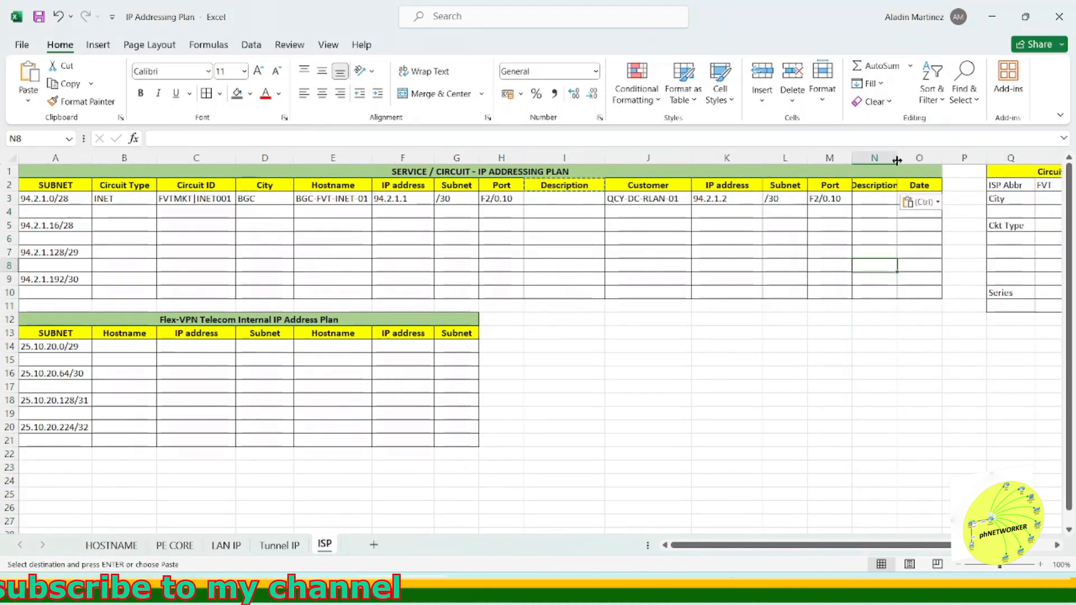
{"action": "left_click_drag", "start_coordinate": [896, 161], "coordinate": [905, 161]}
Step: Build the ISP-side description with a CONCAT formula joining the customer hostname and port, then autofit that column
{"action": "left_click", "coordinate": [566, 199]}
{"action": "type", "text": "=concat("}
{"action": "left_click", "coordinate": [656, 198]}
{"action": "type", "text": ","}
{"action": "left_click", "coordinate": [972, 199]}
{"action": "type", "text": ","}
{"action": "left_click", "coordinate": [836, 198]}
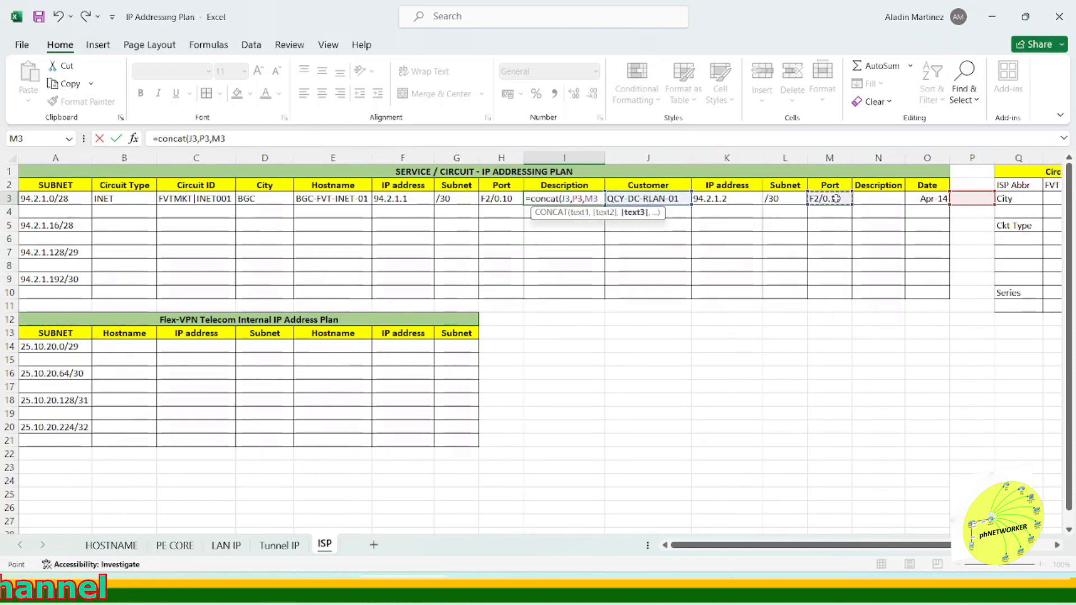
{"action": "key", "text": "Return"}
{"action": "left_click", "coordinate": [829, 386]}
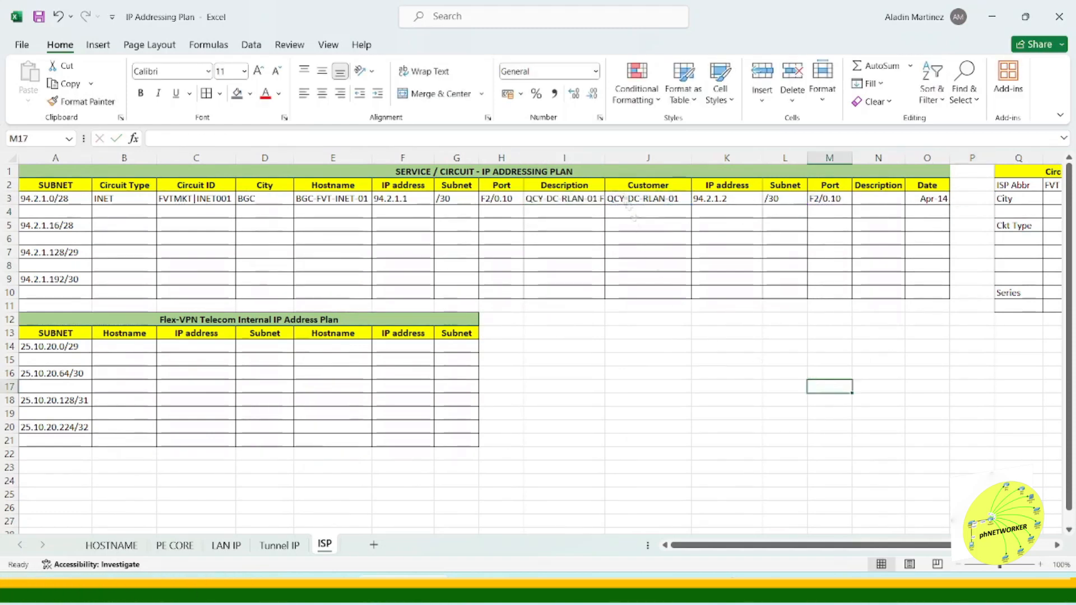
{"action": "double_click", "coordinate": [605, 158]}
Step: Fill the customer-side description with a CONCAT formula joining the circuit type and circuit ID, then autofit the column
{"action": "left_click", "coordinate": [908, 198]}
{"action": "type", "text": "=concat"}
{"action": "key", "text": "Tab"}
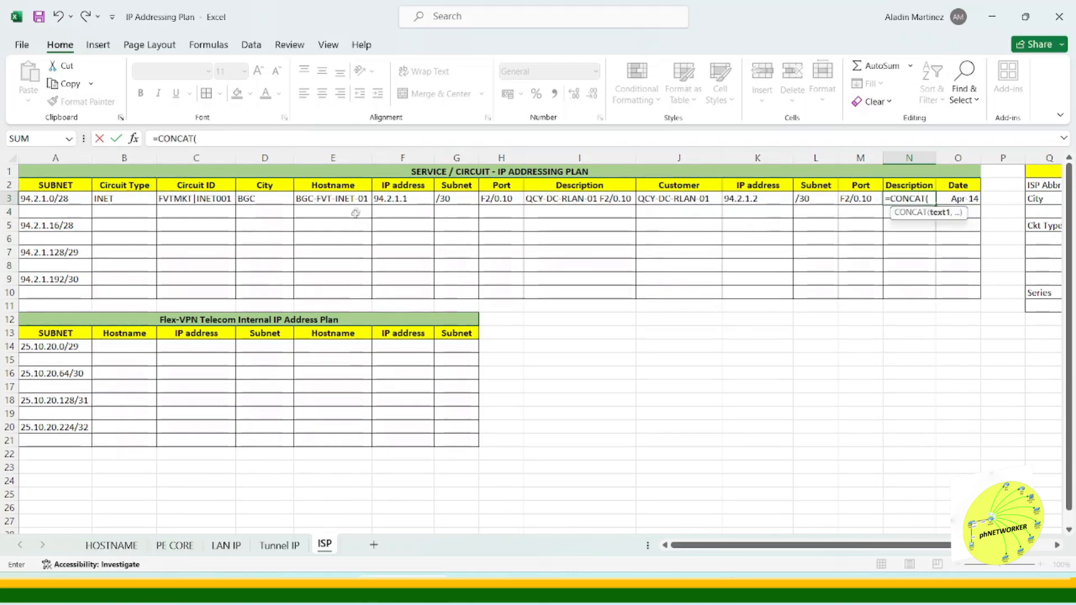
{"action": "left_click", "coordinate": [144, 200]}
{"action": "type", "text": ","}
{"action": "left_click", "coordinate": [1000, 200]}
{"action": "type", "text": ","}
{"action": "left_click", "coordinate": [224, 201]}
{"action": "key", "text": "Return"}
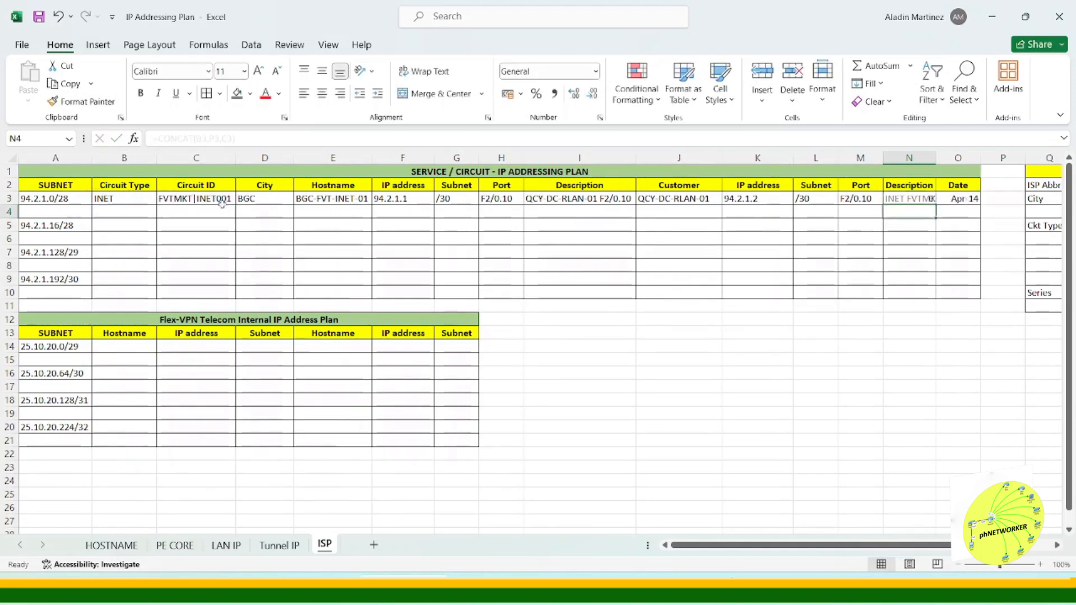
{"action": "double_click", "coordinate": [935, 158]}
{"action": "mouse_move", "coordinate": [886, 548]}
{"action": "left_mouse_down"}
{"action": "mouse_move", "coordinate": [944, 548]}
{"action": "mouse_move", "coordinate": [883, 548]}
{"action": "left_mouse_up"}
Step: Autofit the widths of the circuit table columns to their contents
{"action": "double_click", "coordinate": [157, 159]}
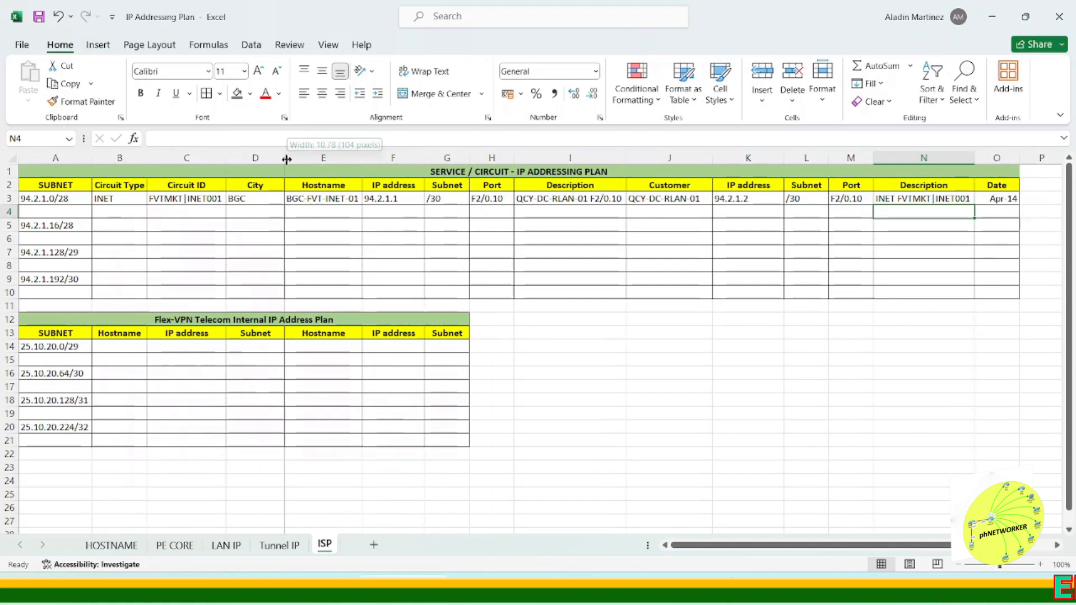
{"action": "double_click", "coordinate": [284, 159]}
{"action": "double_click", "coordinate": [445, 159]}
{"action": "double_click", "coordinate": [480, 159]}
{"action": "left_click_drag", "start_coordinate": [745, 159], "coordinate": [744, 159]}
{"action": "double_click", "coordinate": [745, 159]}
{"action": "double_click", "coordinate": [765, 159]}
{"action": "double_click", "coordinate": [800, 159]}
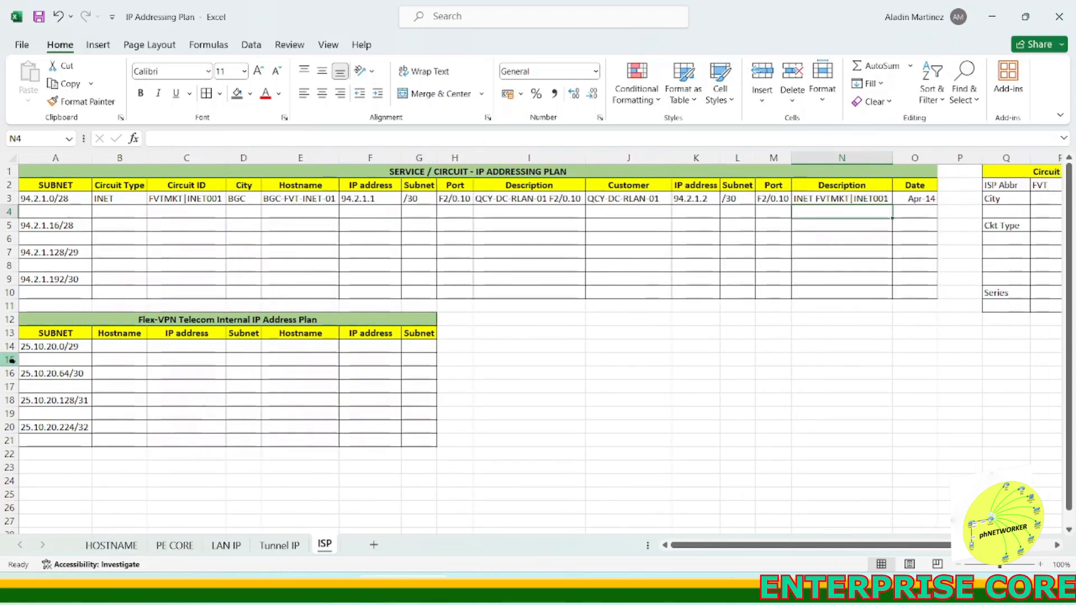
Step: Copy hostname BGC-FVT-INET-01 into the Hostname cell of the 25.10.20.224/32 row in the Flex-VPN table
{"action": "left_click", "coordinate": [294, 200]}
{"action": "left_click_drag", "start_coordinate": [228, 138], "coordinate": [148, 139]}
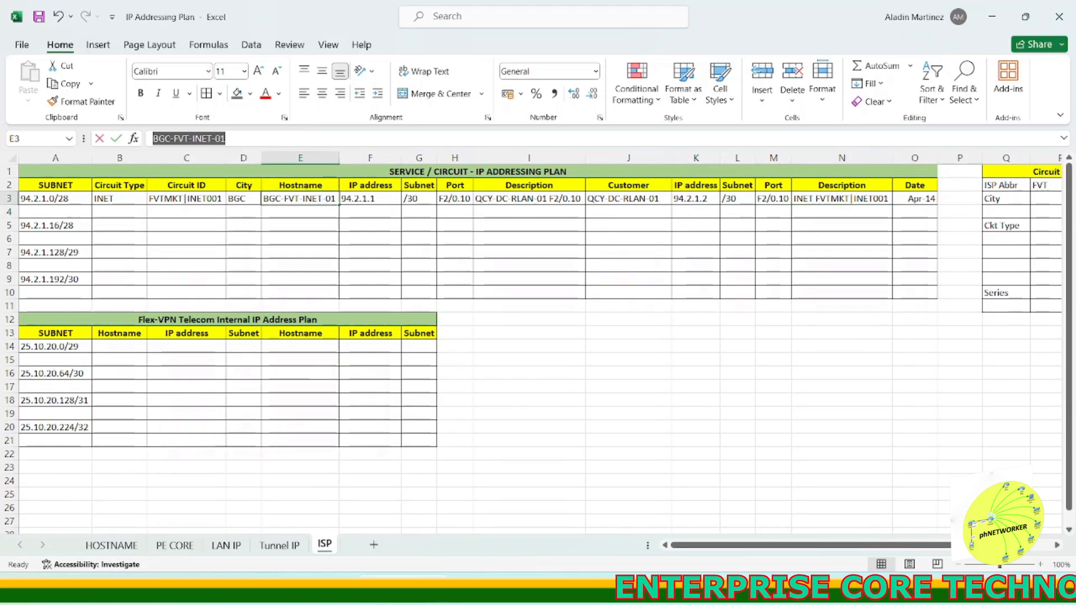
{"action": "key", "text": "ctrl+c"}
{"action": "double_click", "coordinate": [113, 426]}
{"action": "key", "text": "ctrl+v"}
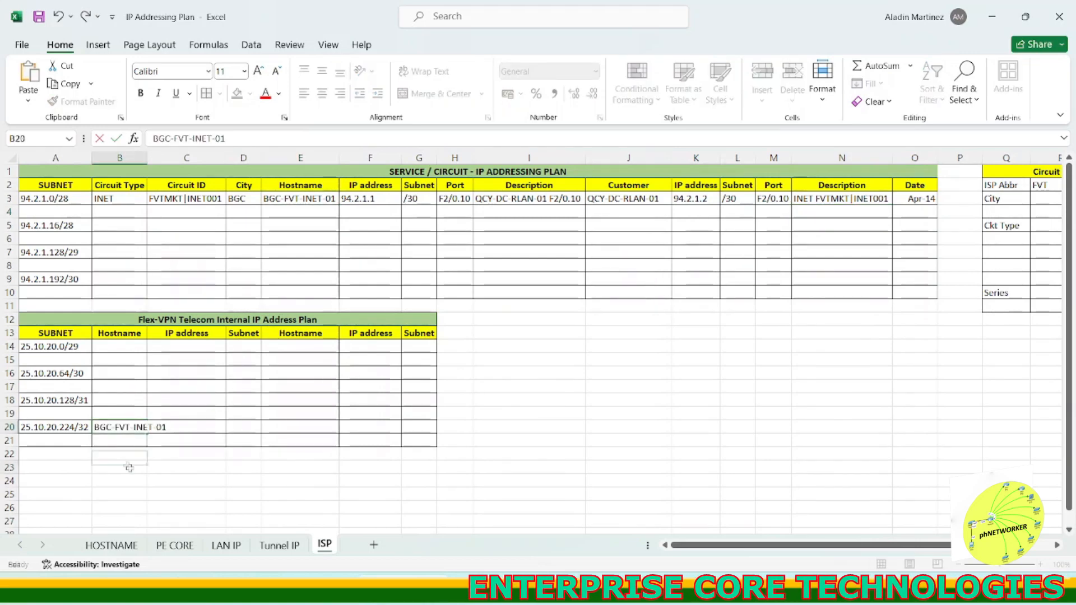
{"action": "key", "text": "Tab"}
Step: Set that row's IP address to 25.10.20.224 and subnet to /32
{"action": "left_click", "coordinate": [79, 426]}
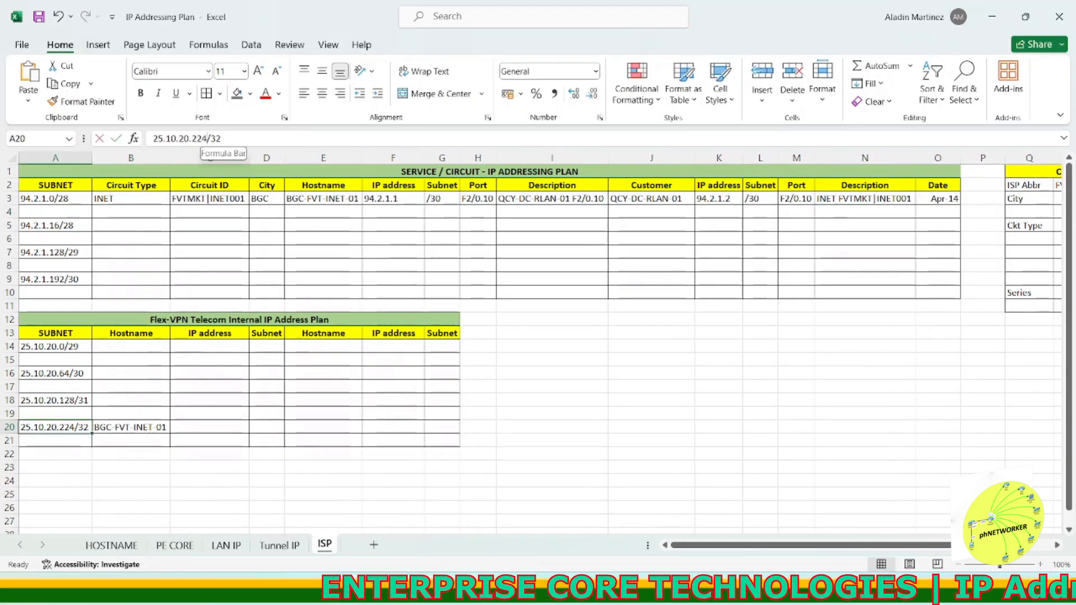
{"action": "left_click_drag", "start_coordinate": [208, 139], "coordinate": [148, 139]}
{"action": "key", "text": "ctrl+c"}
{"action": "double_click", "coordinate": [196, 427]}
{"action": "key", "text": "ctrl+v"}
{"action": "key", "text": "Tab"}
{"action": "type", "text": "/32"}
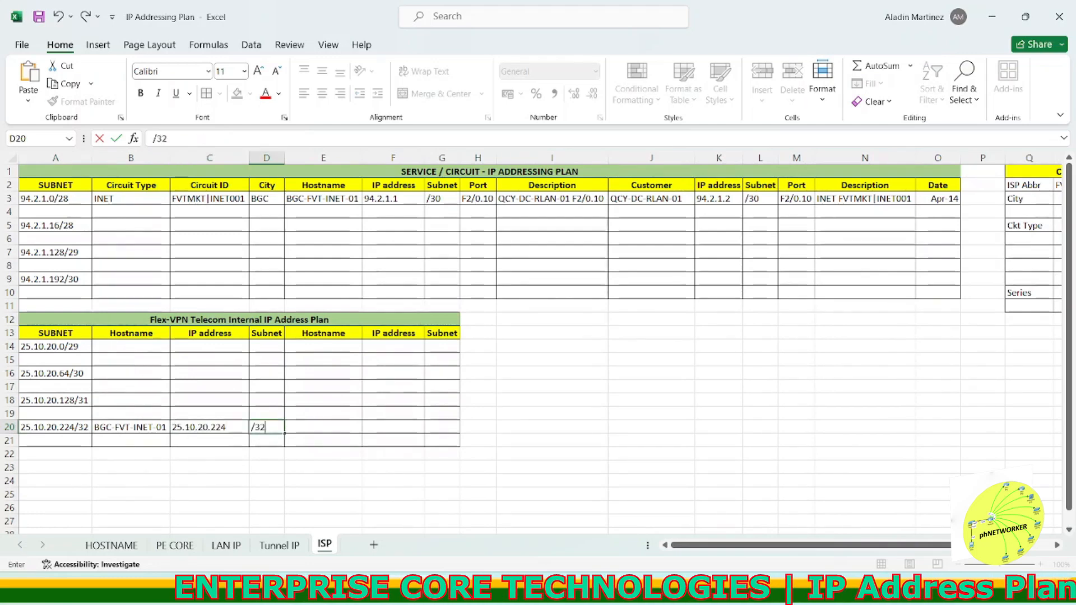
{"action": "left_click", "coordinate": [131, 468]}
Step: Shade the unused second-host cells of the 25.10.20.224/32 row in grey
{"action": "left_click_drag", "start_coordinate": [316, 428], "coordinate": [442, 440]}
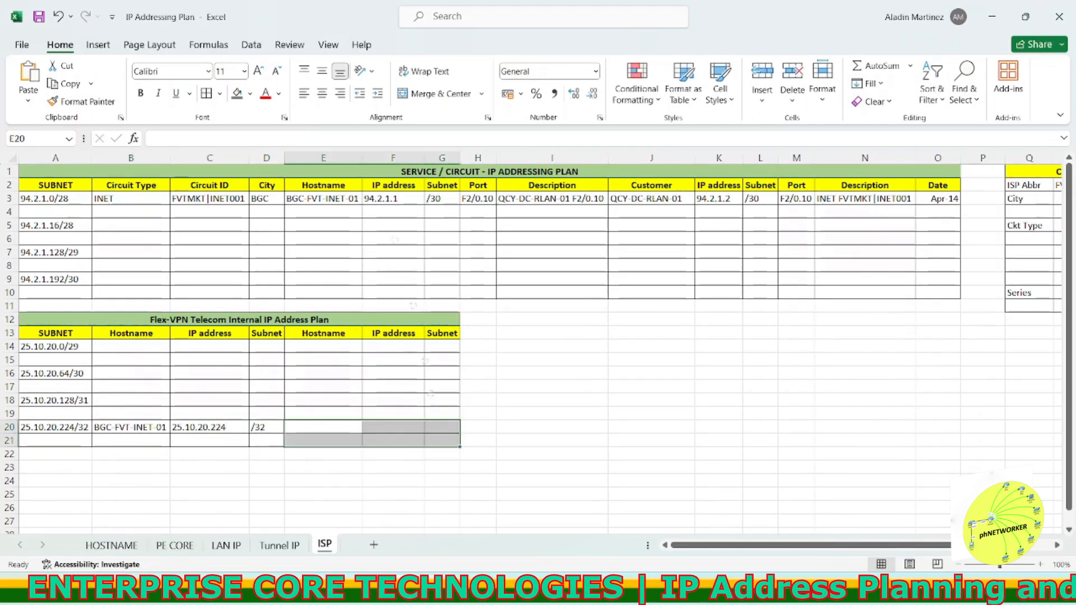
{"action": "left_click", "coordinate": [237, 93]}
{"action": "left_click", "coordinate": [544, 478]}
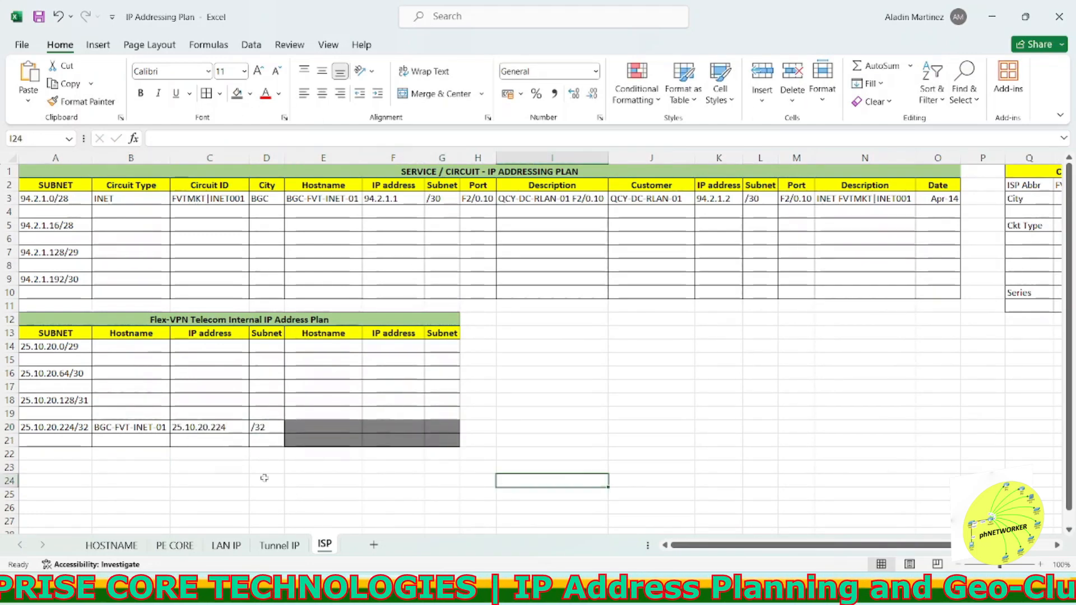
Step: Review the HOSTNAME and PE CORE sheets
{"action": "left_click", "coordinate": [111, 545]}
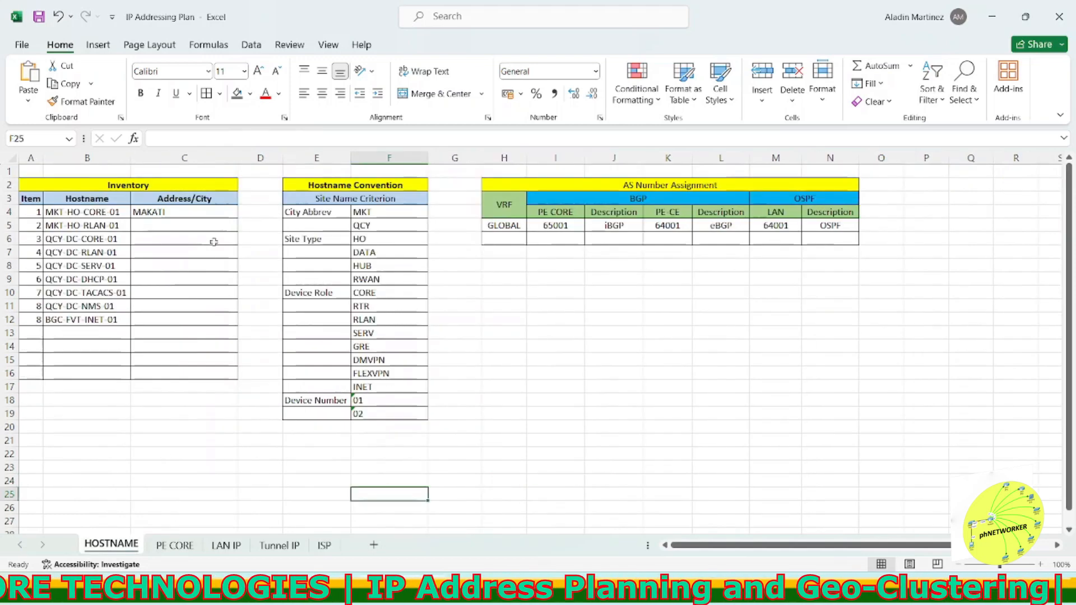
{"action": "left_click", "coordinate": [175, 544]}
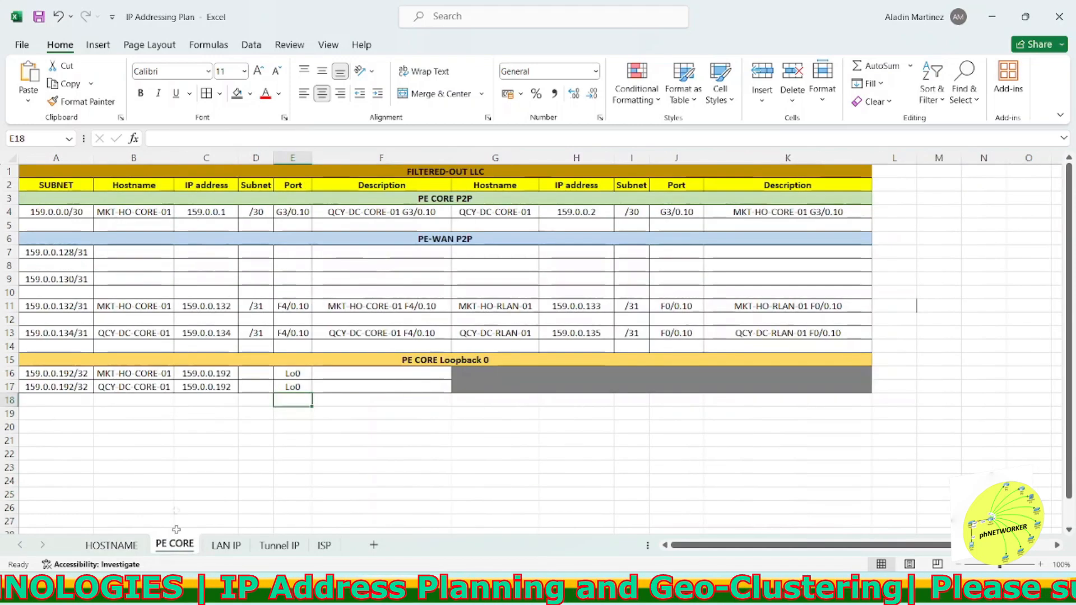